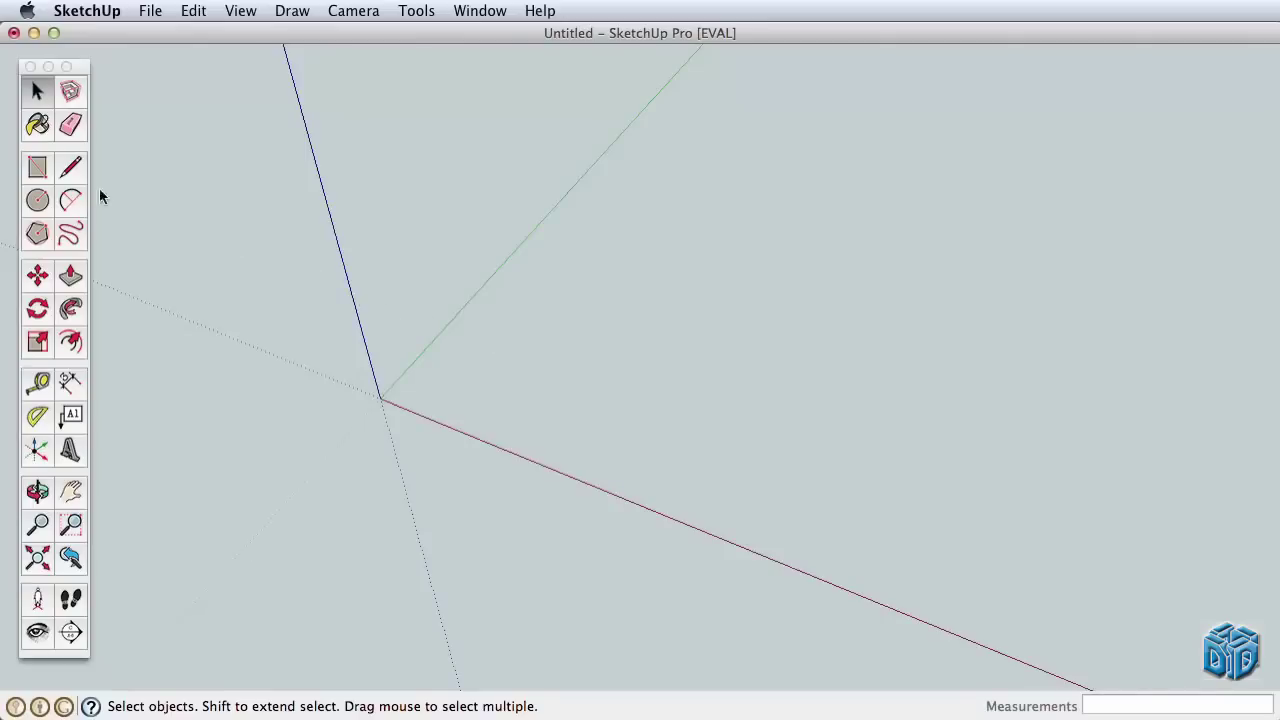
Draw a trial rectangle from the origin, then undo it
{"action": "left_click", "coordinate": [37, 169]}
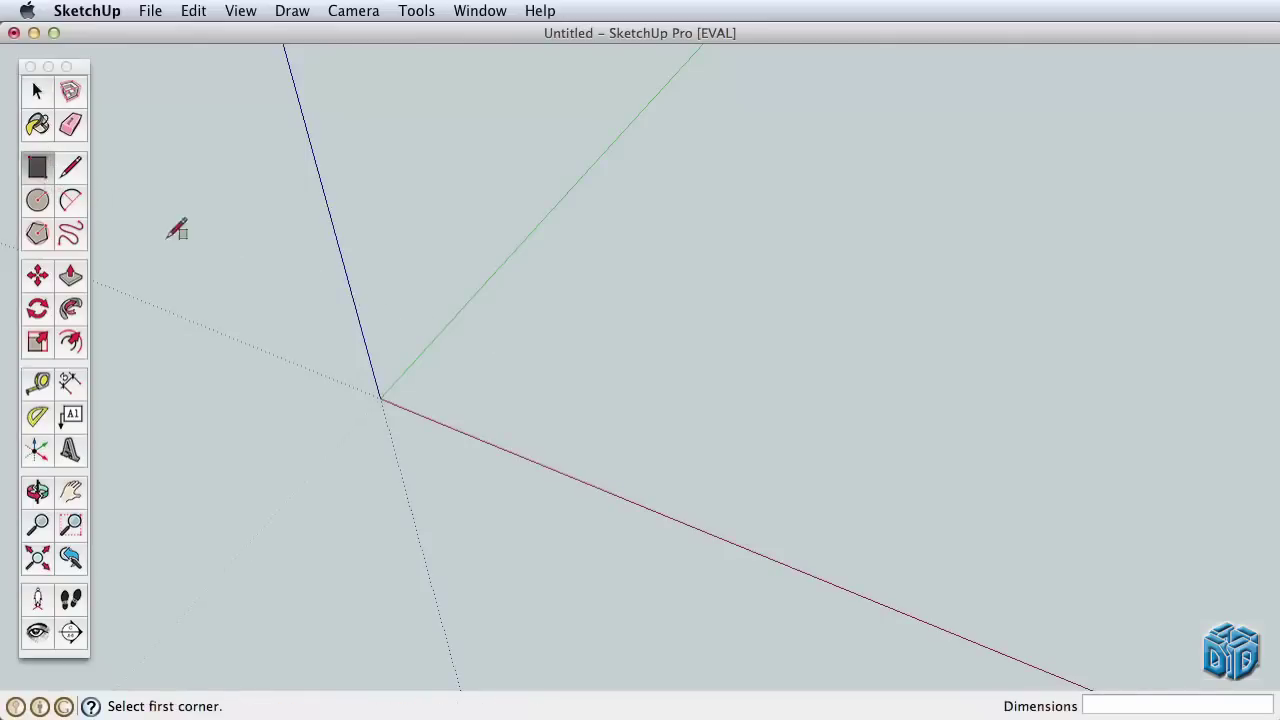
{"action": "left_click", "coordinate": [428, 377]}
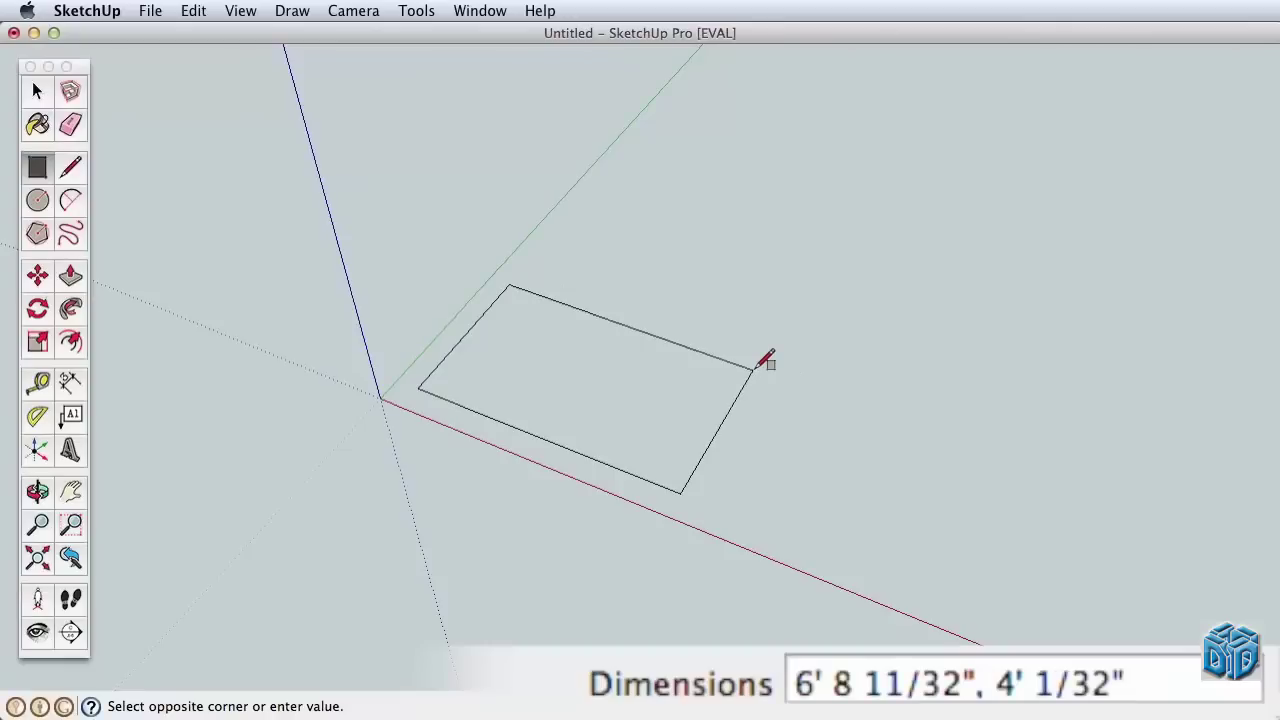
{"action": "left_click", "coordinate": [738, 394]}
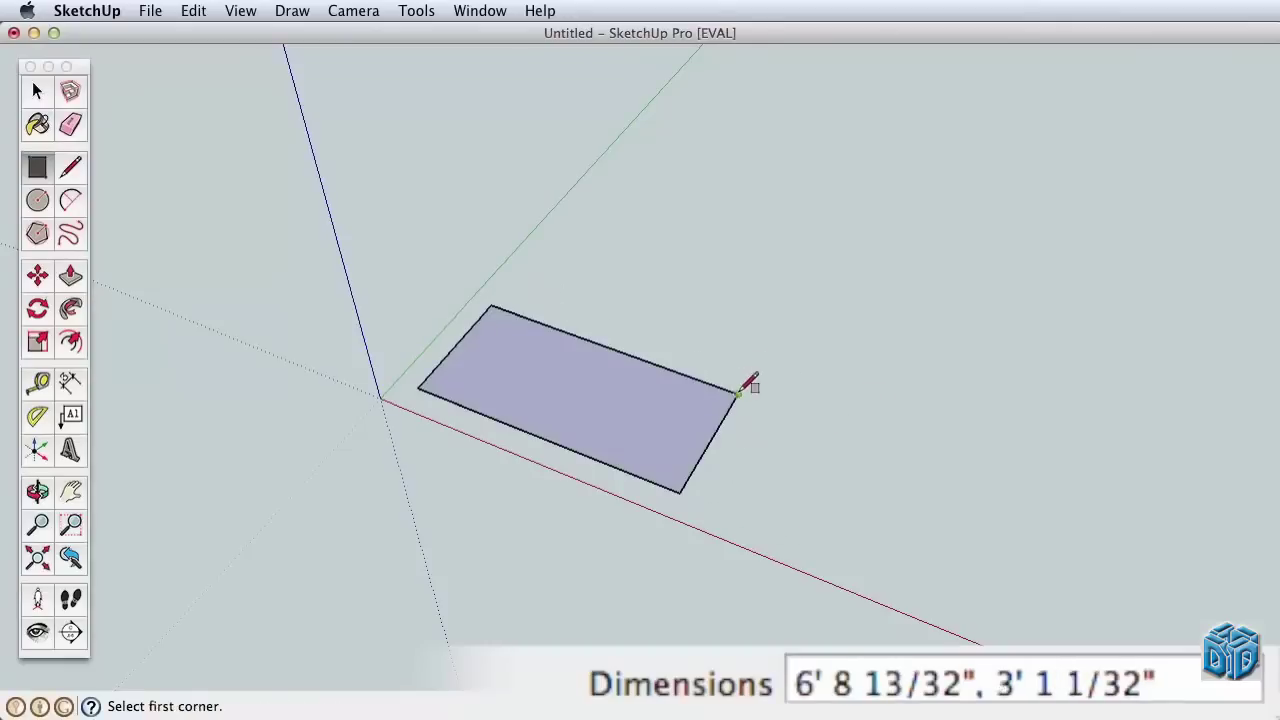
{"action": "left_click", "coordinate": [192, 12]}
{"action": "left_click", "coordinate": [215, 35]}
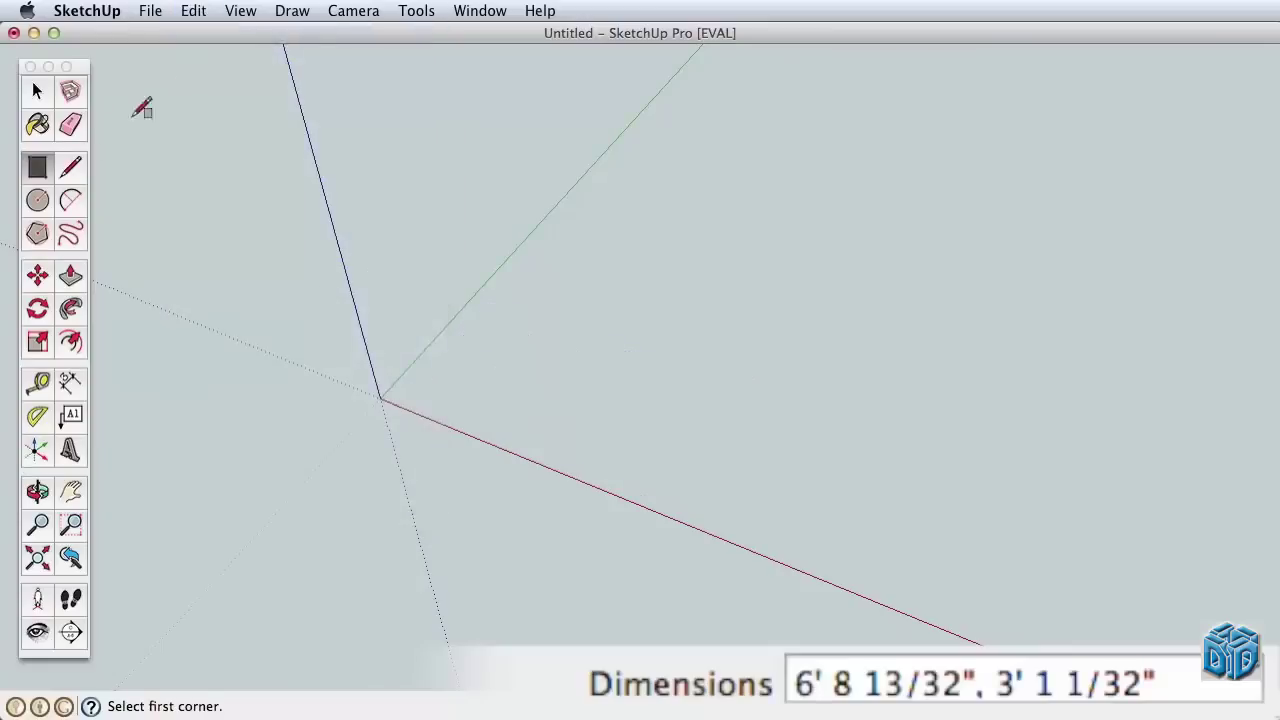
Draw a 10' by 20' rectangle starting at the origin
{"action": "left_click", "coordinate": [415, 391]}
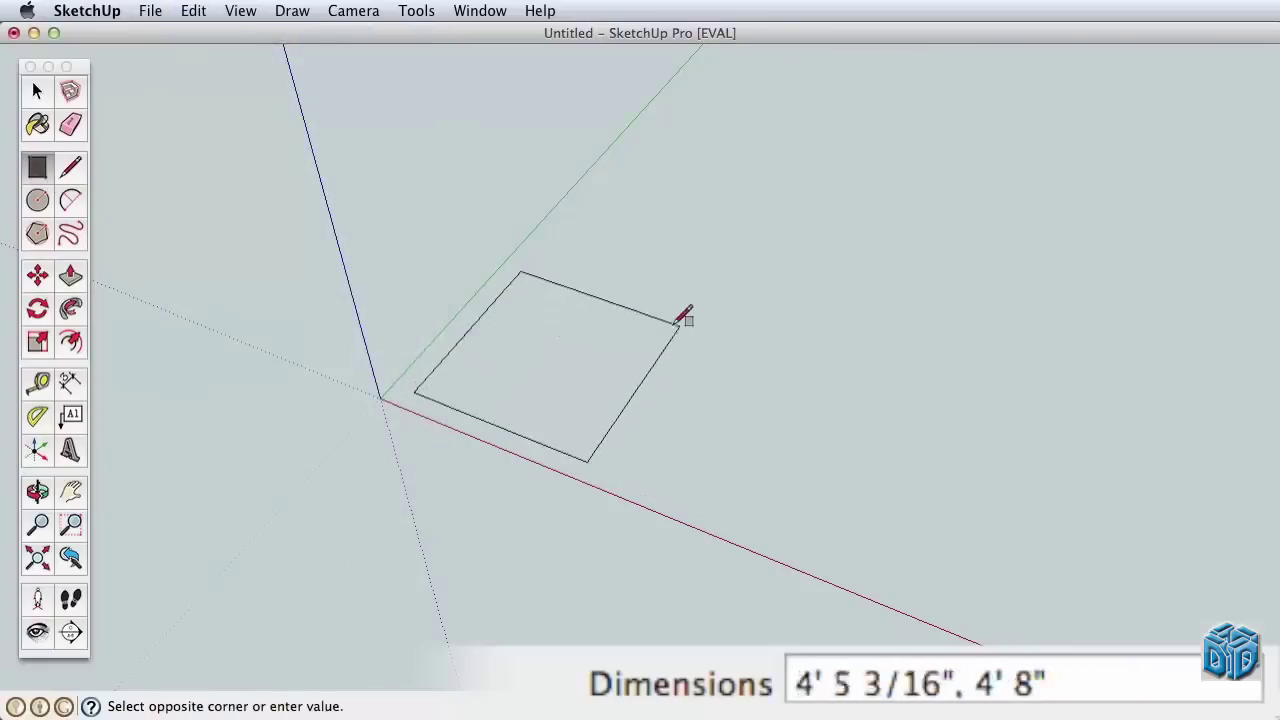
{"action": "type", "text": "10"}
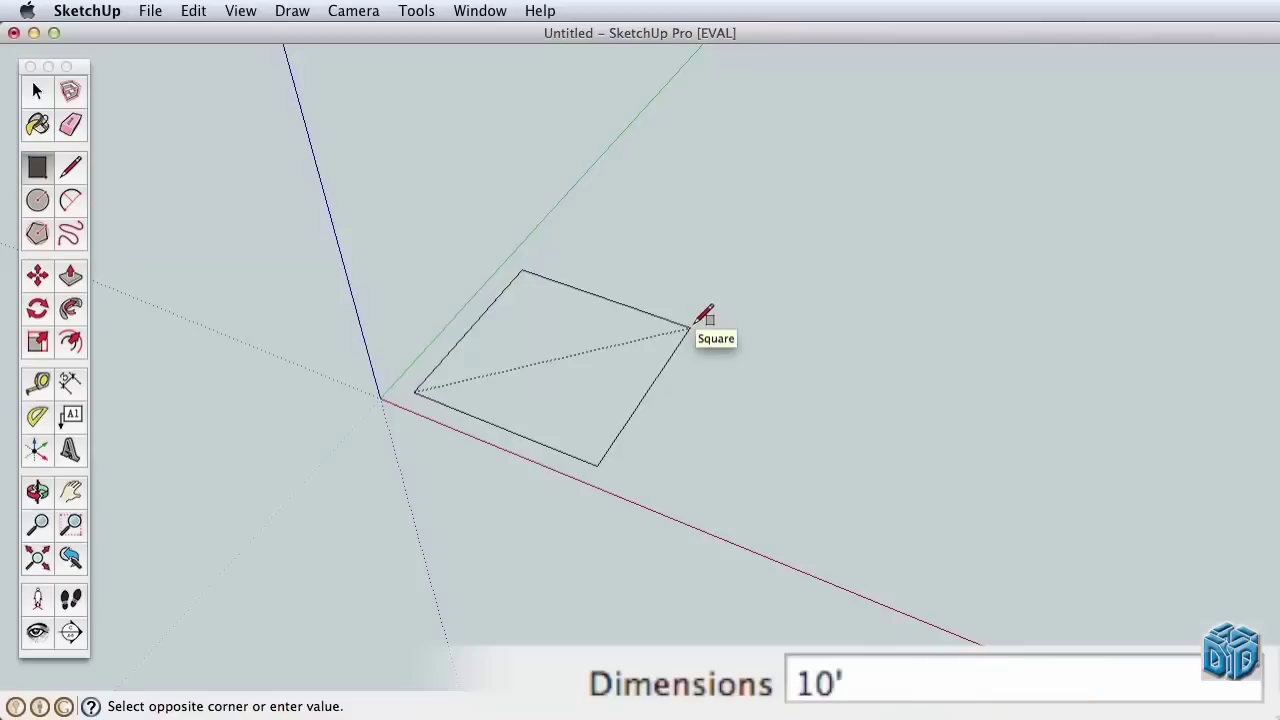
{"action": "type", "text": "',20"}
{"action": "key", "text": "Return"}
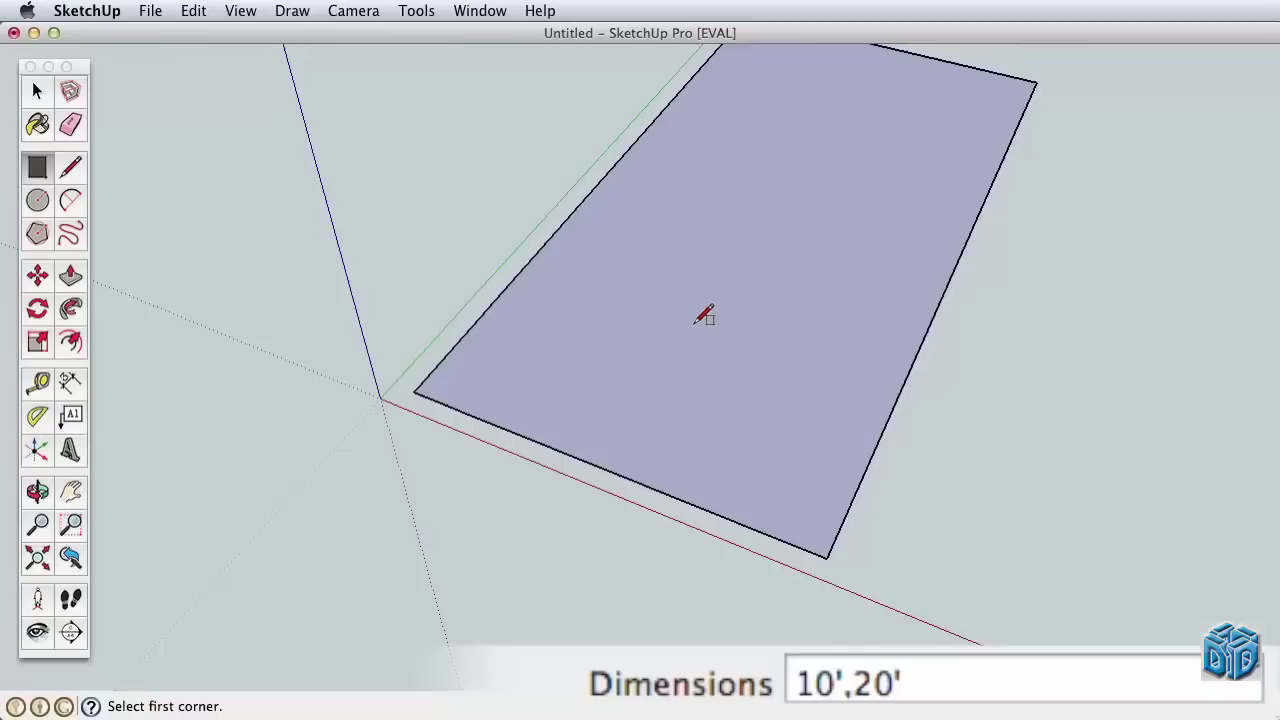
{"action": "key", "text": "h"}
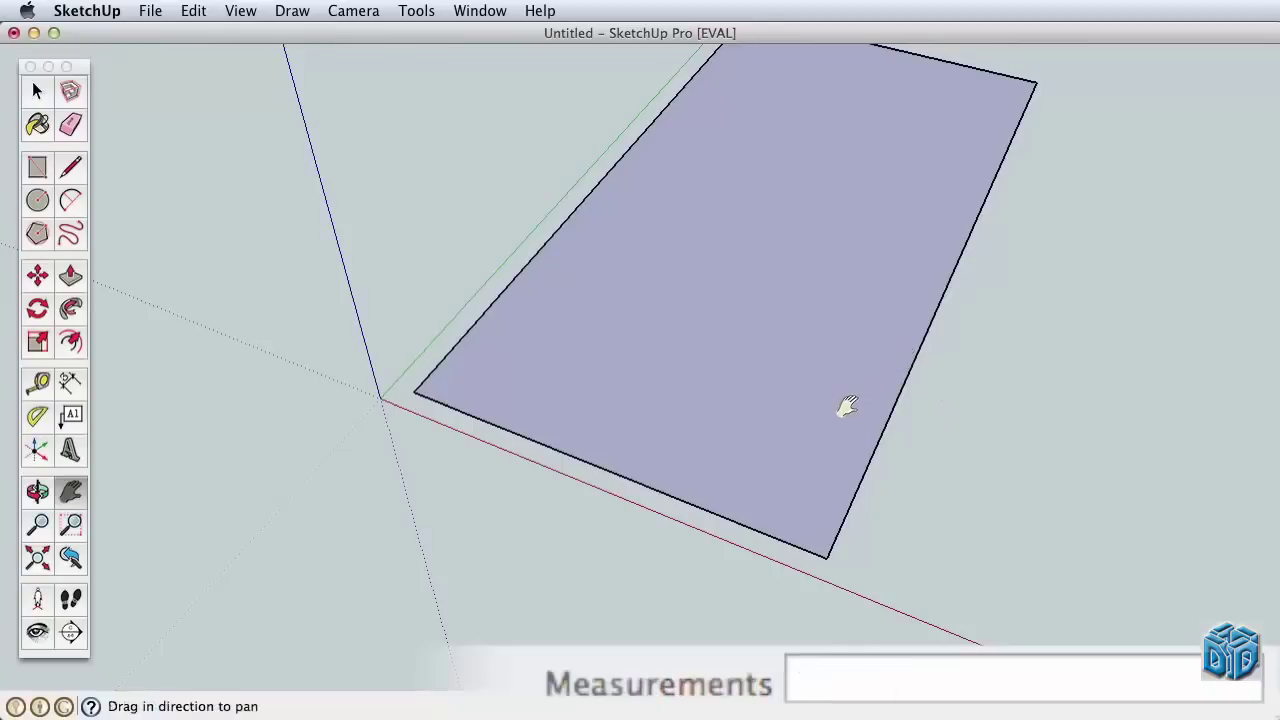
{"action": "left_click_drag", "start_coordinate": [847, 405], "coordinate": [563, 540]}
{"action": "key", "text": "z"}
{"action": "scroll", "coordinate": [772, 508], "scroll_direction": "down", "scroll_amount": 1}
{"action": "key", "text": "h"}
Draw a 2 m line from the rectangle's far corner along the red axis
{"action": "left_click", "coordinate": [66, 168]}
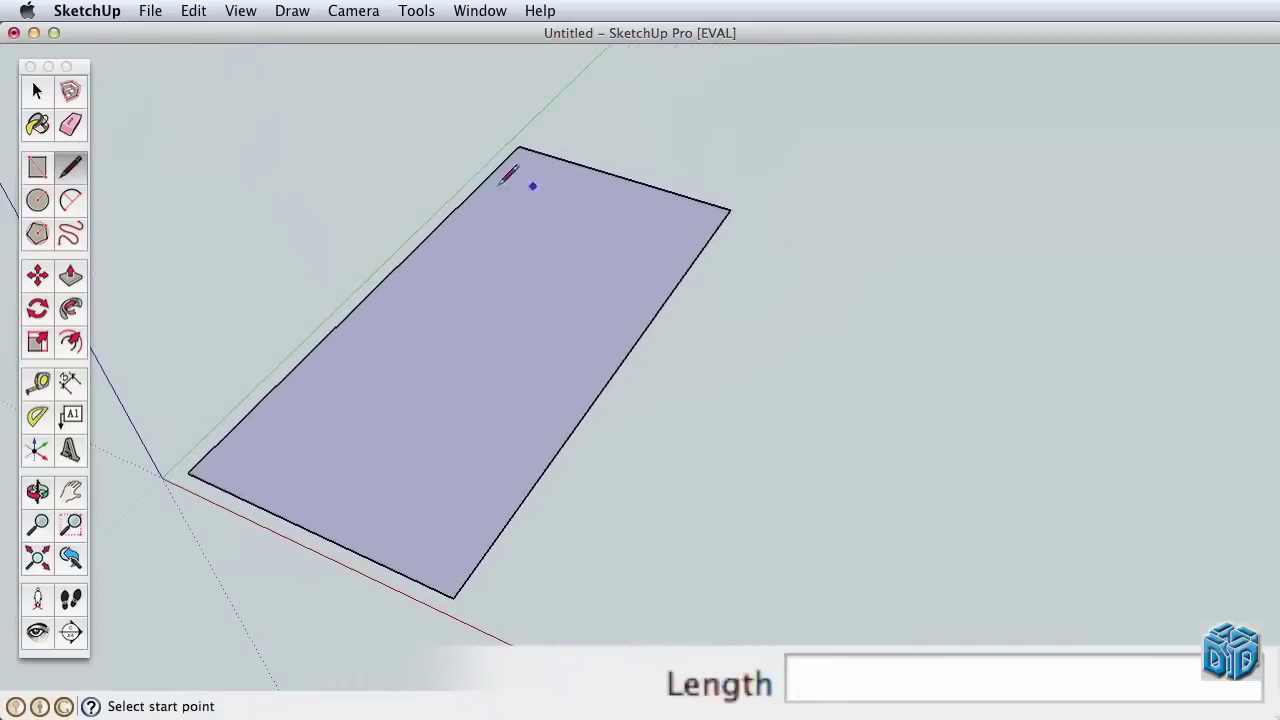
{"action": "left_click", "coordinate": [730, 208]}
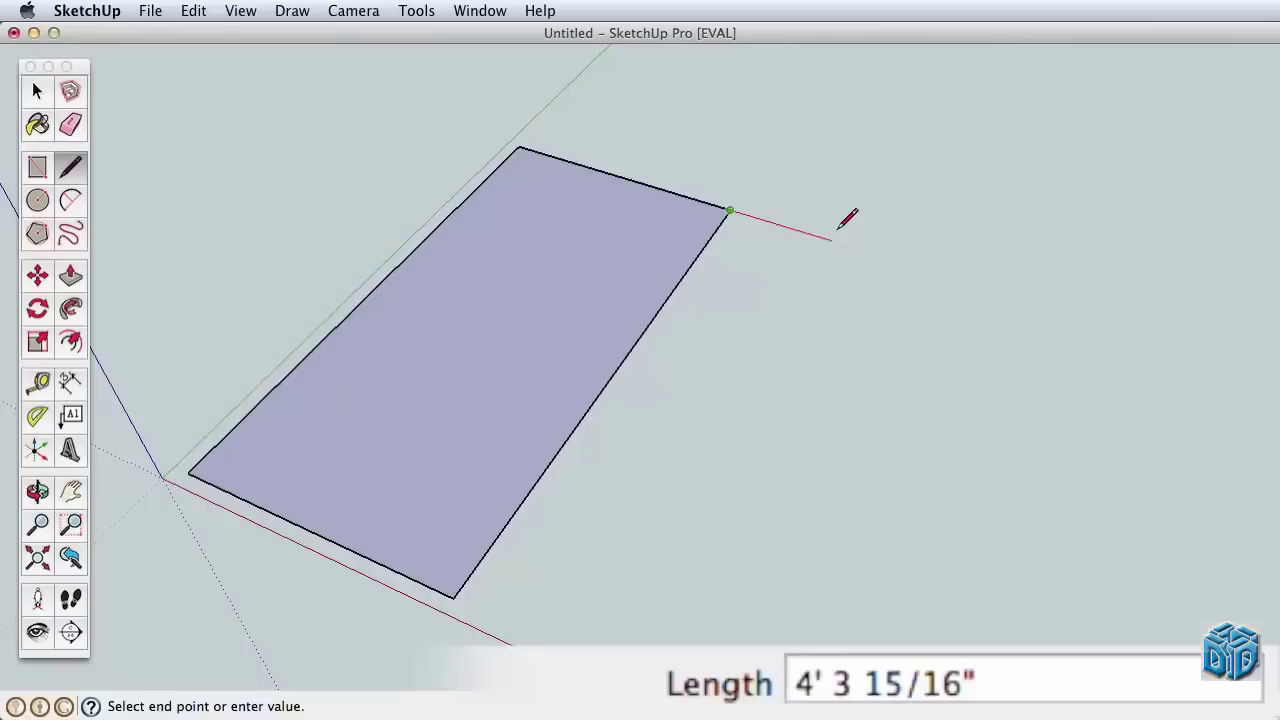
{"action": "type", "text": "2m"}
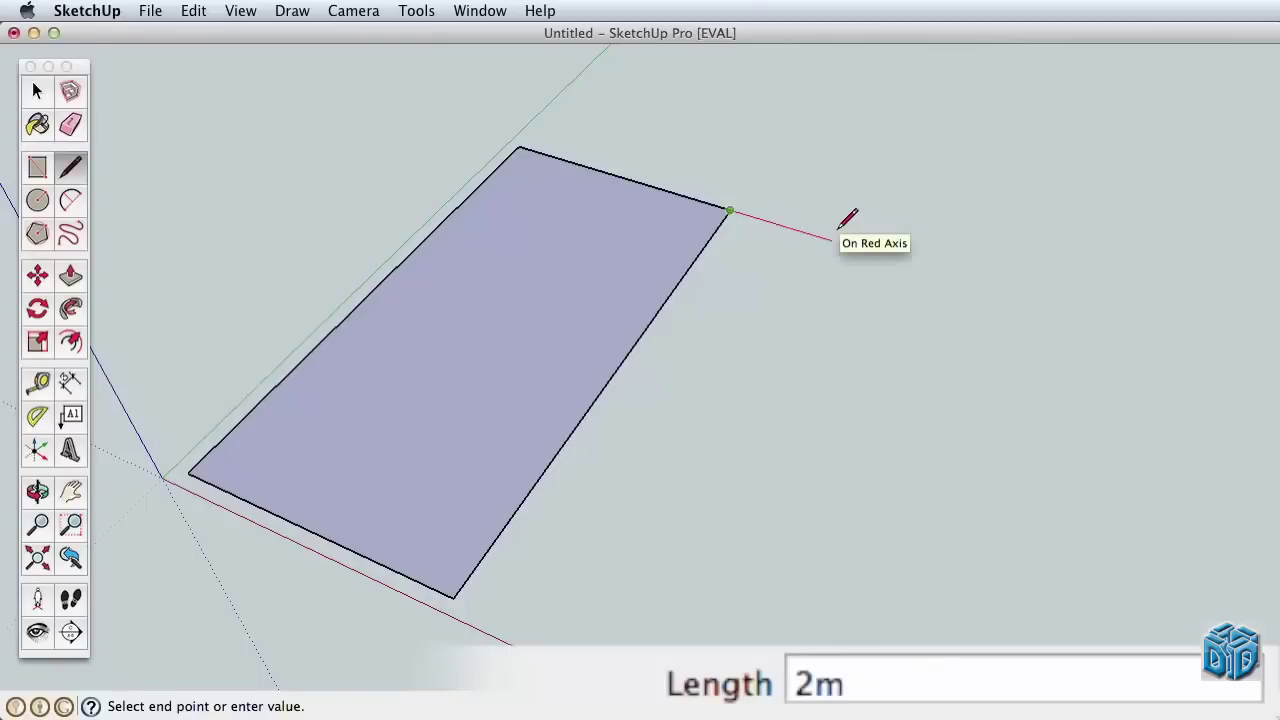
{"action": "key", "text": "Return"}
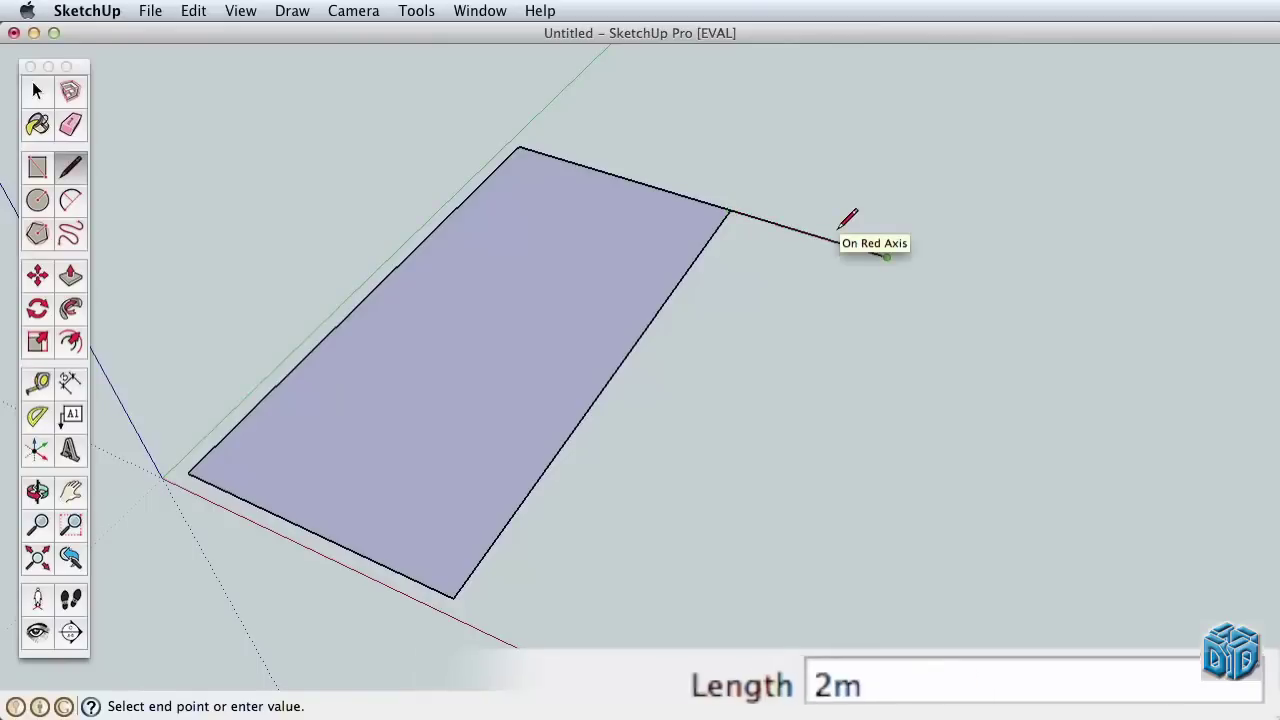
{"action": "key", "text": "space"}
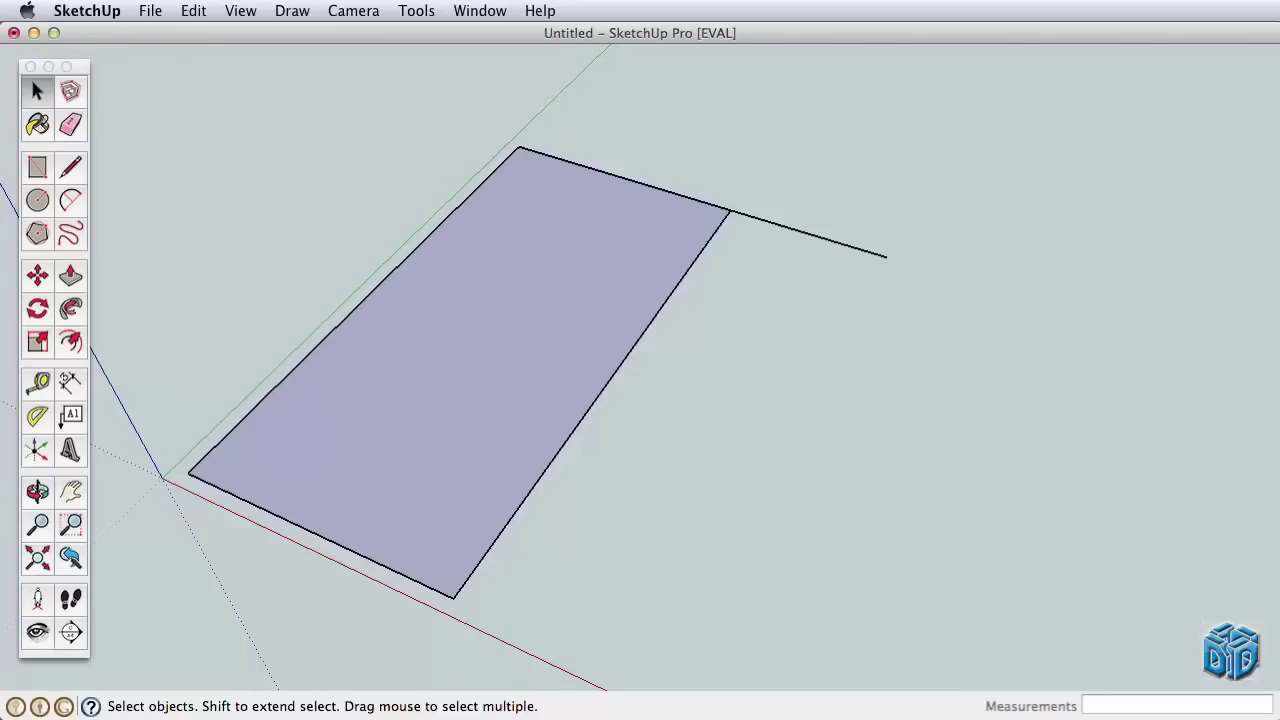
Start another rectangle beside the first, entering 5m,24cm as its size
{"action": "key", "text": "r"}
{"action": "left_click", "coordinate": [874, 402]}
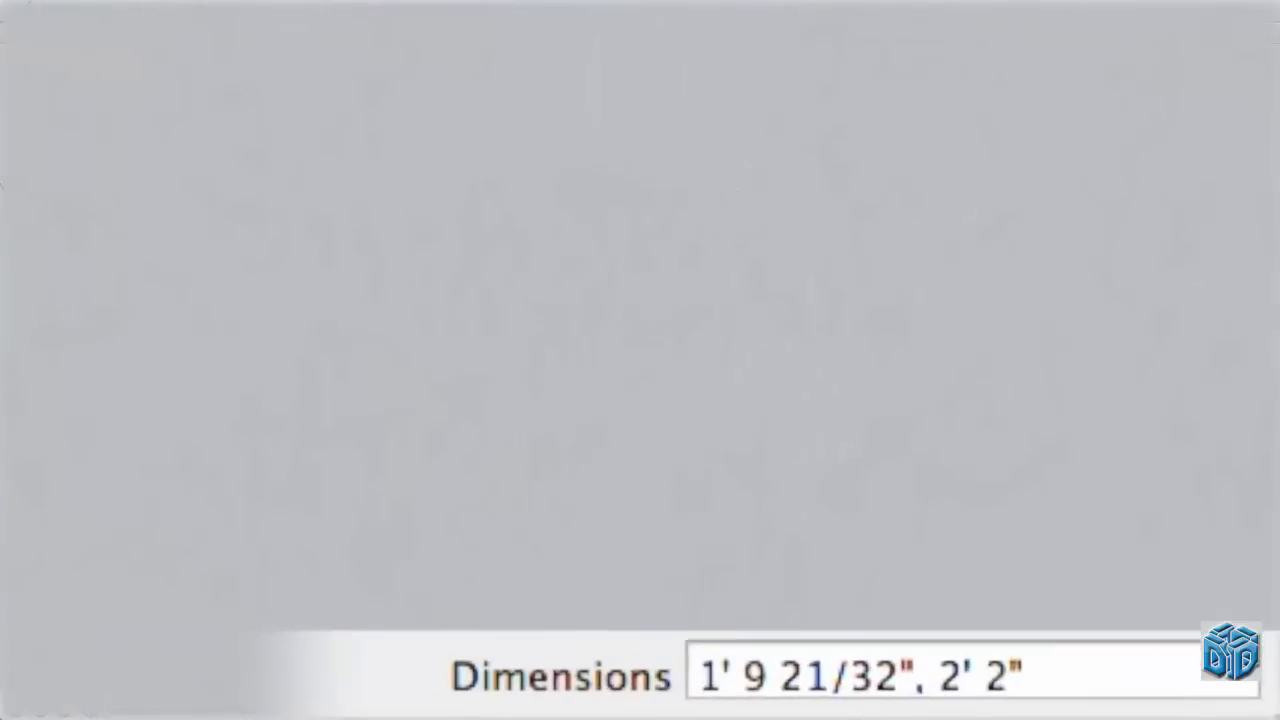
{"action": "type", "text": "5m,24"}
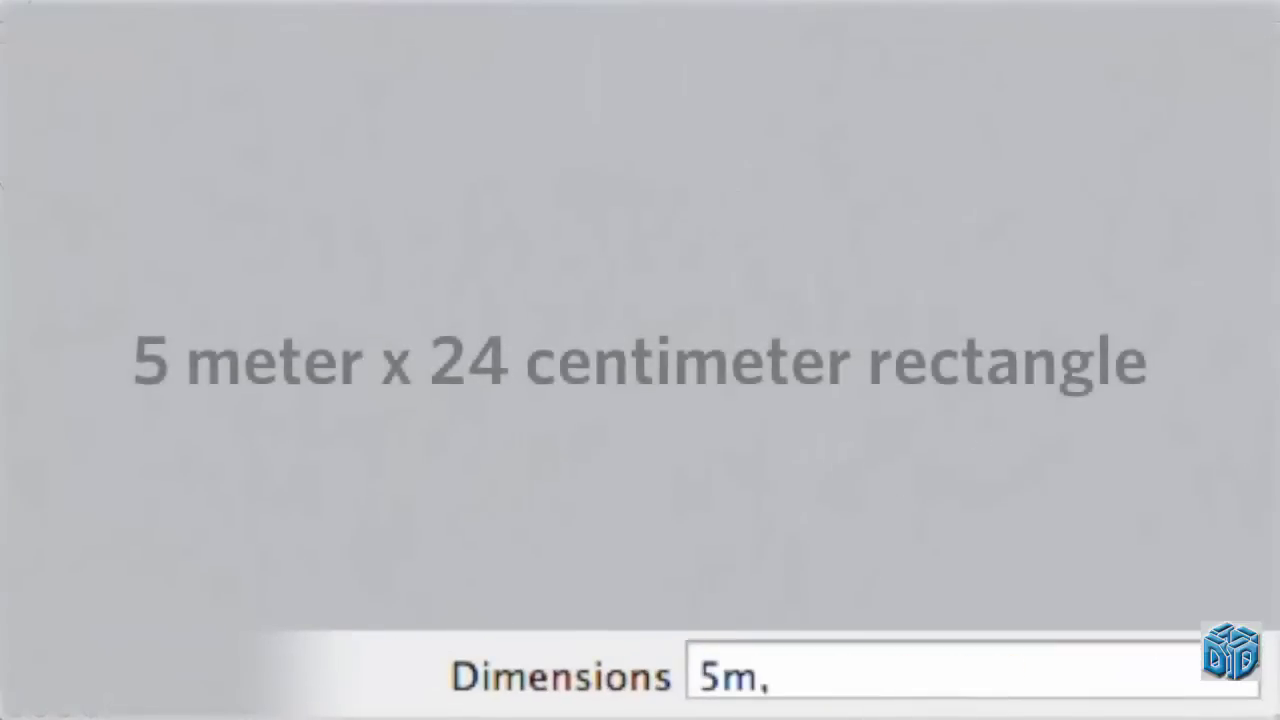
{"action": "type", "text": "cm"}
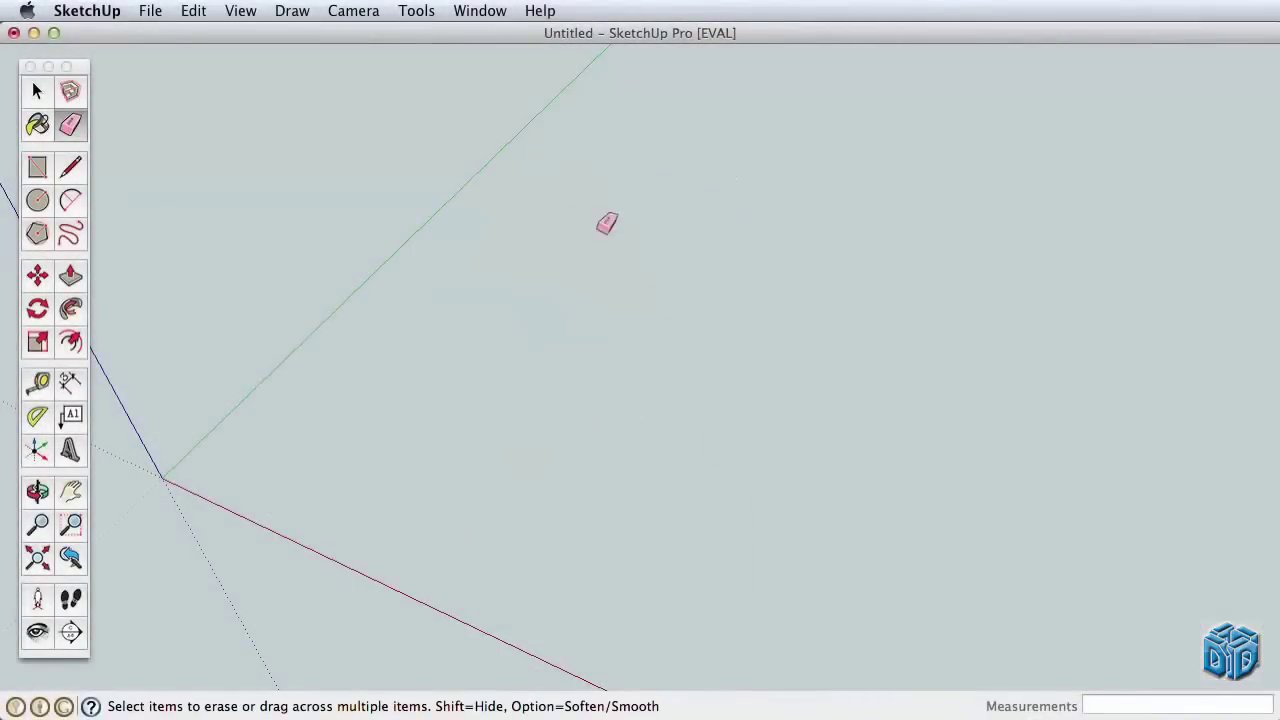
Draw a 12'×30' rectangle and a 20'×10' one at its corner, erasing their shared edge
{"action": "left_click", "coordinate": [37, 167]}
{"action": "left_click", "coordinate": [220, 473]}
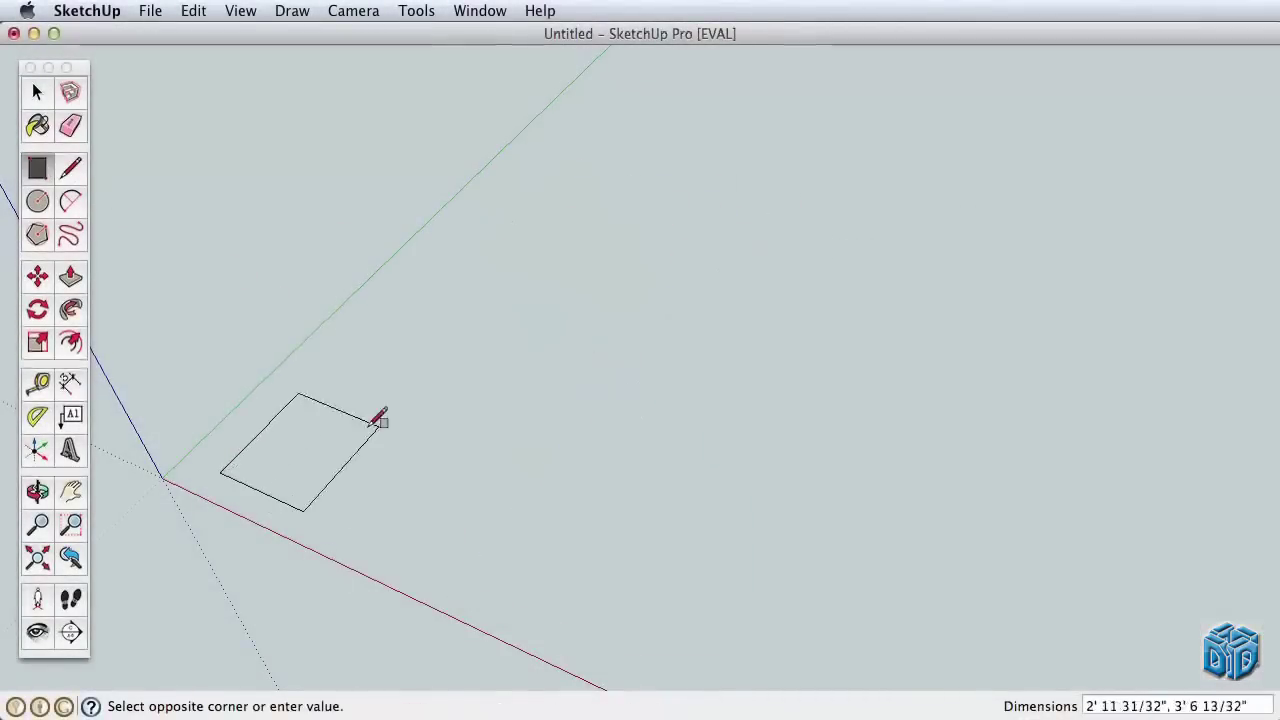
{"action": "type", "text": "12',30"}
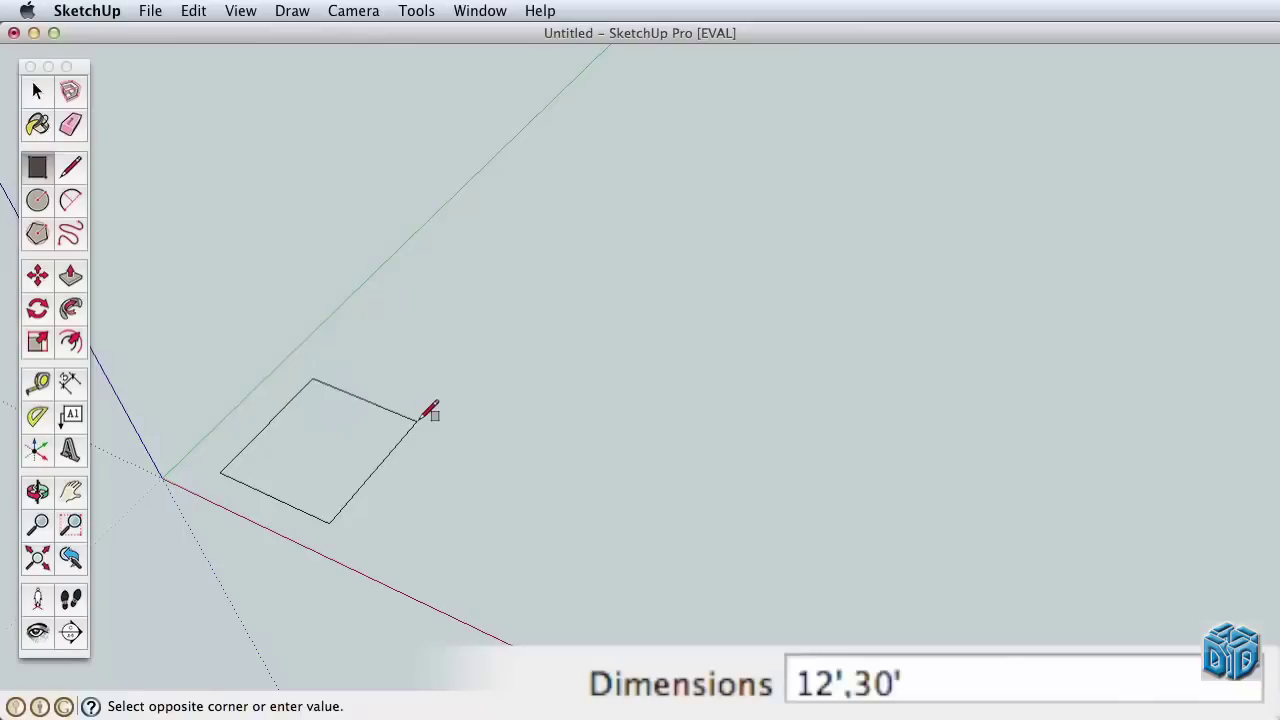
{"action": "key", "text": "Return"}
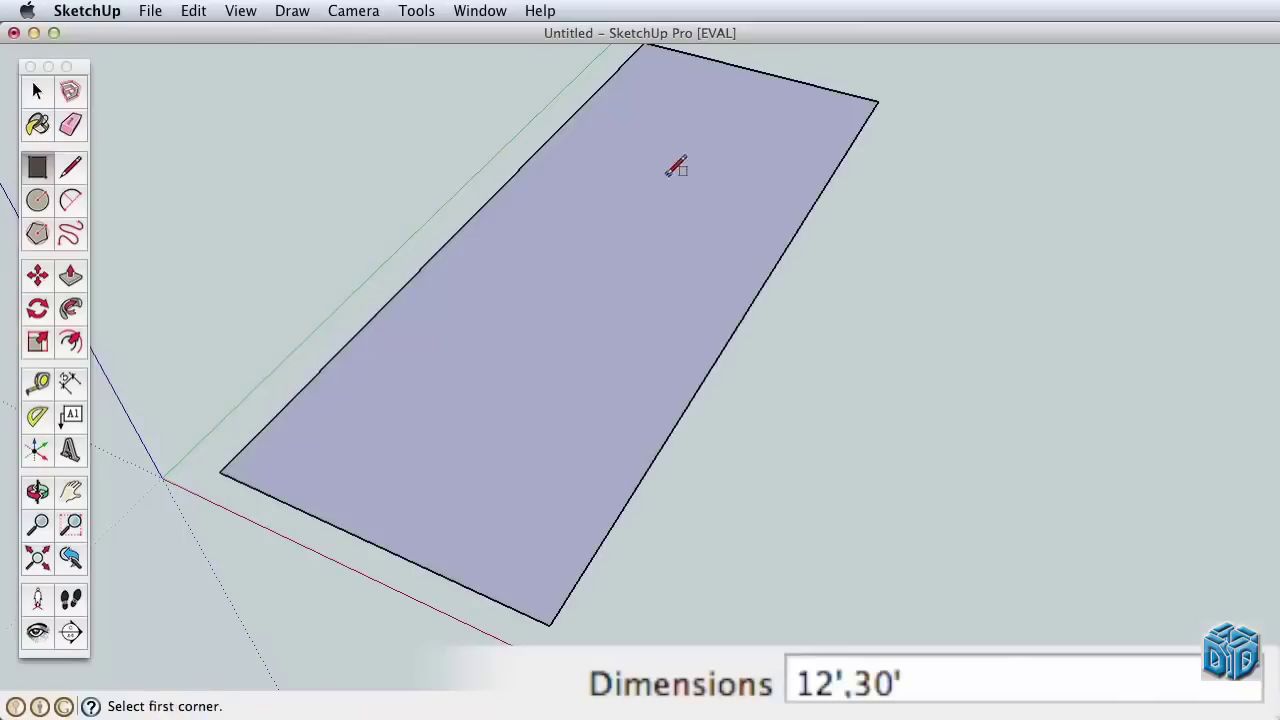
{"action": "left_click", "coordinate": [877, 101]}
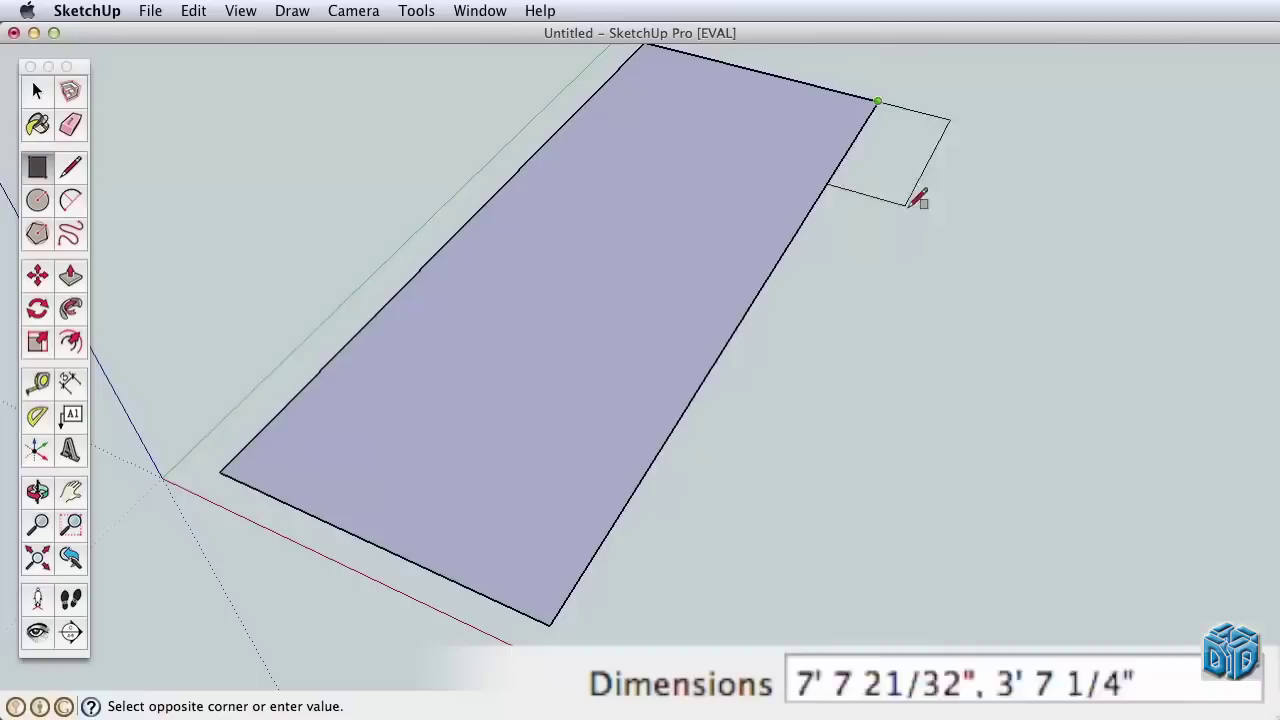
{"action": "type", "text": "20"}
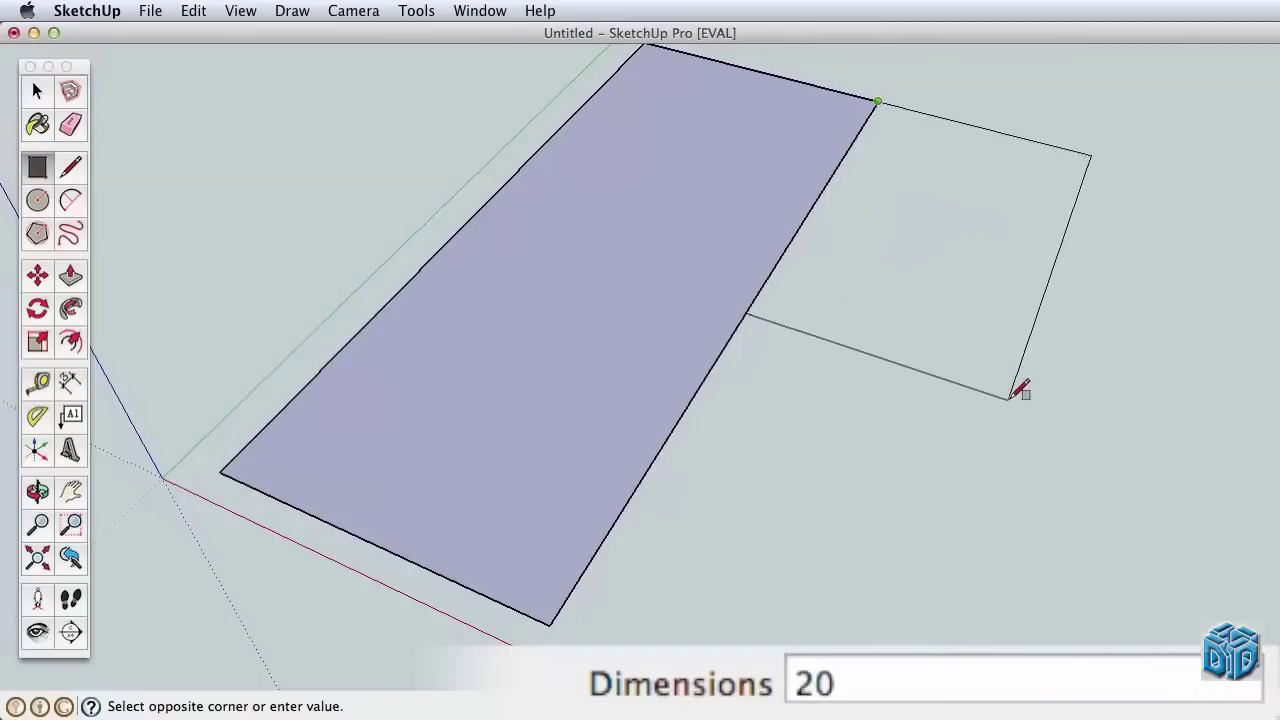
{"action": "type", "text": "',10'"}
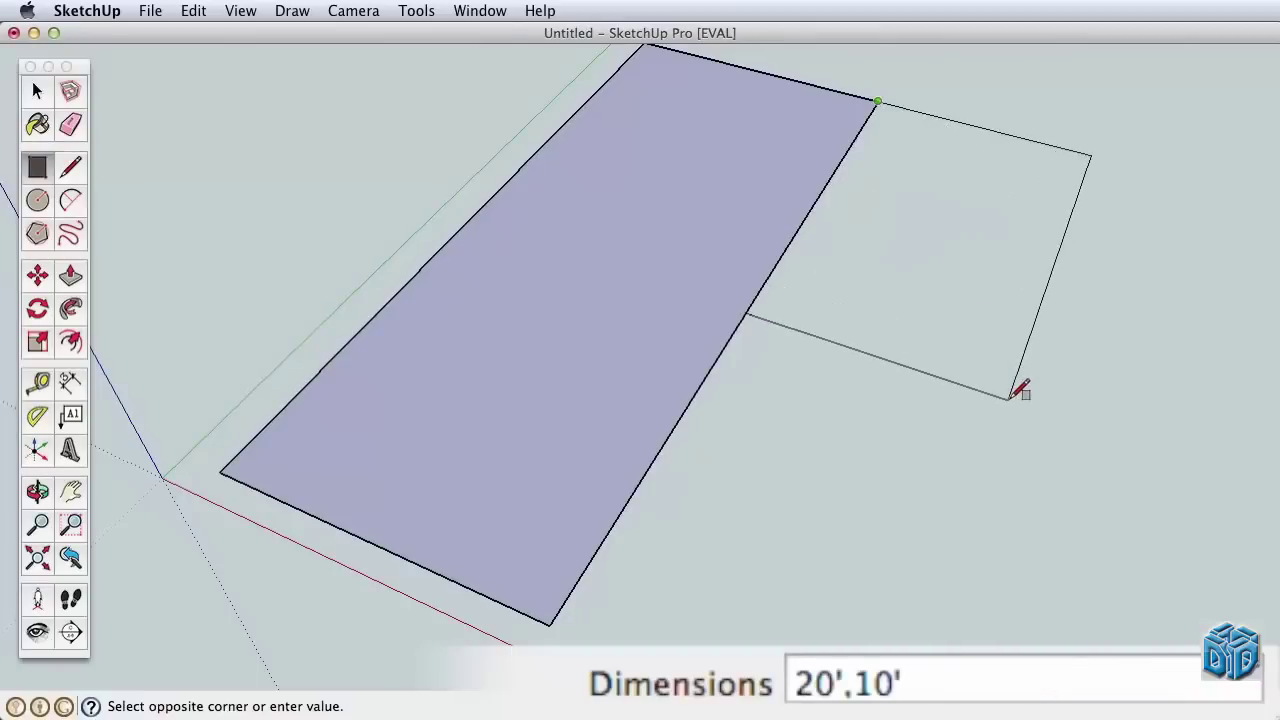
{"action": "key", "text": "Return"}
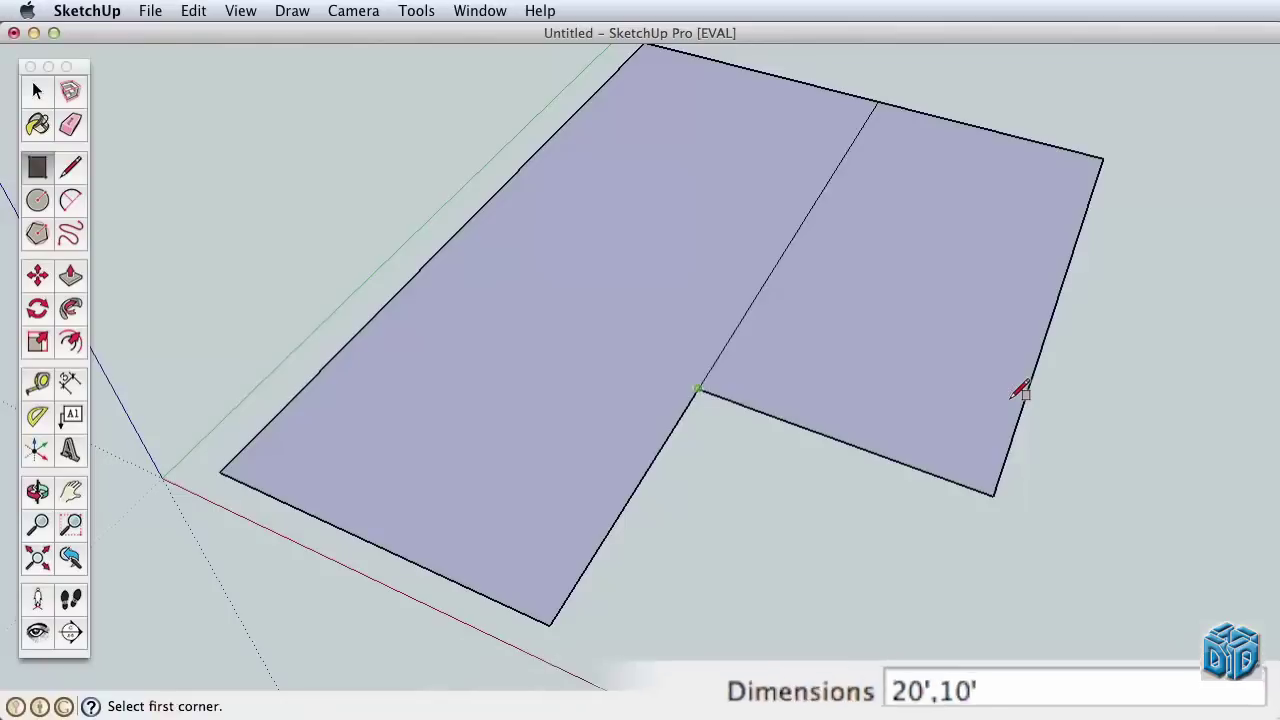
{"action": "left_click", "coordinate": [70, 124]}
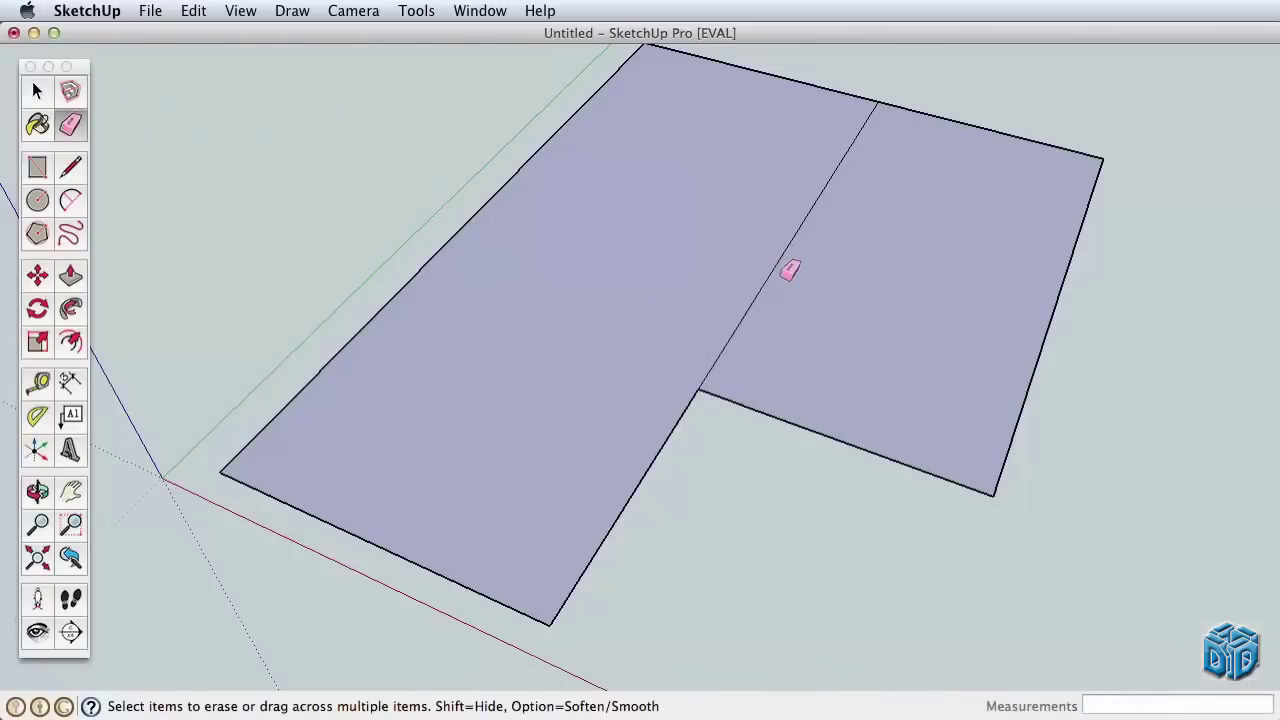
{"action": "left_click_drag", "start_coordinate": [781, 265], "coordinate": [723, 273]}
Push/pull the L-shaped face up 10' into a solid block
{"action": "key", "text": "o"}
{"action": "left_click_drag", "start_coordinate": [743, 386], "coordinate": [543, 374]}
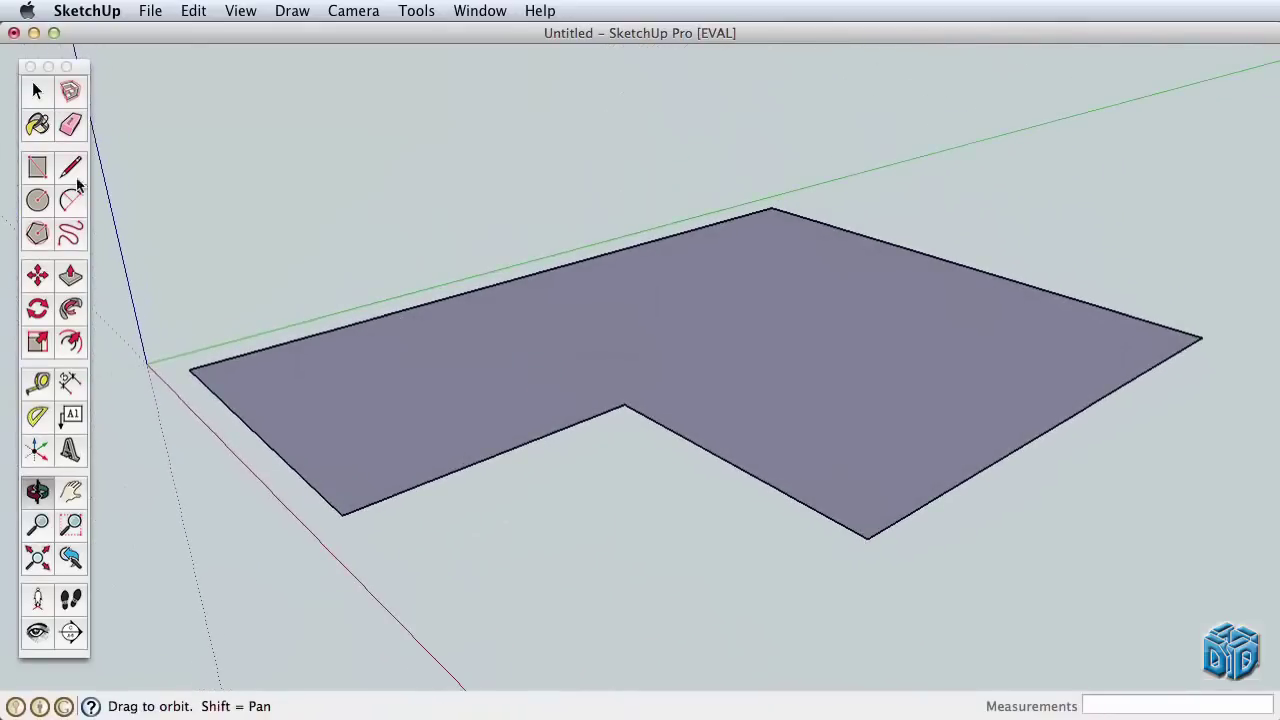
{"action": "left_click", "coordinate": [70, 277]}
{"action": "left_click_drag", "start_coordinate": [403, 389], "coordinate": [412, 336]}
{"action": "type", "text": "10'"}
{"action": "key", "text": "Return"}
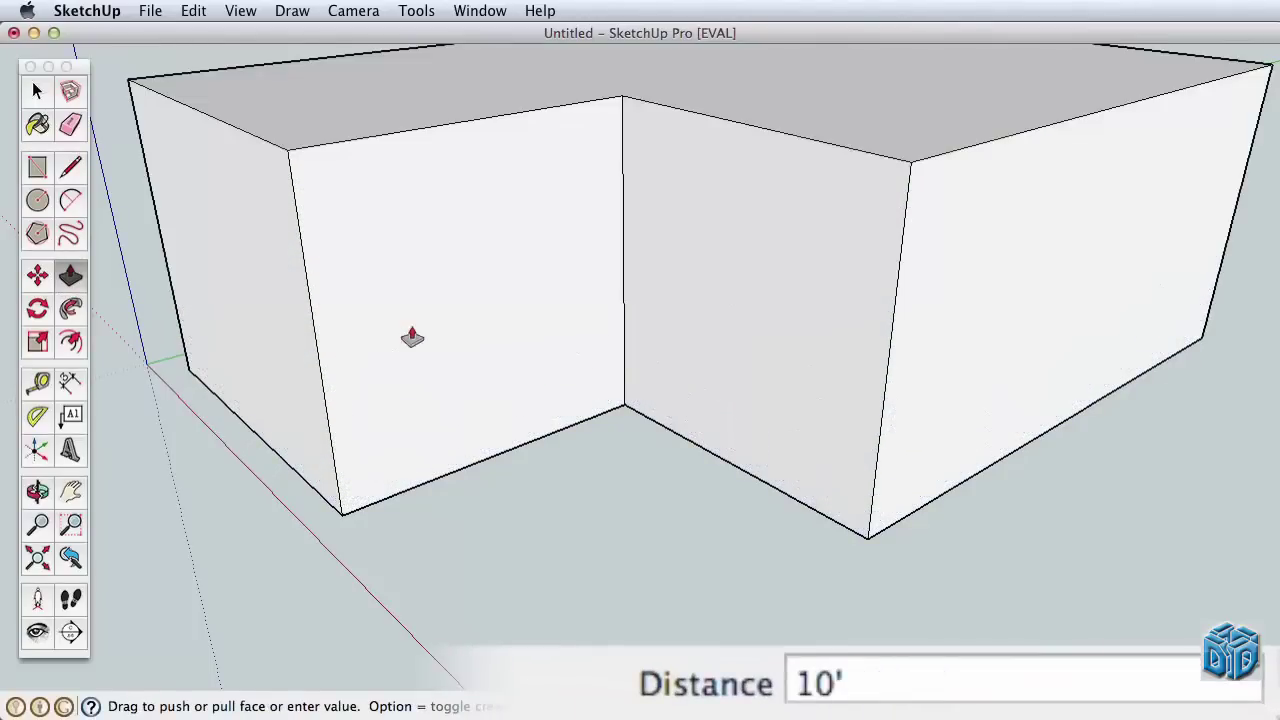
{"action": "key", "text": "z"}
{"action": "left_click_drag", "start_coordinate": [677, 340], "coordinate": [706, 386]}
{"action": "middle_click_drag", "start_coordinate": [706, 386], "coordinate": [662, 505], "text": "shift"}
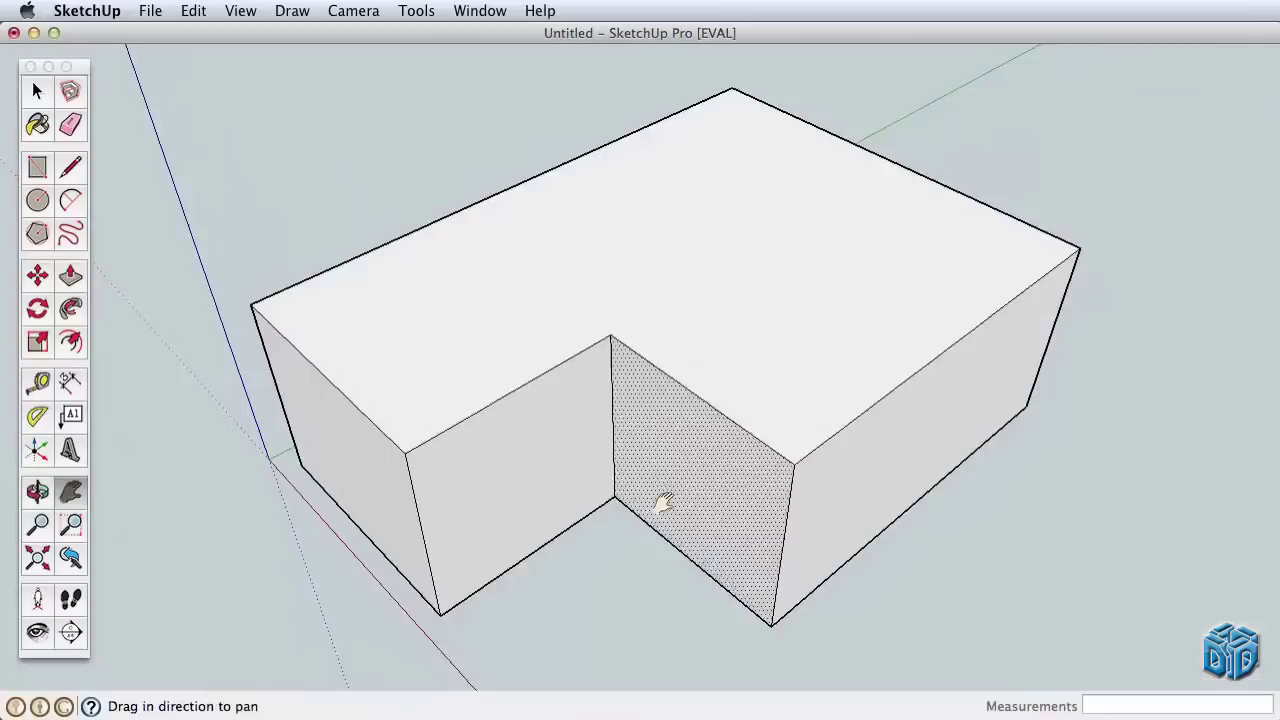
Draw the ridge lines across the top face of both wings
{"action": "left_click", "coordinate": [72, 167]}
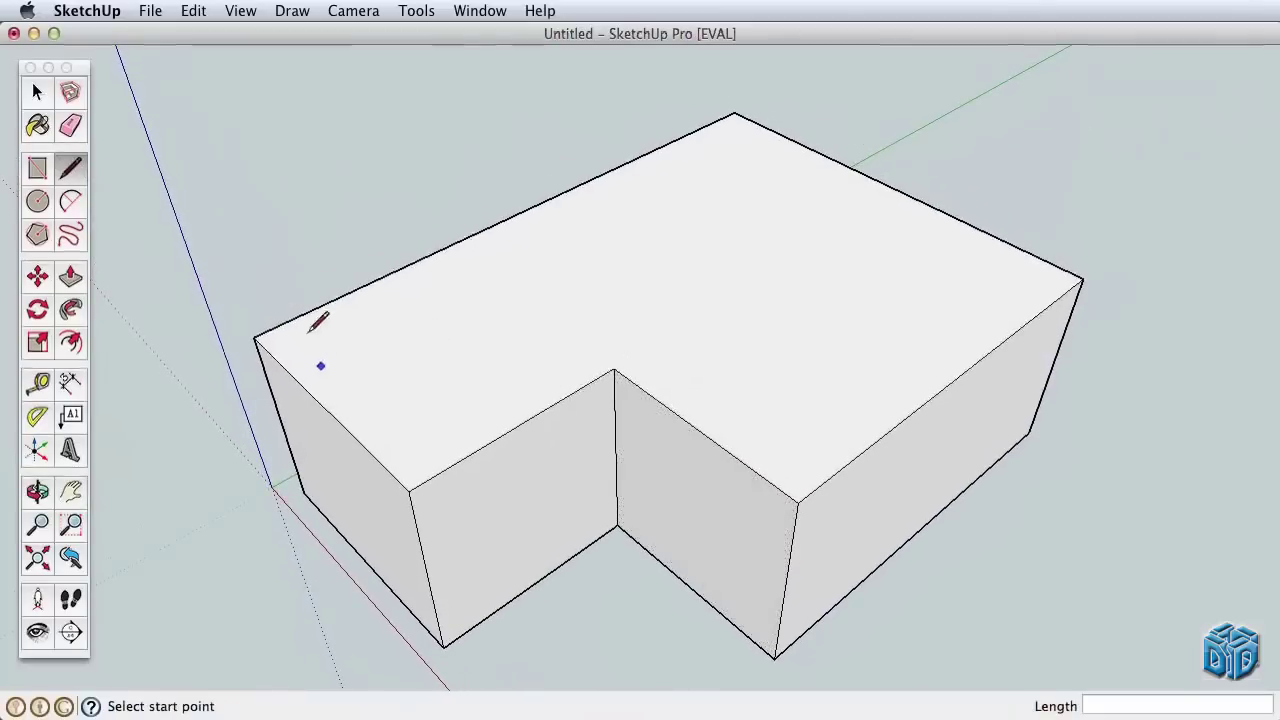
{"action": "left_click", "coordinate": [324, 406]}
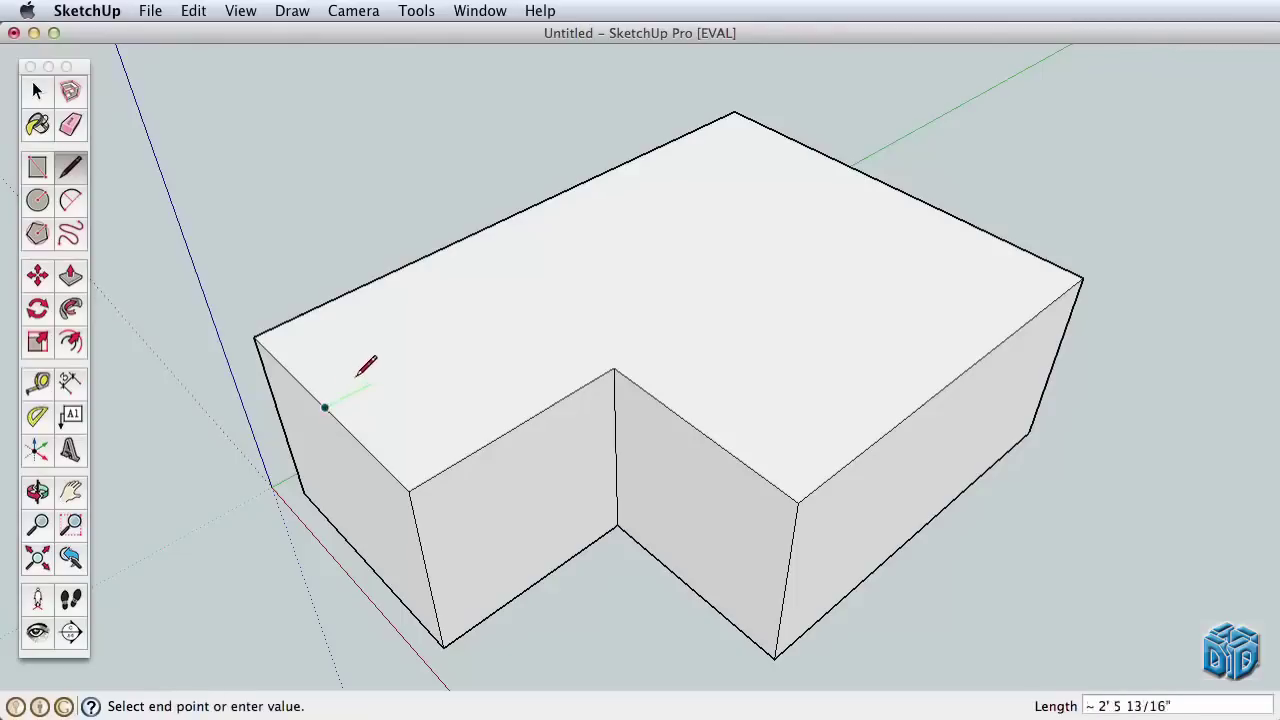
{"action": "left_click", "coordinate": [684, 217]}
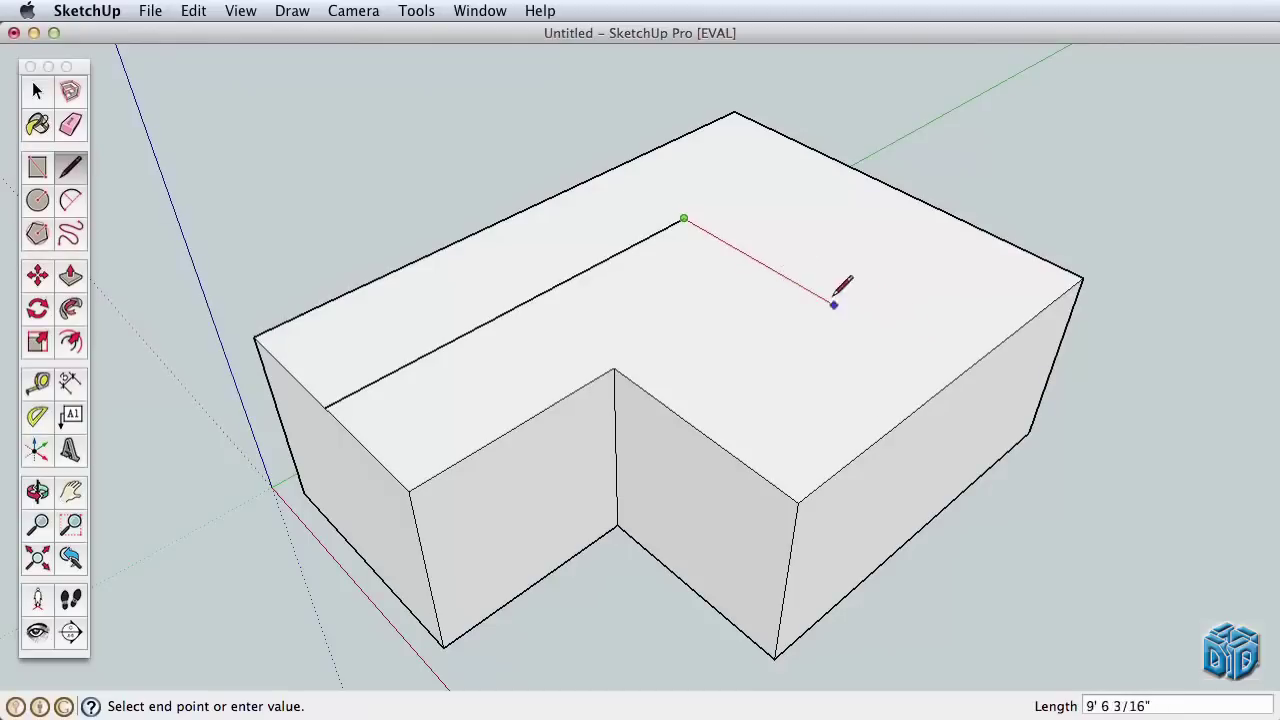
{"action": "left_click", "coordinate": [958, 376]}
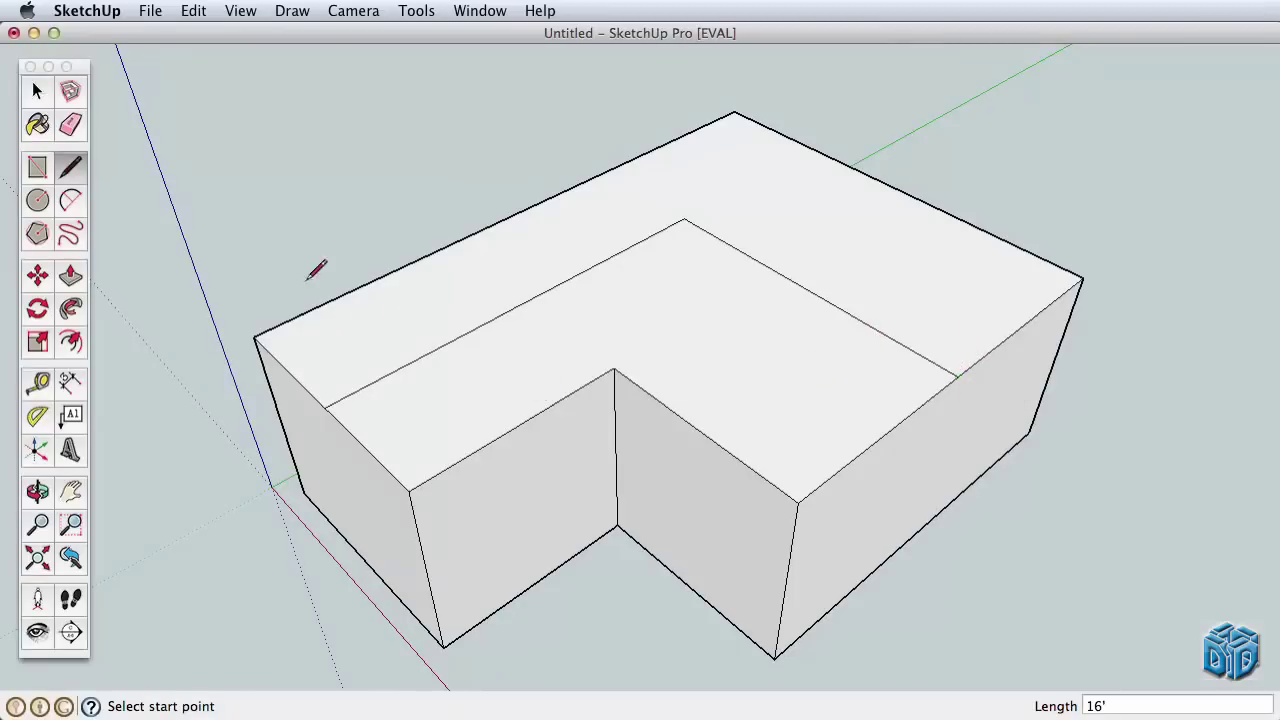
Draw a diagonal valley line from the outer back corner through the ridge junction to the inner corner
{"action": "left_click", "coordinate": [733, 114]}
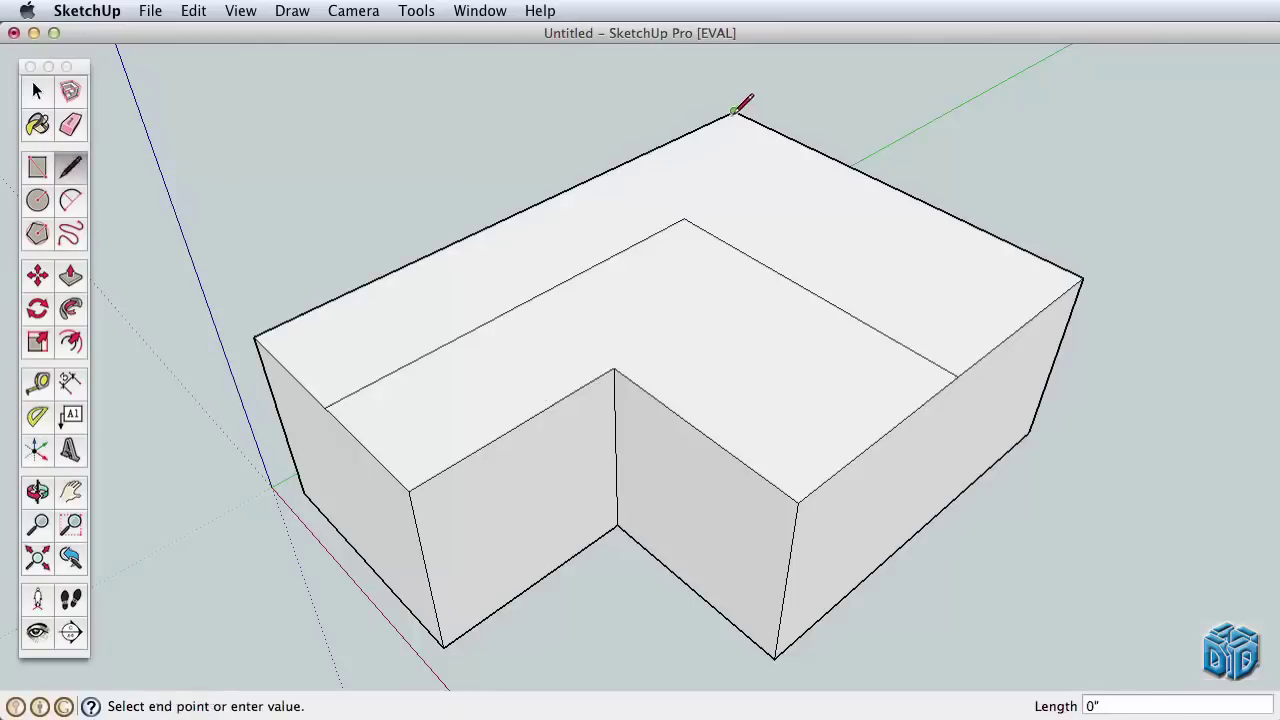
{"action": "left_click", "coordinate": [686, 220]}
{"action": "left_click", "coordinate": [686, 220]}
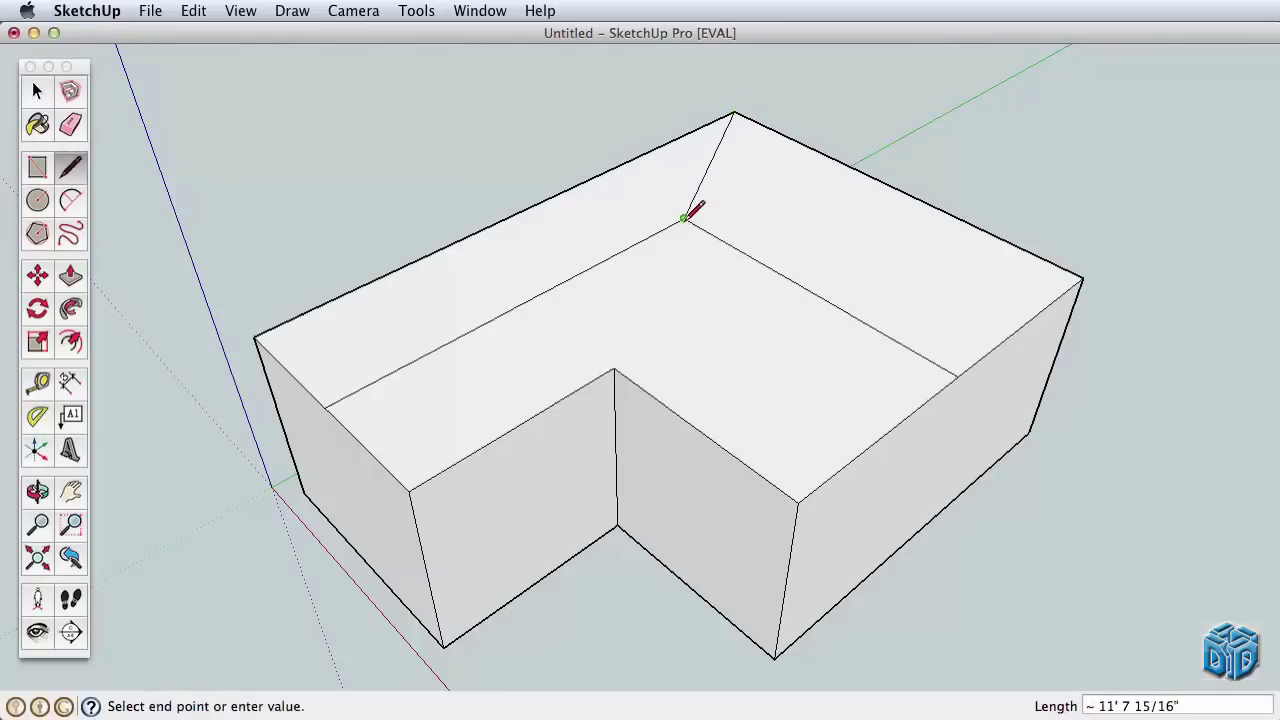
{"action": "left_click", "coordinate": [614, 368]}
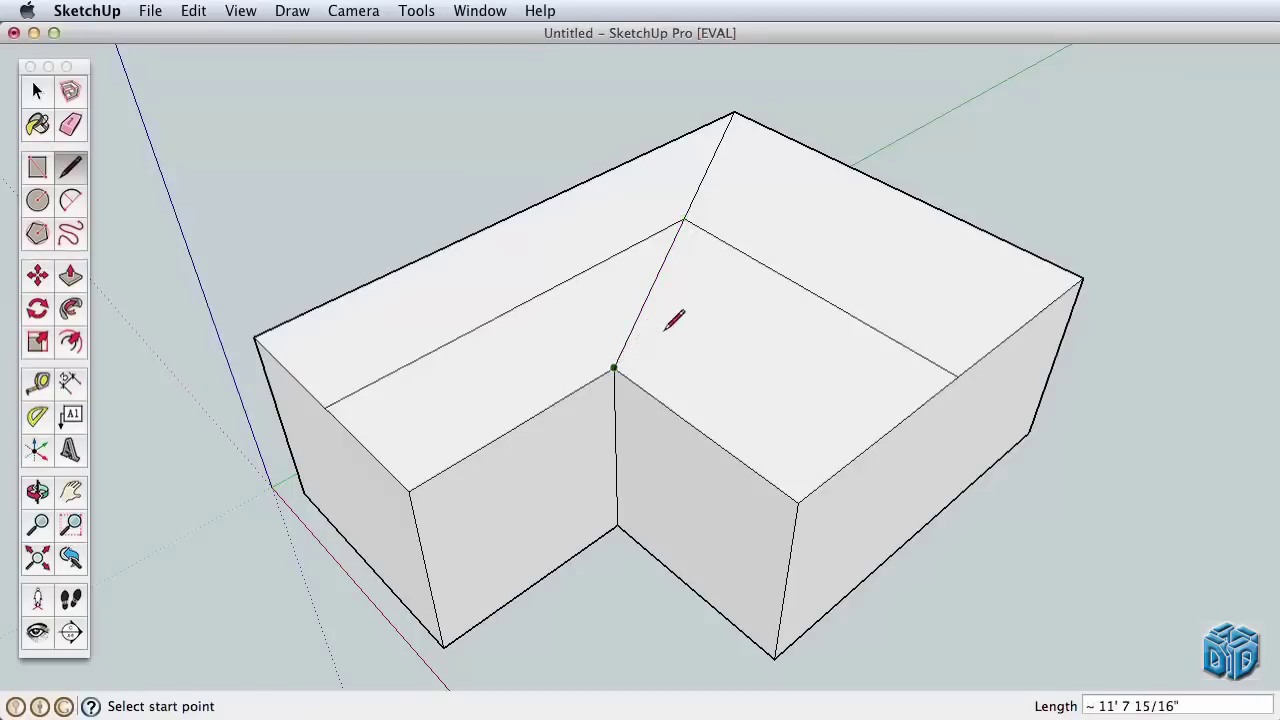
{"action": "left_click", "coordinate": [36, 92]}
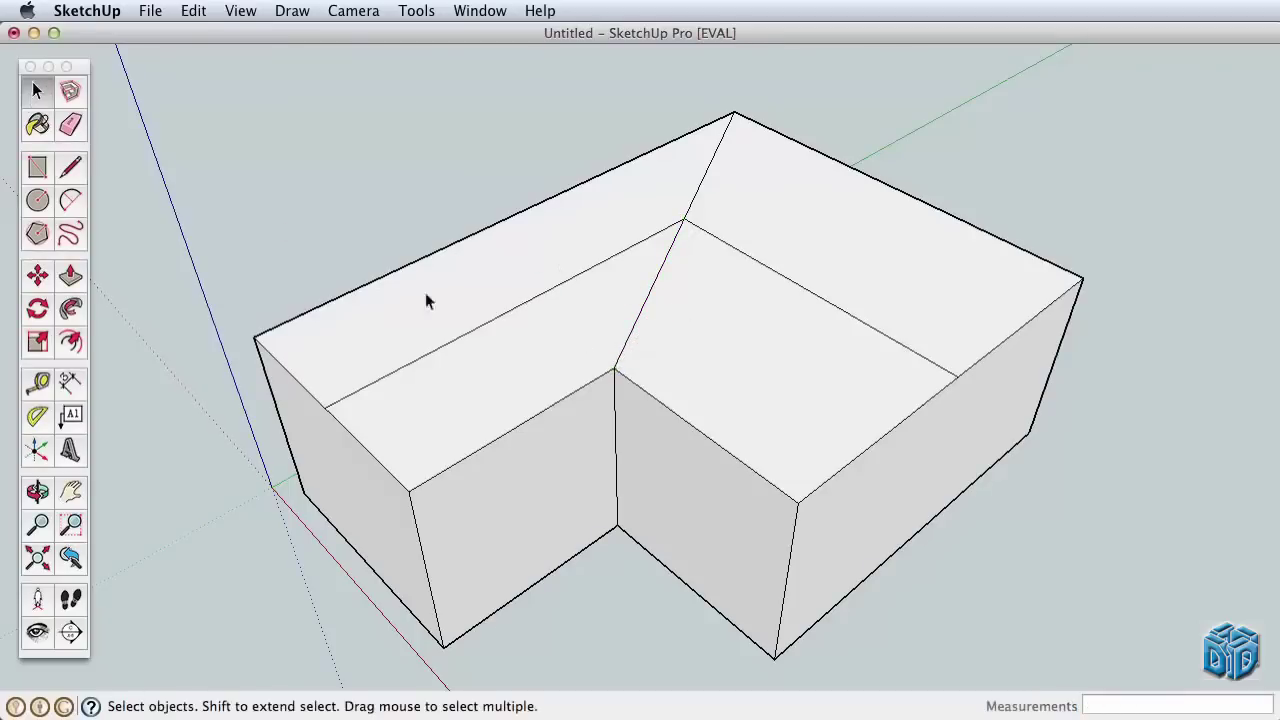
Select both ridge lines on the block's top face
{"action": "left_click", "coordinate": [556, 302]}
{"action": "left_click", "coordinate": [550, 292]}
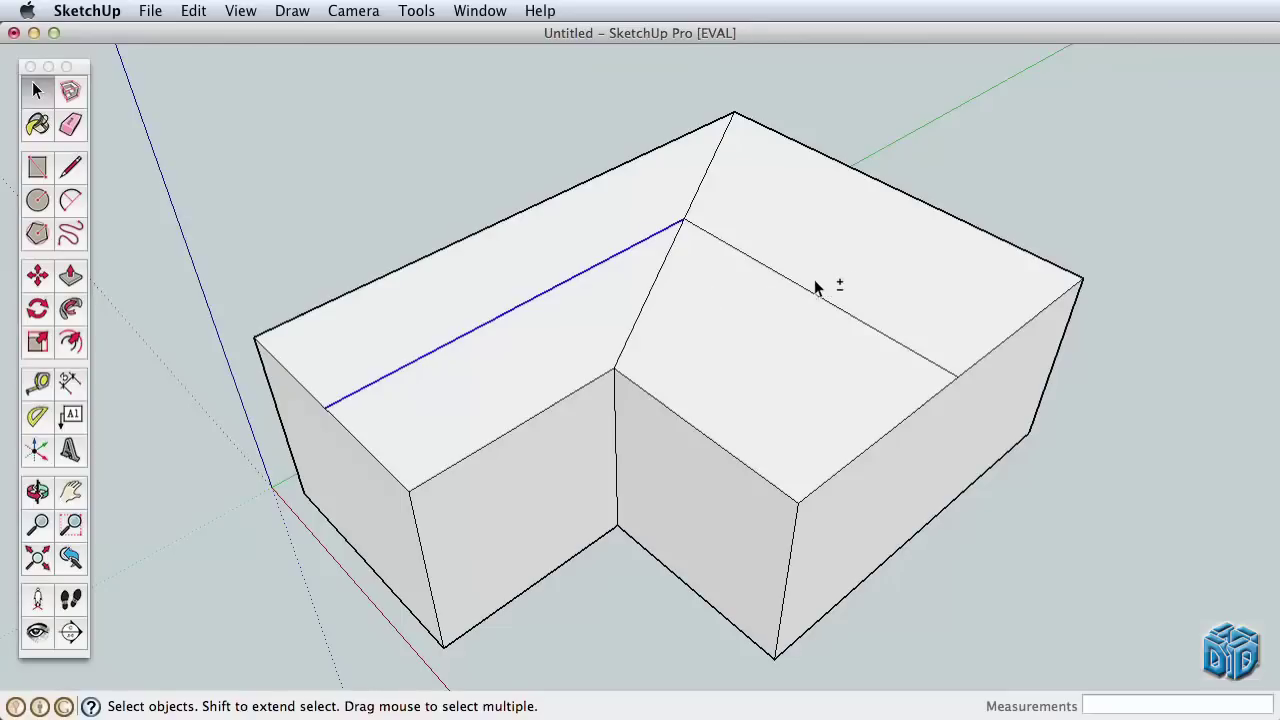
{"action": "left_click", "coordinate": [666, 404], "text": "shift"}
{"action": "left_click", "coordinate": [748, 400], "text": "shift"}
{"action": "left_click", "coordinate": [735, 407], "text": "shift"}
{"action": "left_click", "coordinate": [827, 547], "text": "shift"}
{"action": "left_click", "coordinate": [801, 534], "text": "shift"}
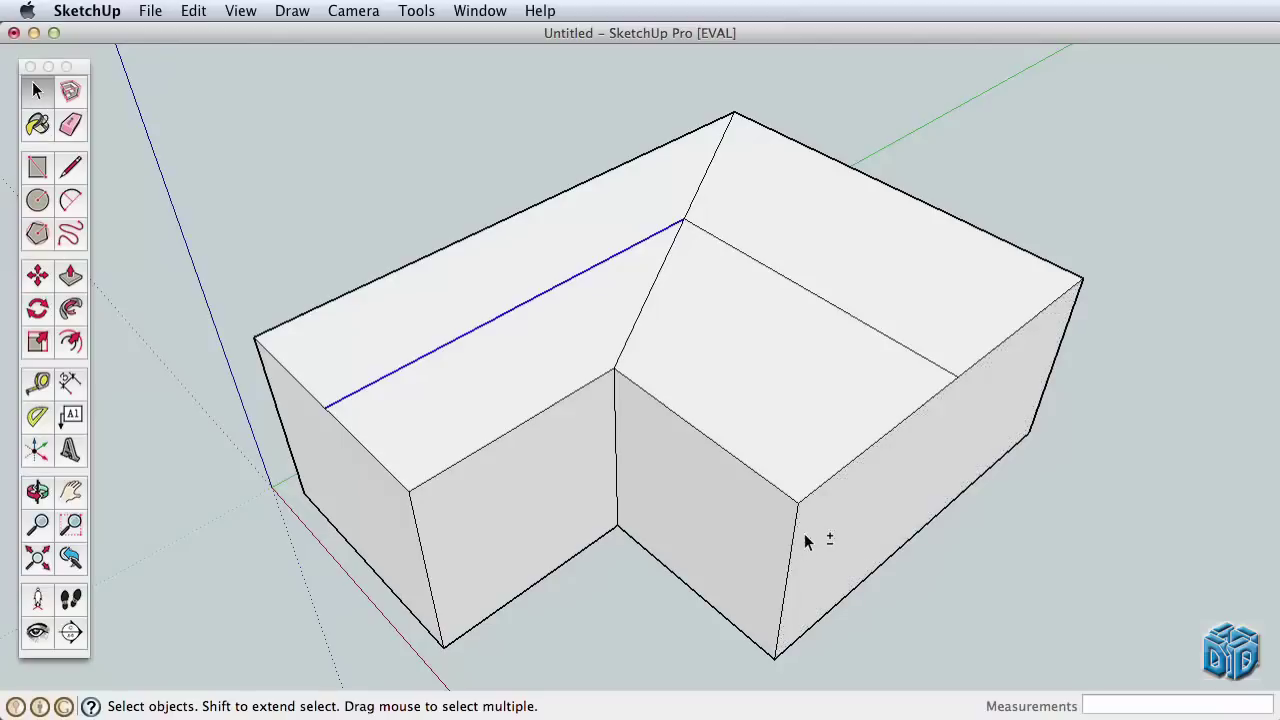
{"action": "left_click", "coordinate": [833, 303], "text": "shift"}
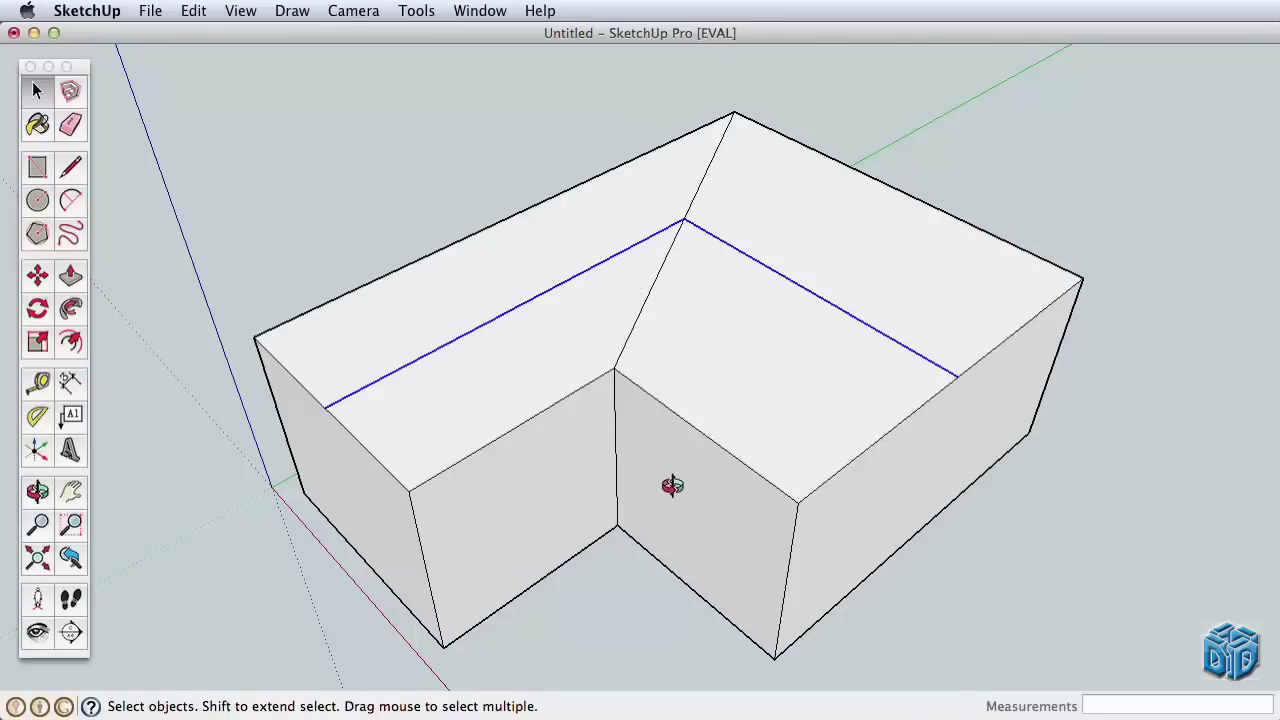
Pick up the selected ridge lines with the Move tool to lift them vertically
{"action": "key", "text": "o"}
{"action": "left_click_drag", "start_coordinate": [672, 485], "coordinate": [643, 389]}
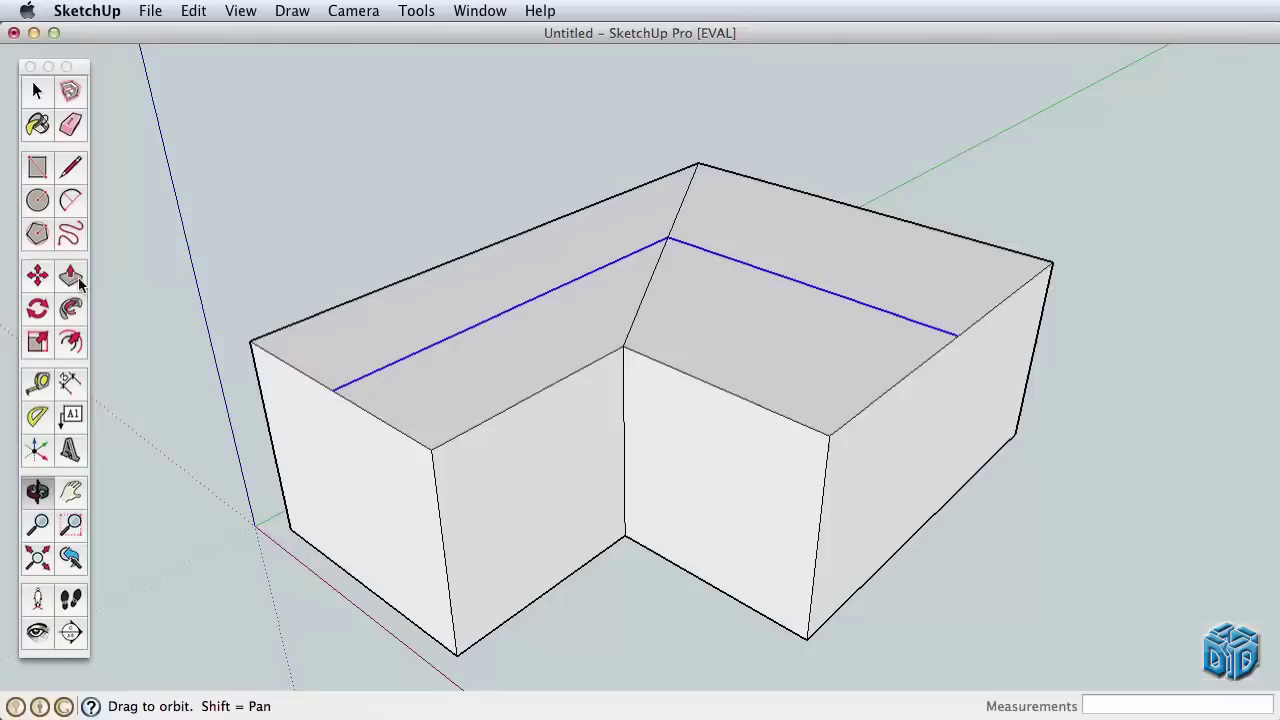
{"action": "left_click", "coordinate": [38, 276]}
{"action": "left_click", "coordinate": [339, 387]}
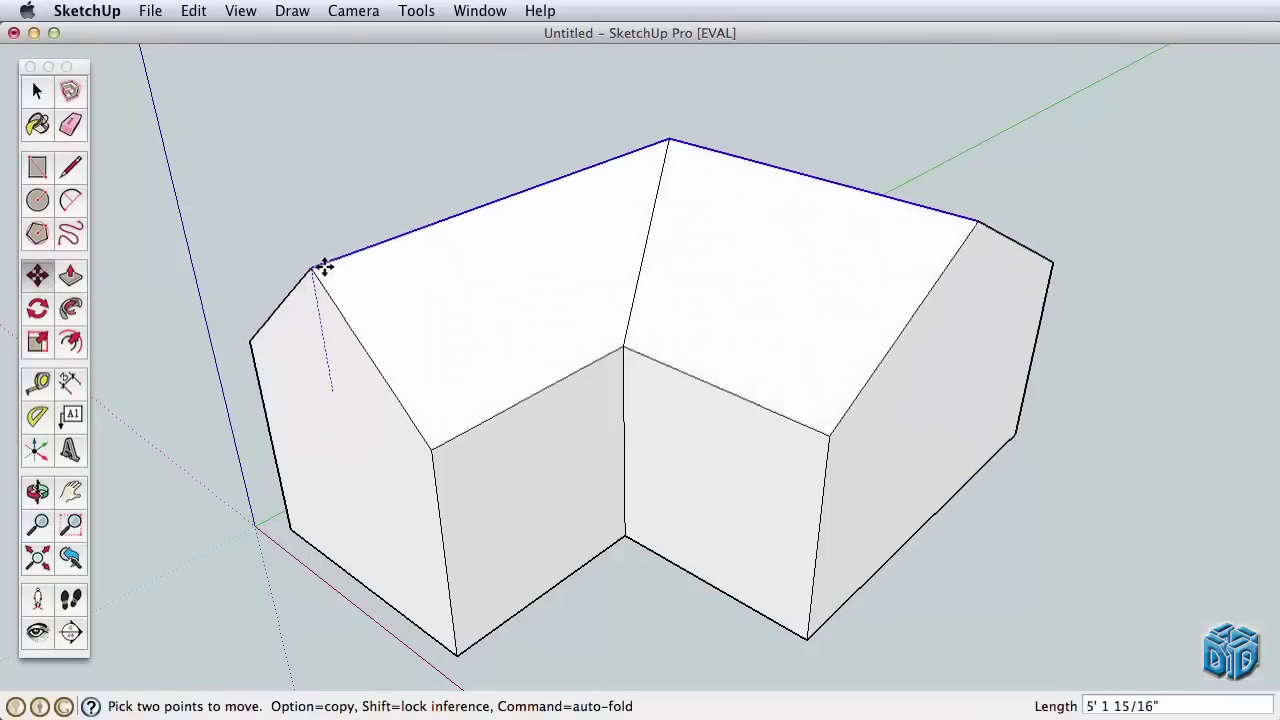
Set the raised ridges to complete the gabled roof and orbit to a front-on view
{"action": "left_click", "coordinate": [322, 264]}
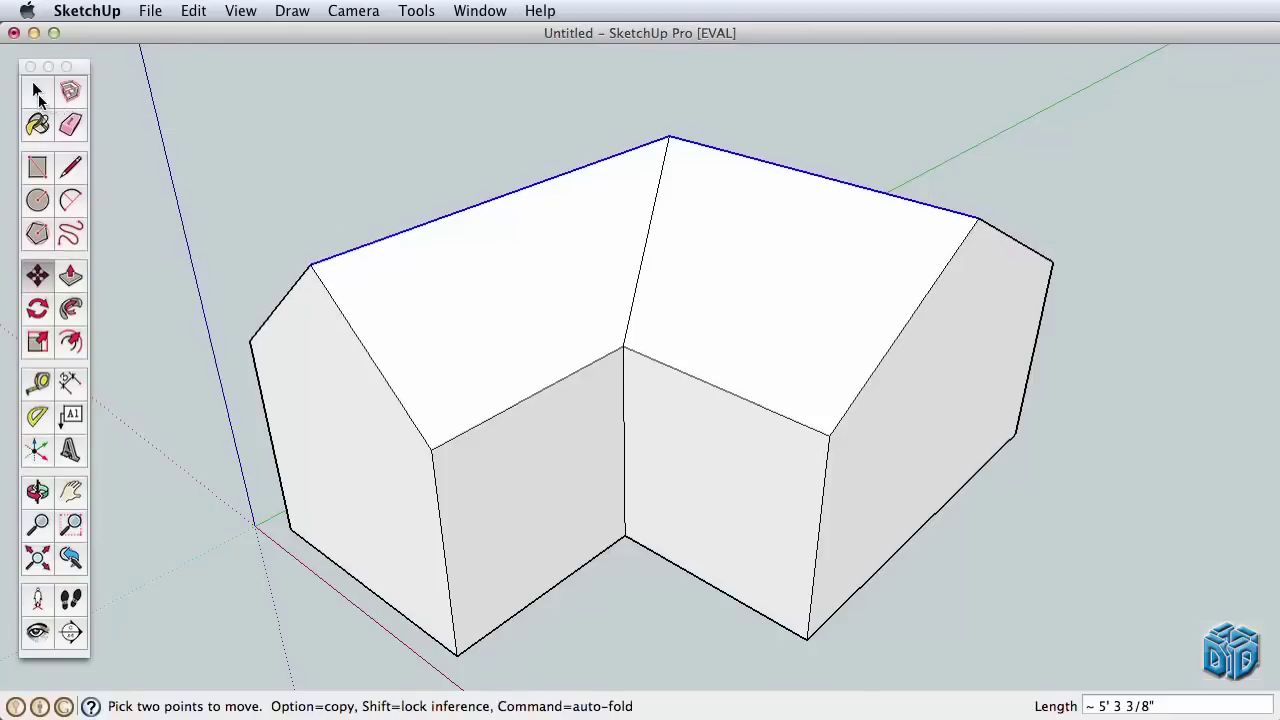
{"action": "left_click", "coordinate": [37, 92]}
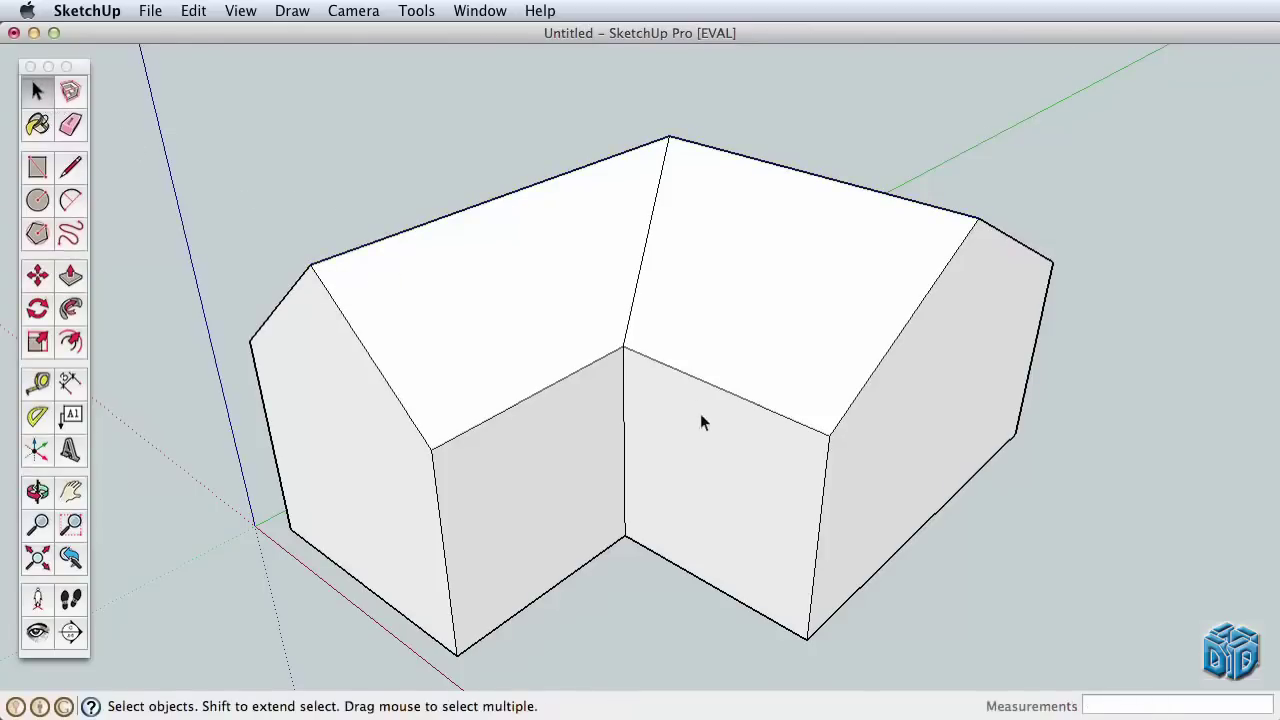
{"action": "middle_click_drag", "start_coordinate": [700, 422], "coordinate": [730, 419], "text": "shift"}
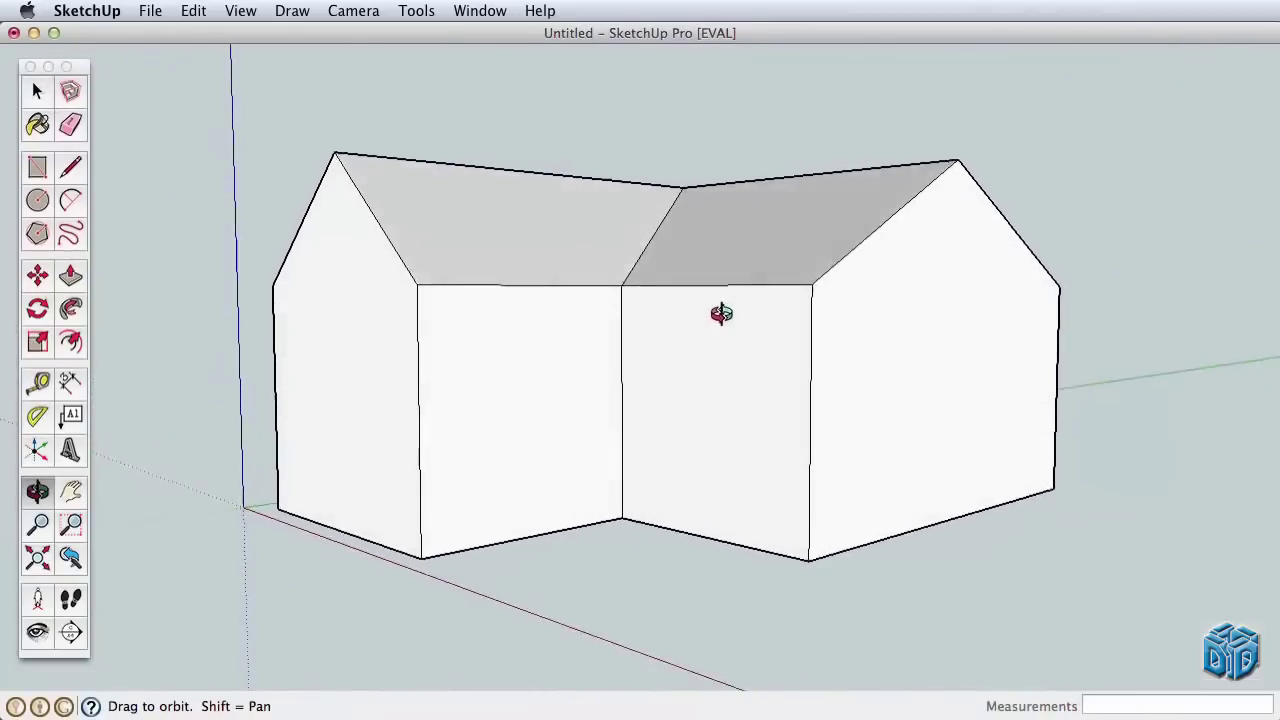
{"action": "left_click_drag", "start_coordinate": [721, 313], "coordinate": [734, 299]}
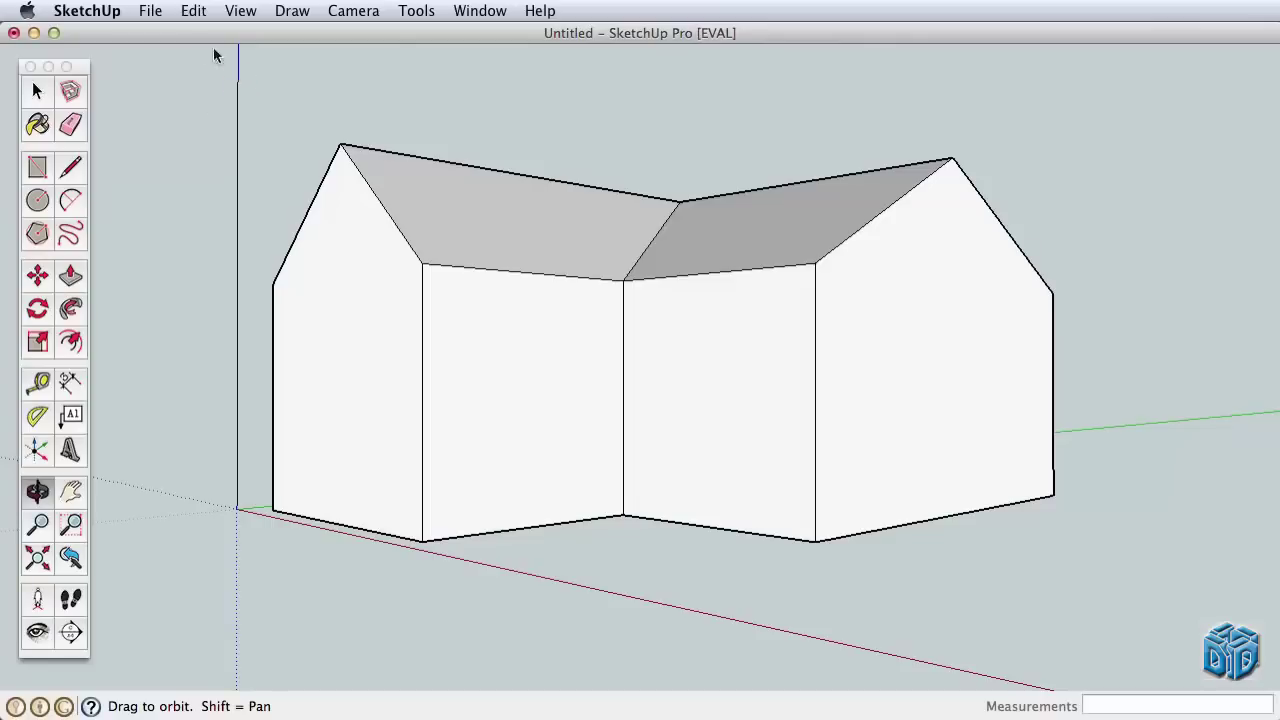
{"action": "left_click", "coordinate": [240, 10]}
{"action": "mouse_move", "coordinate": [316, 38]}
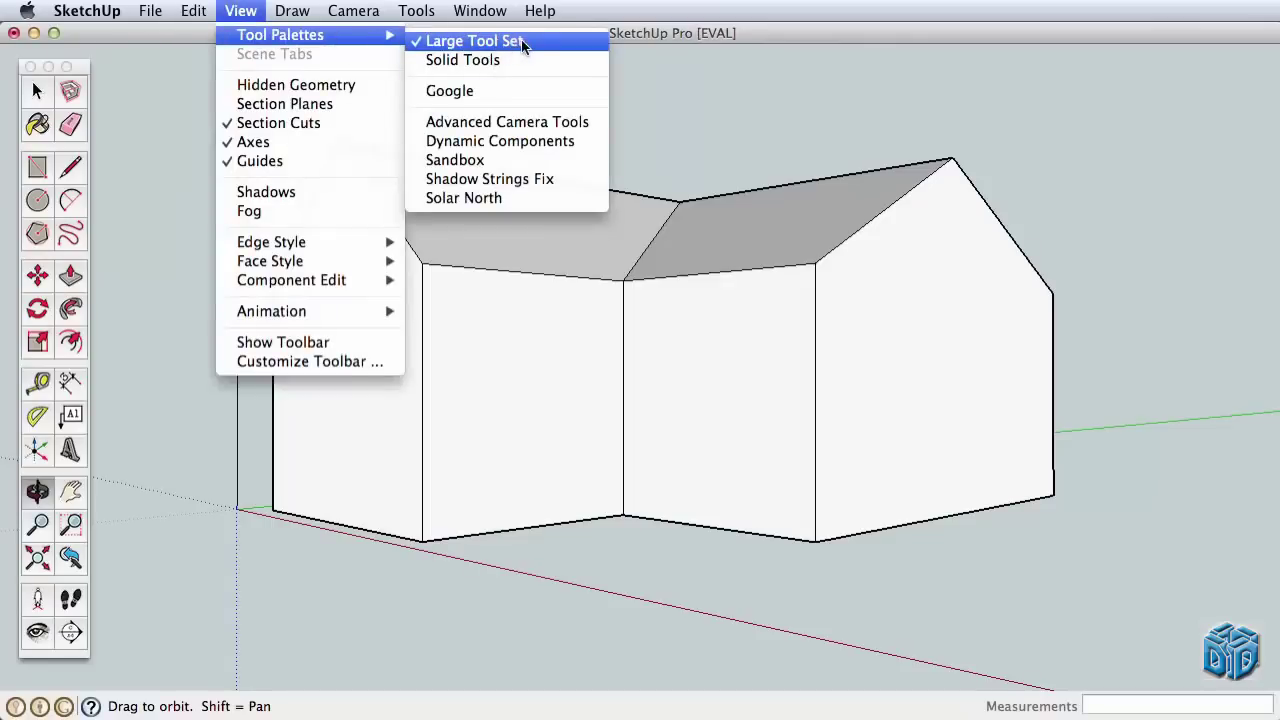
{"action": "left_click", "coordinate": [110, 80]}
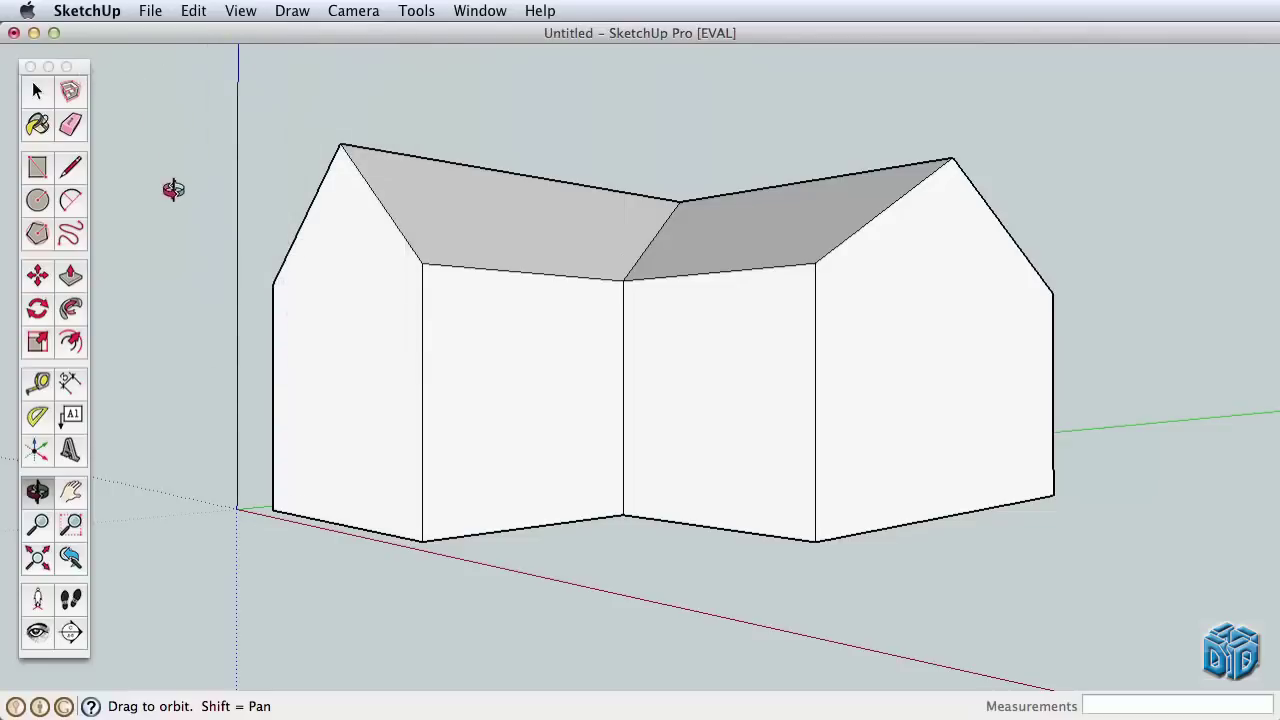
Offset inset outlines on the left gable wall, the middle front wall and the right roof slope
{"action": "left_click", "coordinate": [70, 343]}
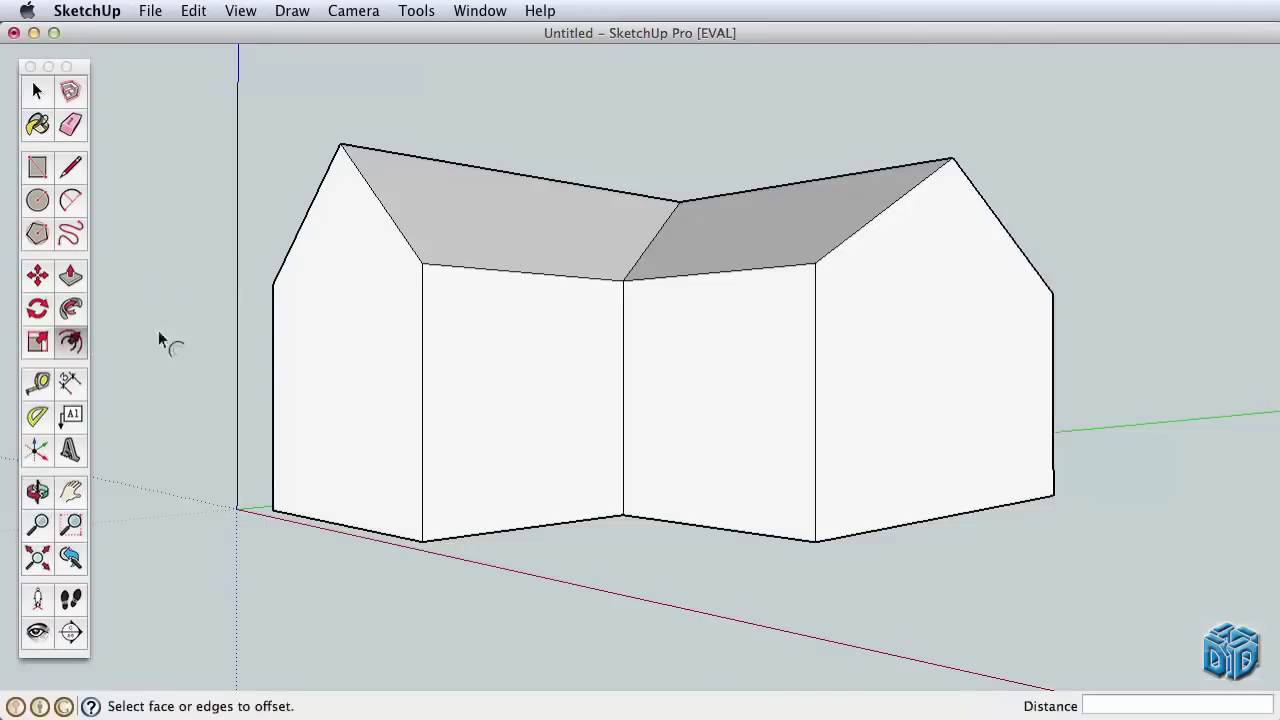
{"action": "left_click", "coordinate": [281, 347]}
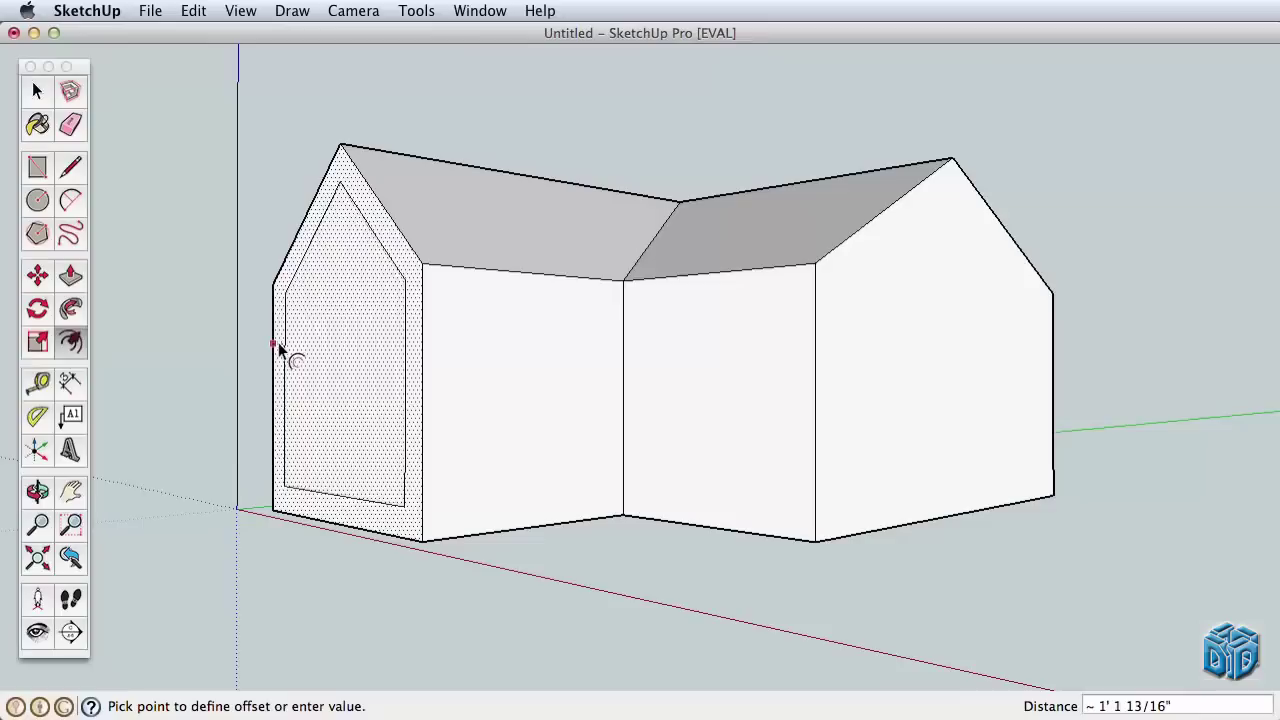
{"action": "left_click", "coordinate": [292, 346]}
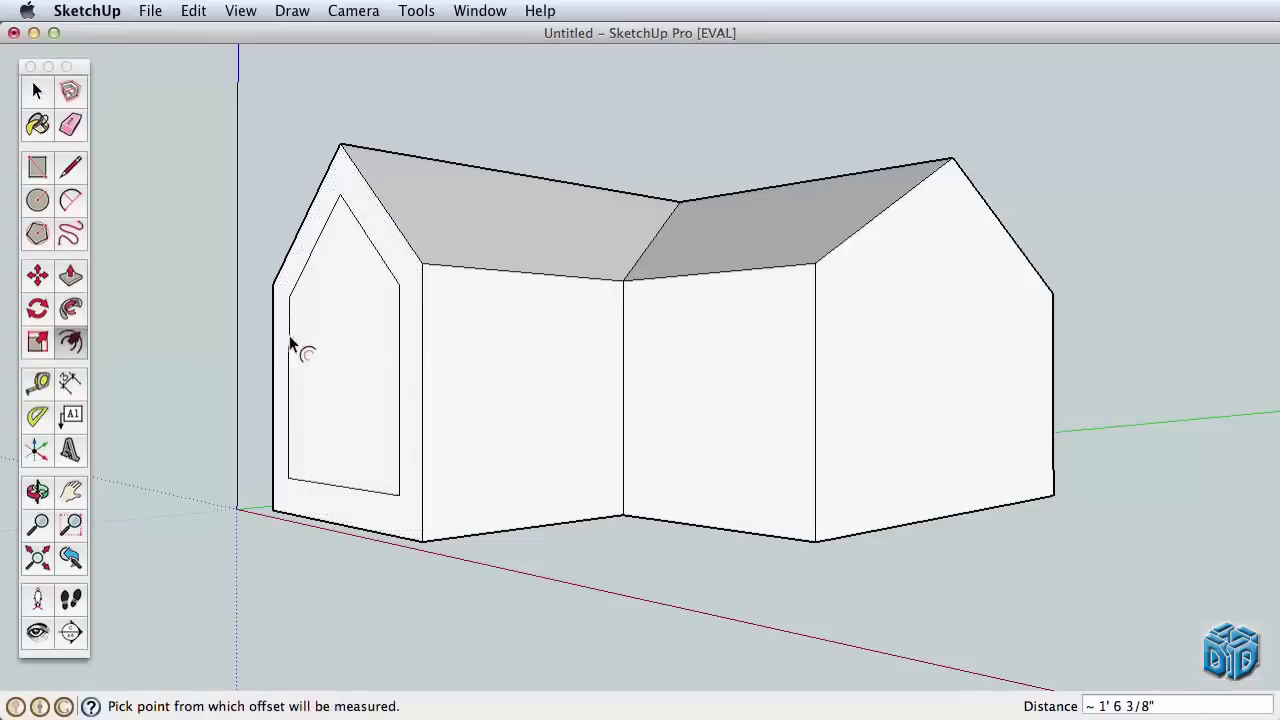
{"action": "left_click", "coordinate": [727, 297]}
{"action": "left_click", "coordinate": [729, 303]}
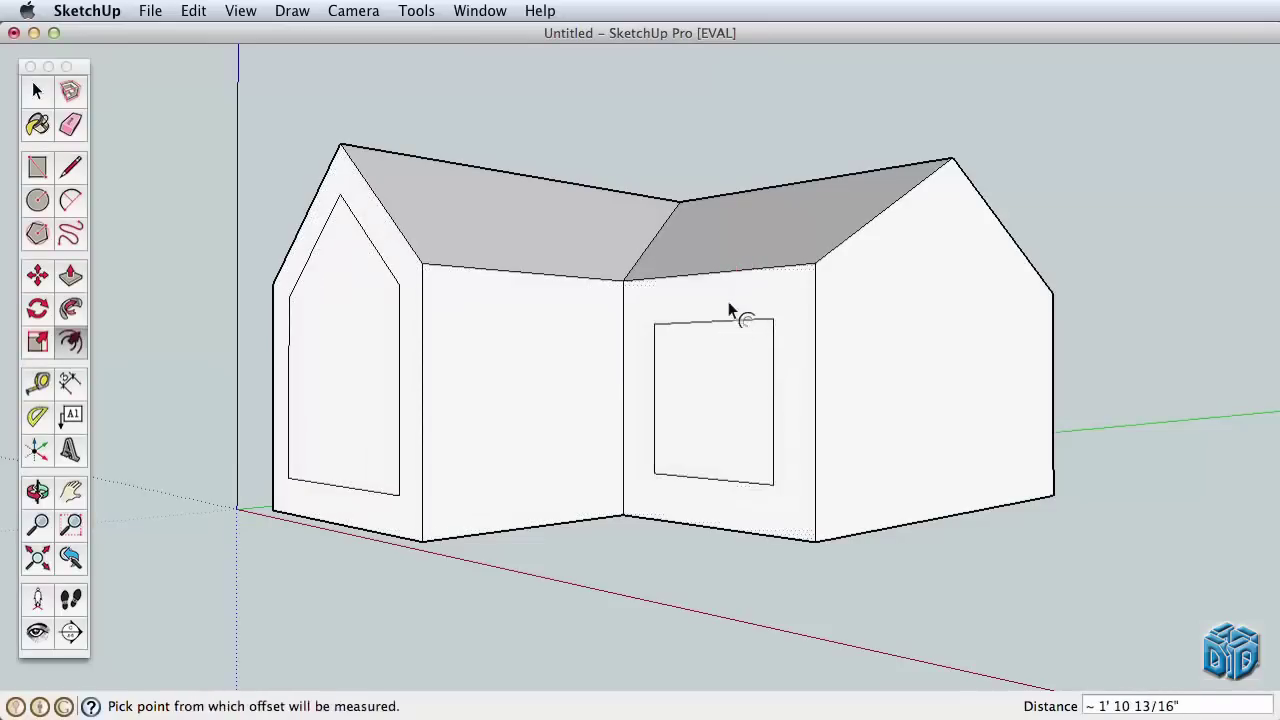
{"action": "left_click", "coordinate": [742, 236]}
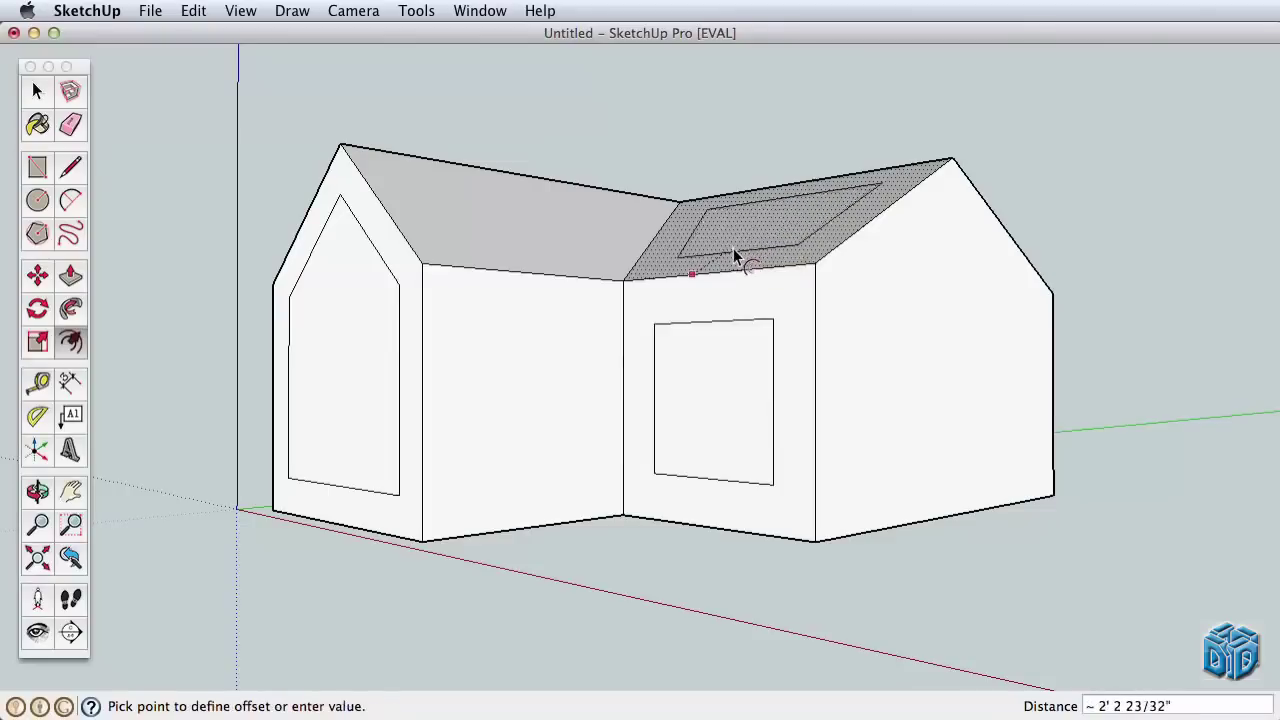
{"action": "left_click", "coordinate": [737, 257]}
Select the right gable wall and offset its outline outward
{"action": "left_click", "coordinate": [38, 92]}
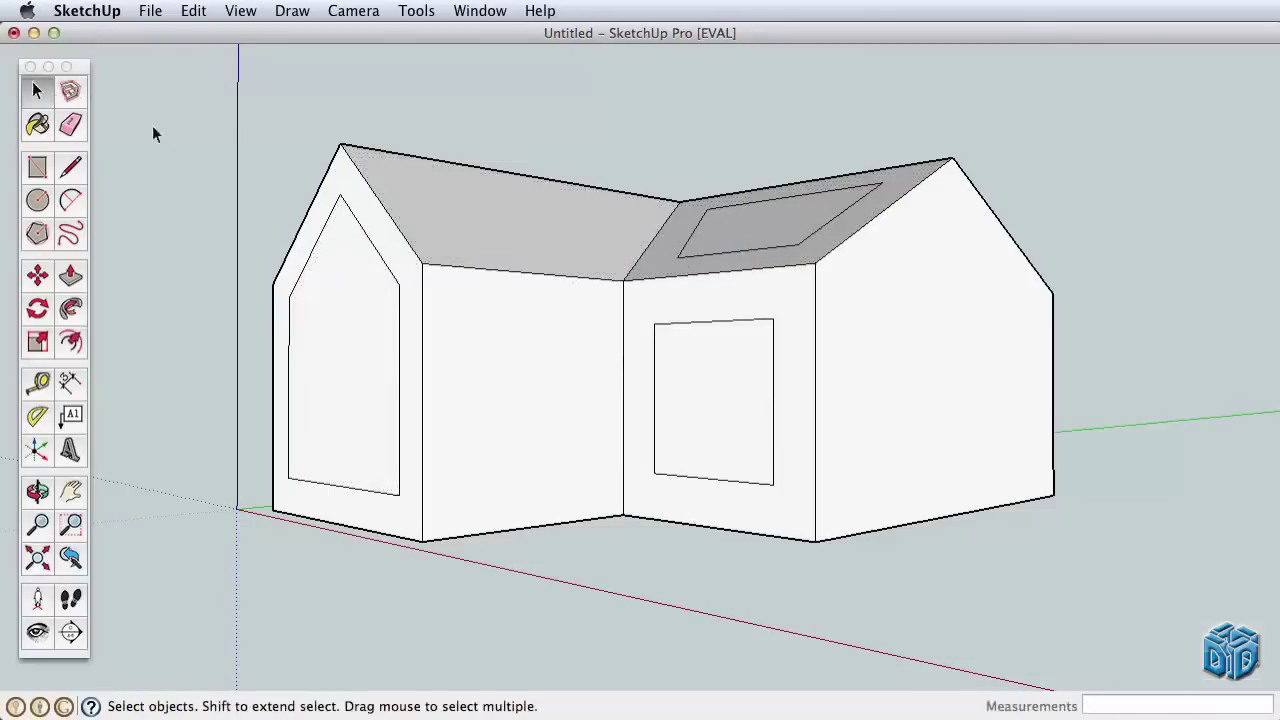
{"action": "left_click", "coordinate": [855, 380]}
{"action": "left_click", "coordinate": [70, 342]}
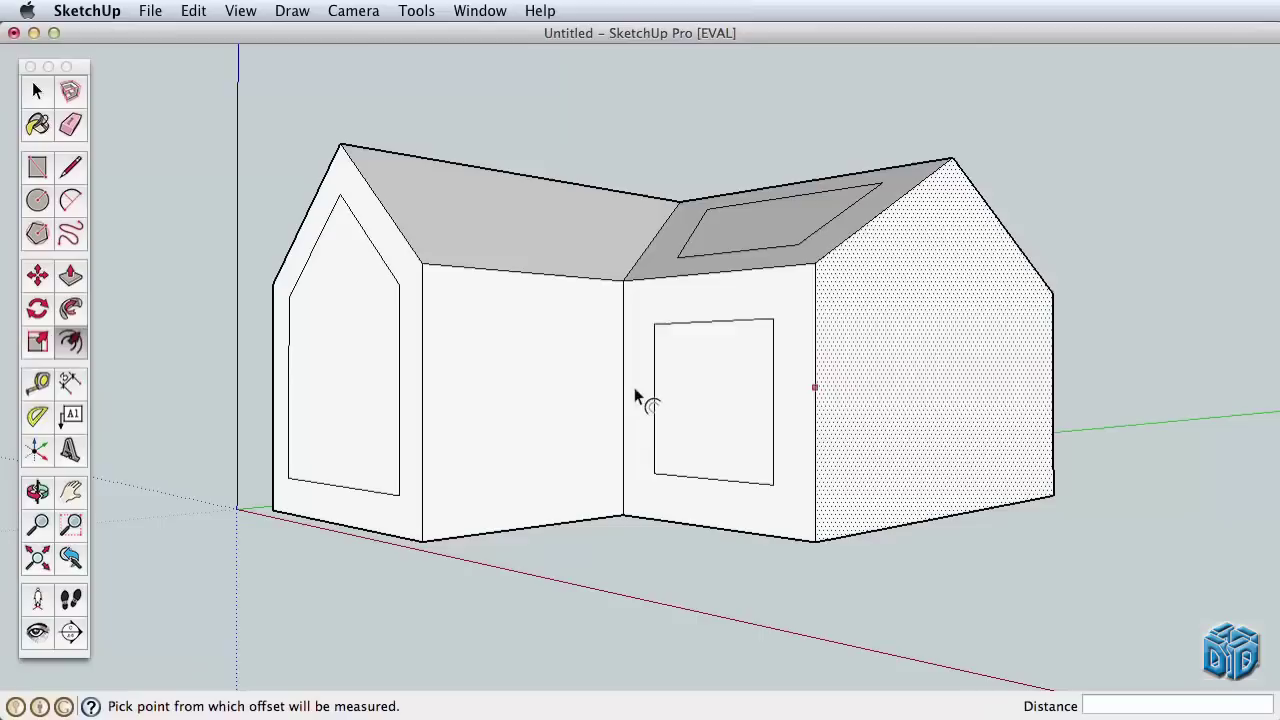
{"action": "left_click", "coordinate": [805, 405]}
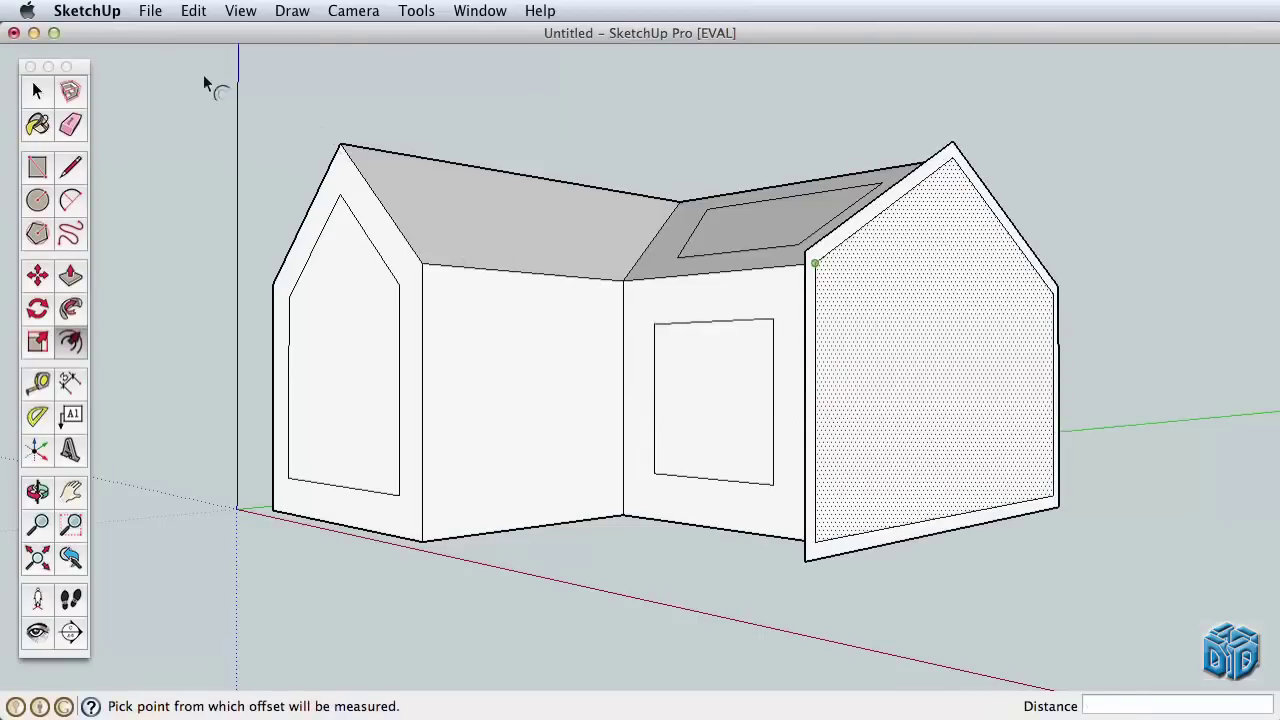
{"action": "left_click", "coordinate": [194, 12]}
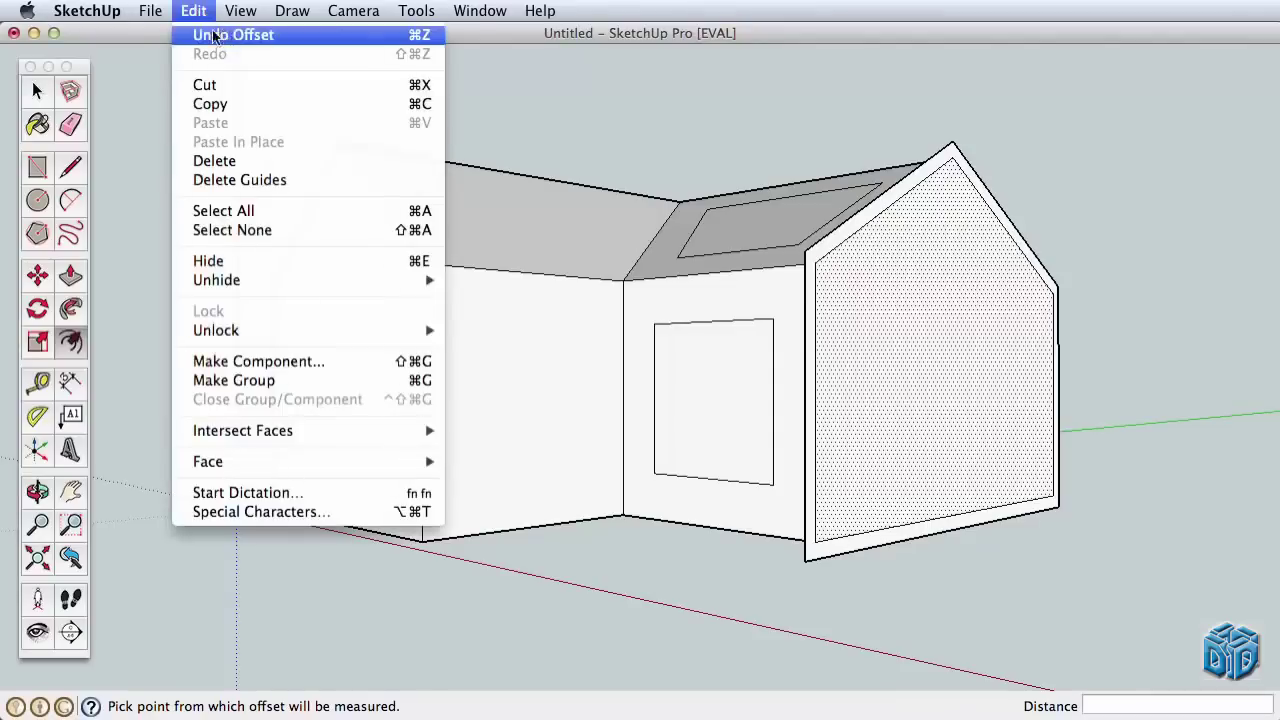
Undo the four offsets: right gable, roof slope, window and left gable
{"action": "left_click", "coordinate": [200, 31]}
{"action": "left_click", "coordinate": [194, 12]}
{"action": "left_click", "coordinate": [198, 33]}
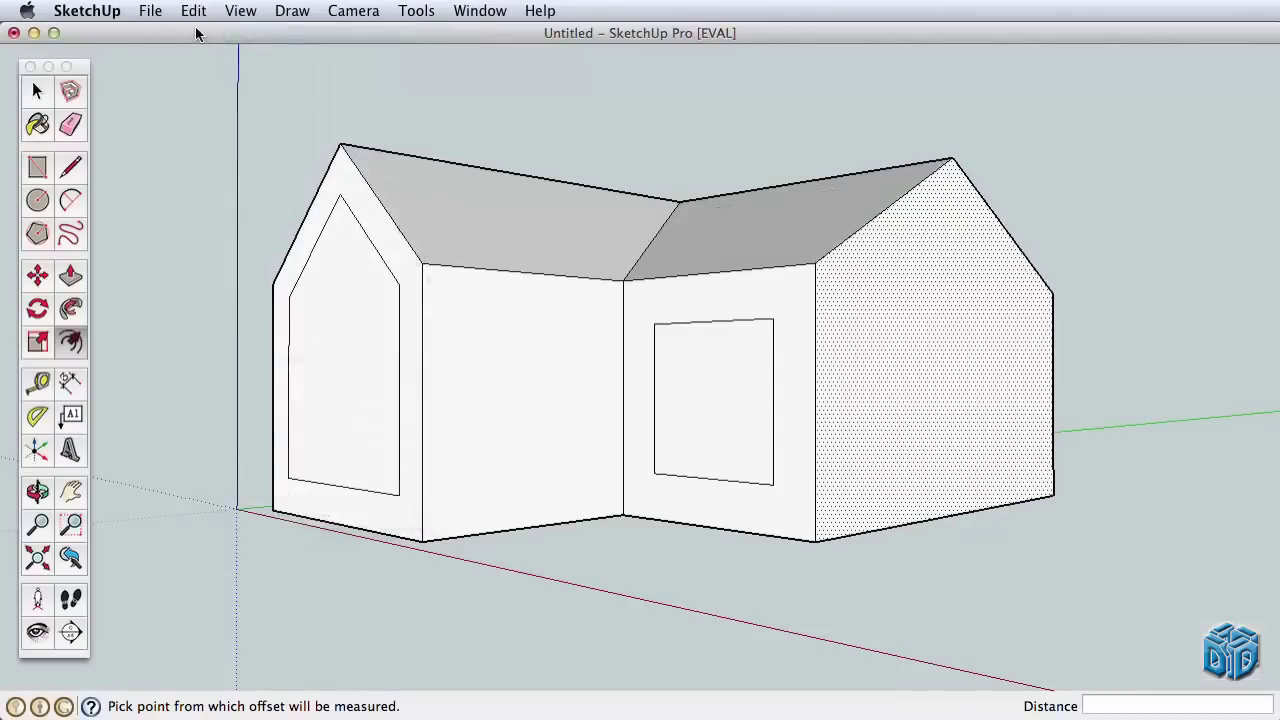
{"action": "left_click", "coordinate": [194, 12]}
{"action": "left_click", "coordinate": [200, 31]}
{"action": "left_click", "coordinate": [194, 12]}
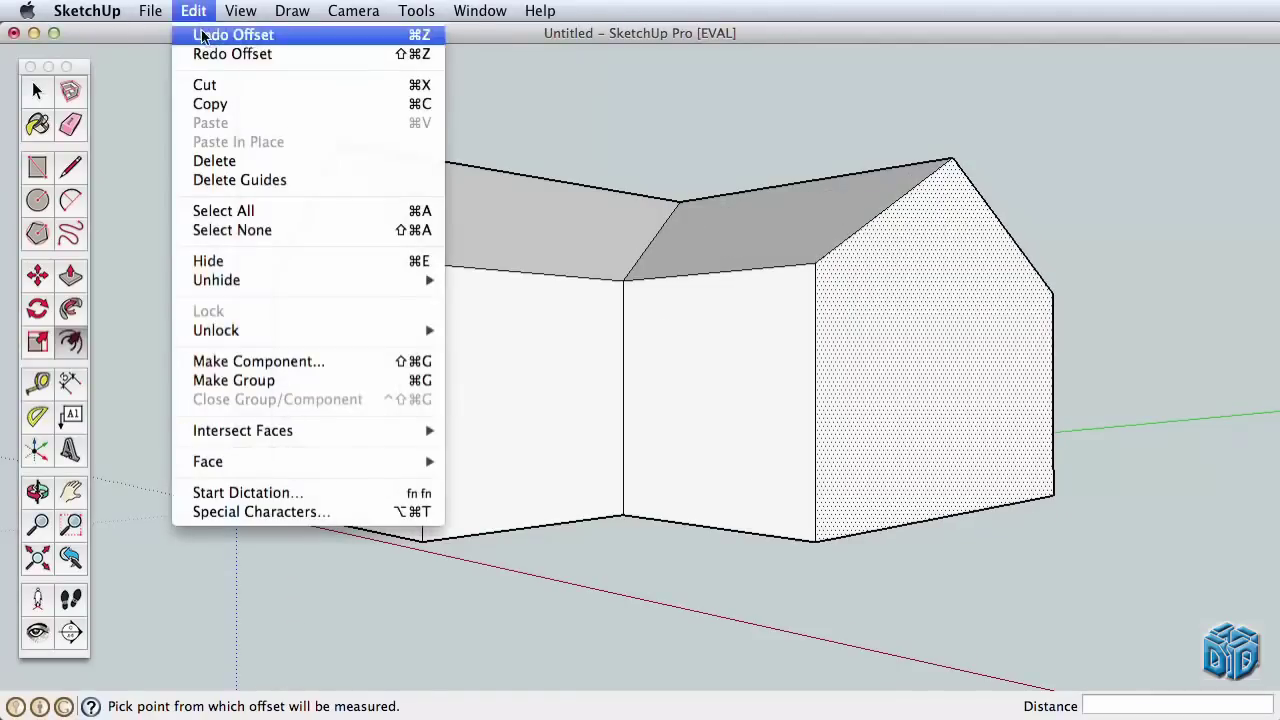
{"action": "left_click", "coordinate": [200, 31]}
Select the building's floor face and offset a 6" inset border from its edge
{"action": "middle_click_drag", "start_coordinate": [644, 492], "coordinate": [661, 233]}
{"action": "left_click", "coordinate": [37, 91]}
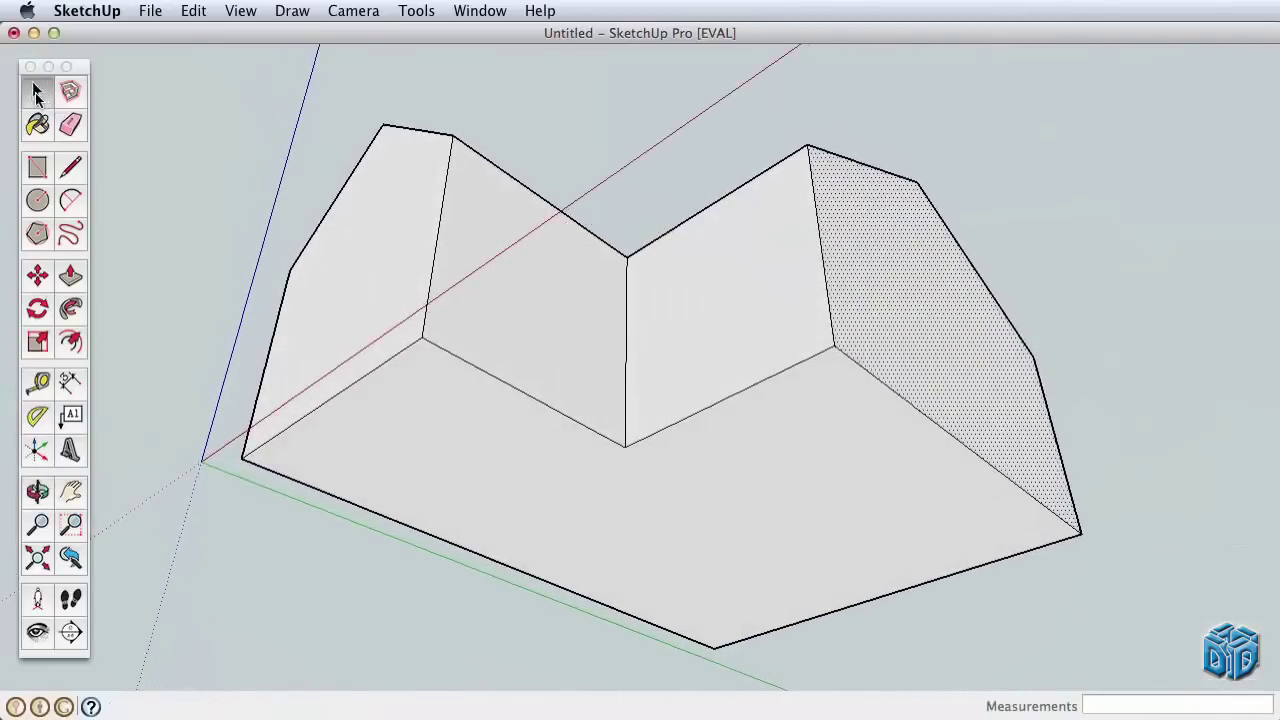
{"action": "left_click", "coordinate": [401, 415]}
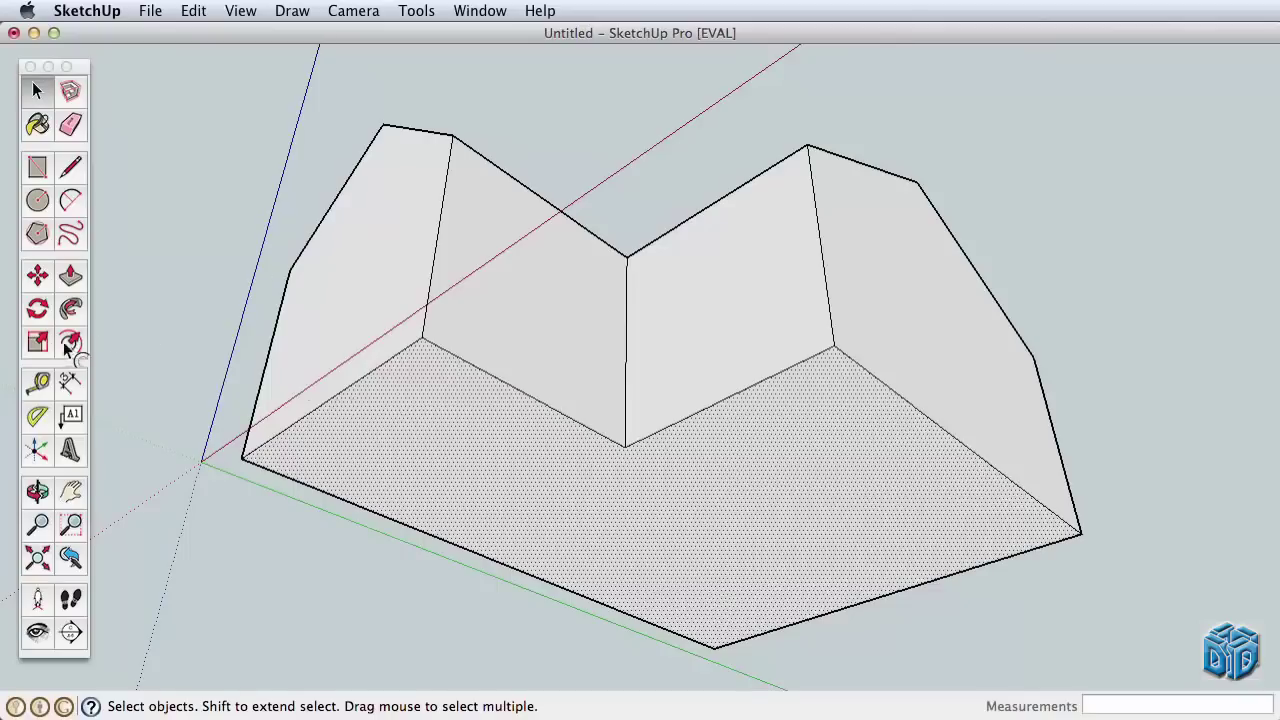
{"action": "left_click", "coordinate": [67, 342]}
{"action": "left_click", "coordinate": [360, 380]}
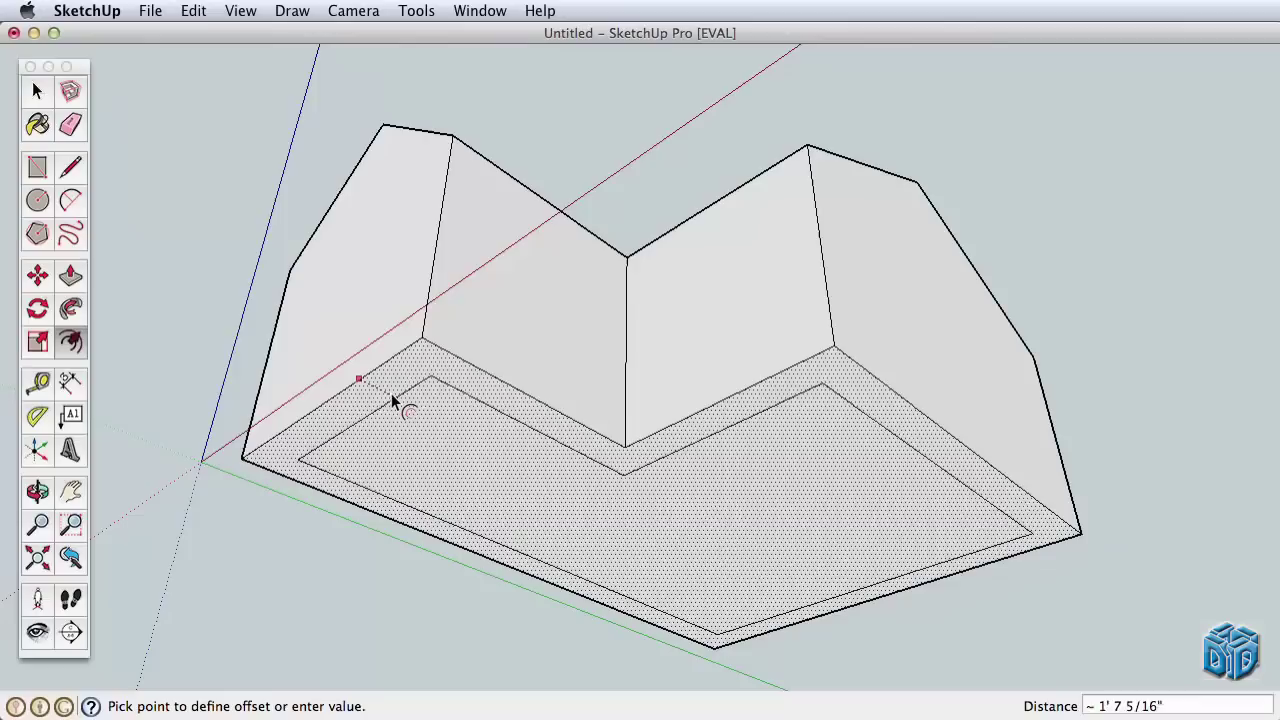
{"action": "type", "text": "6"}
{"action": "key", "text": "Return"}
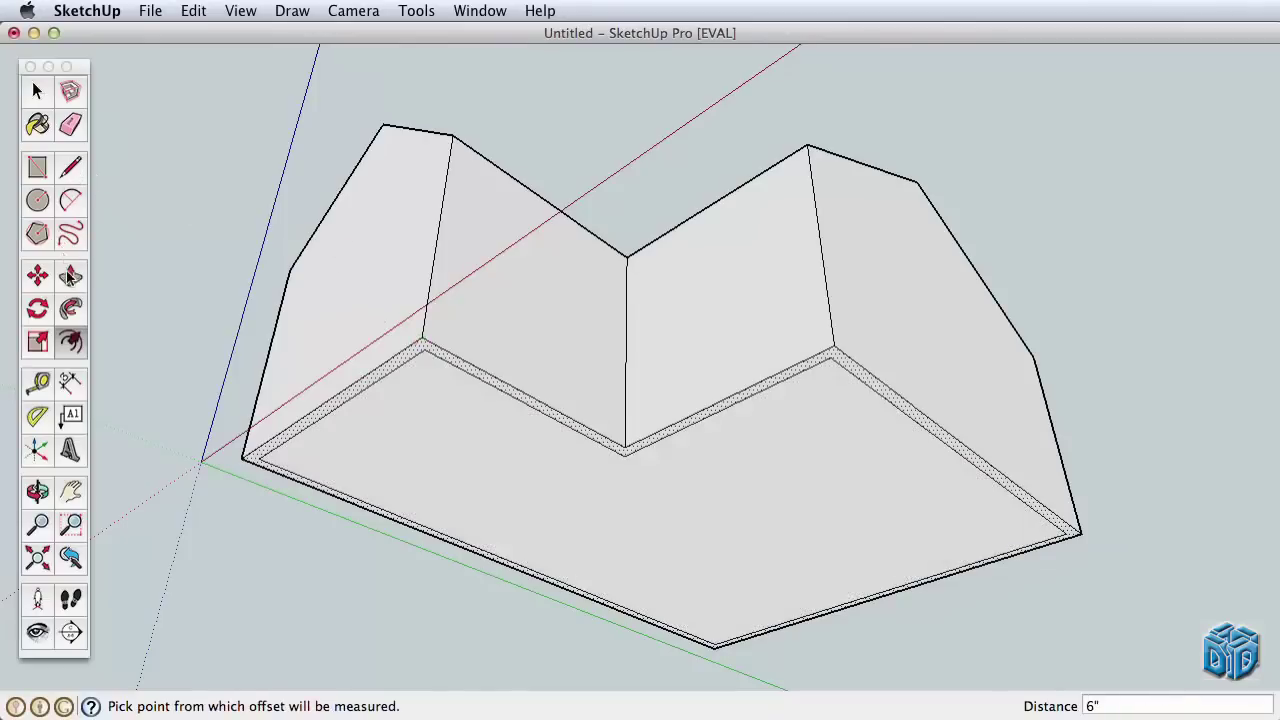
Push/pull the narrow border strip to form the 6" roof overhang
{"action": "left_click", "coordinate": [70, 277]}
{"action": "left_click", "coordinate": [420, 354]}
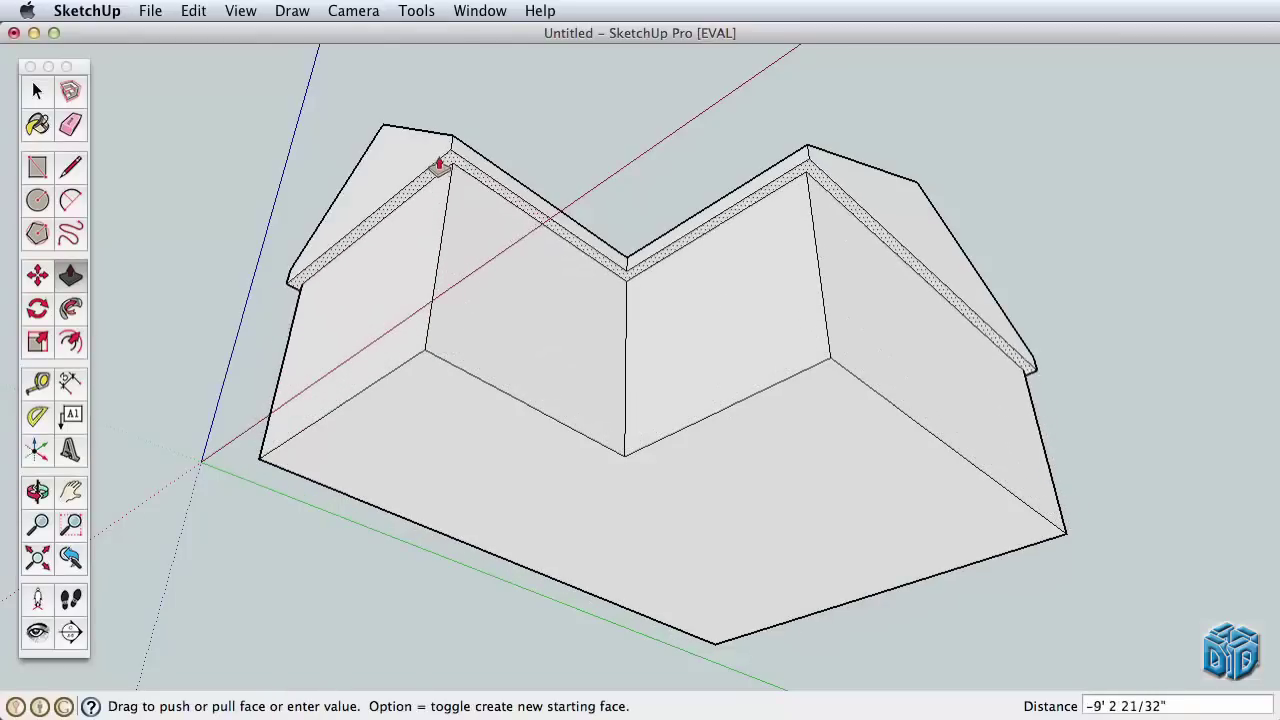
{"action": "left_click", "coordinate": [431, 165]}
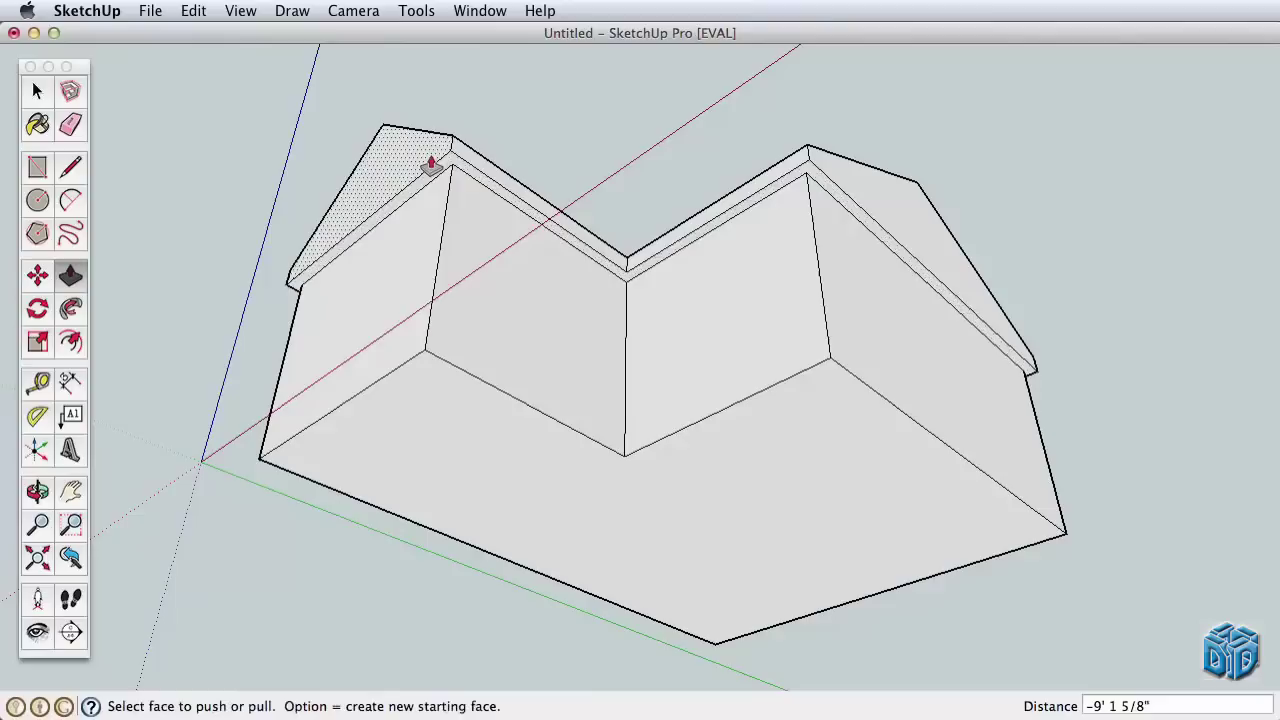
{"action": "middle_click_drag", "start_coordinate": [700, 330], "coordinate": [675, 625]}
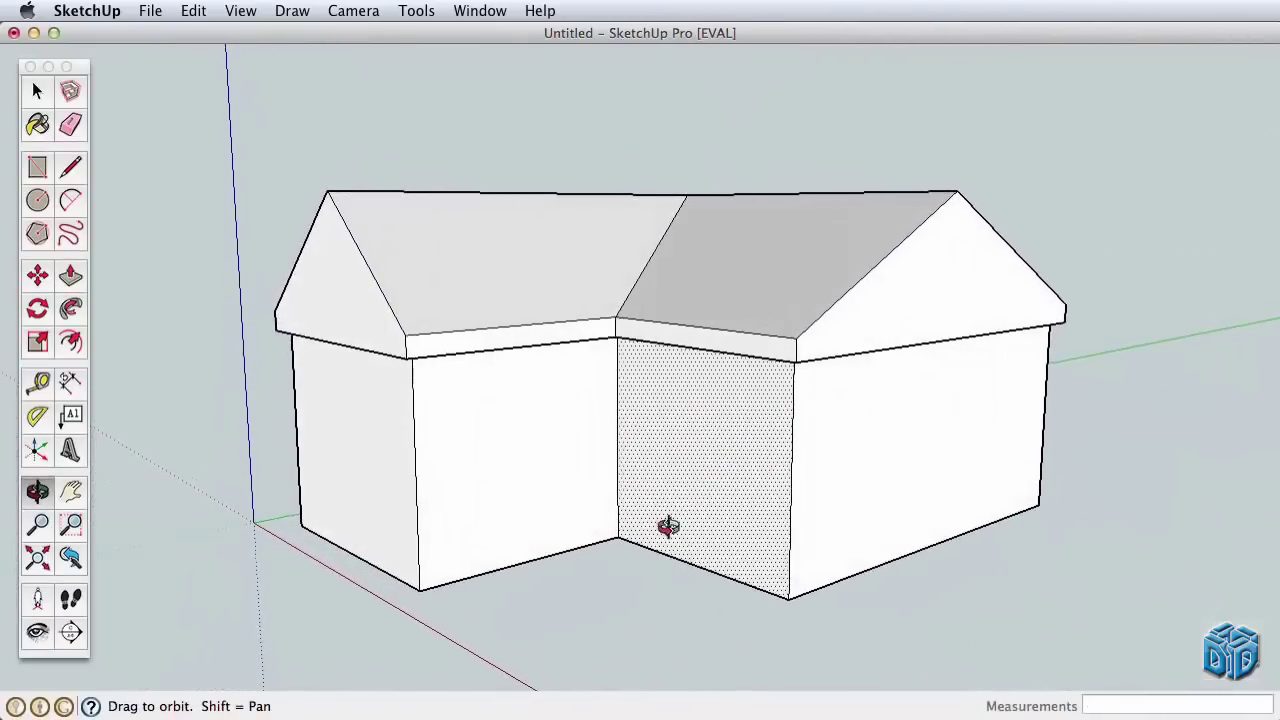
Draw a door rectangle up from the right wing's wall base and a window rectangle beside it
{"action": "left_click", "coordinate": [37, 169]}
{"action": "left_click", "coordinate": [851, 576]}
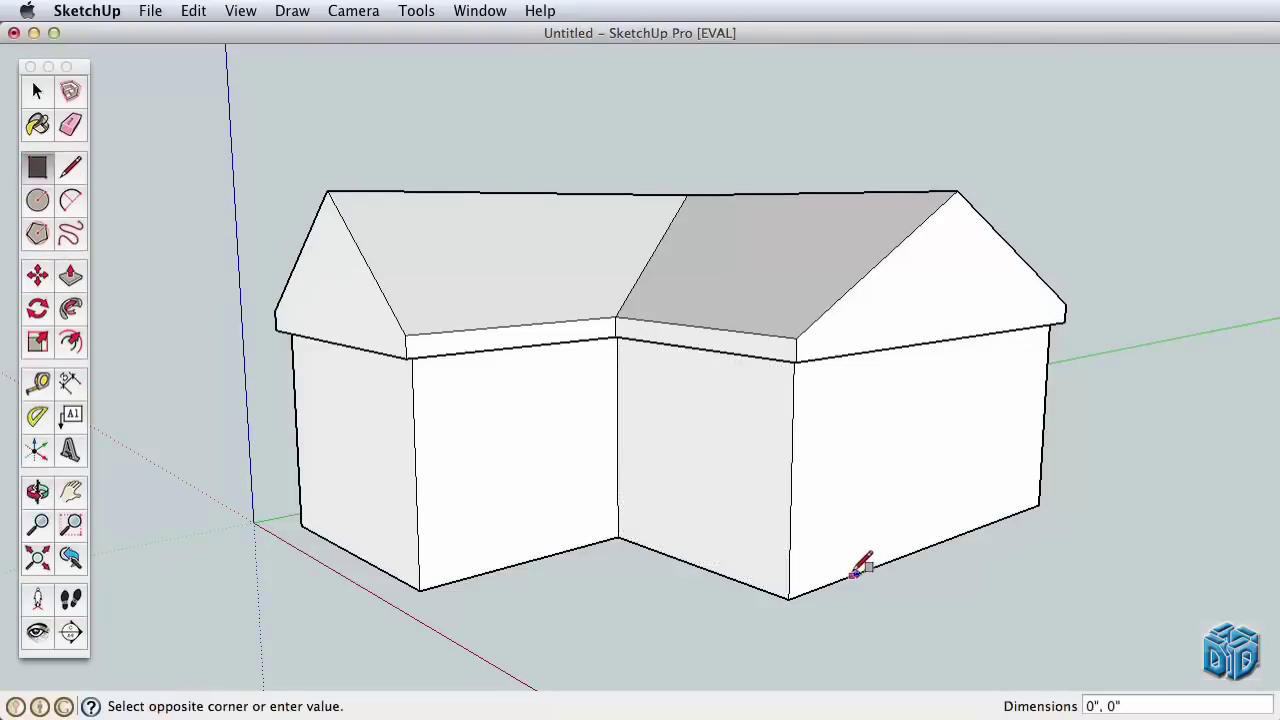
{"action": "left_click", "coordinate": [912, 395]}
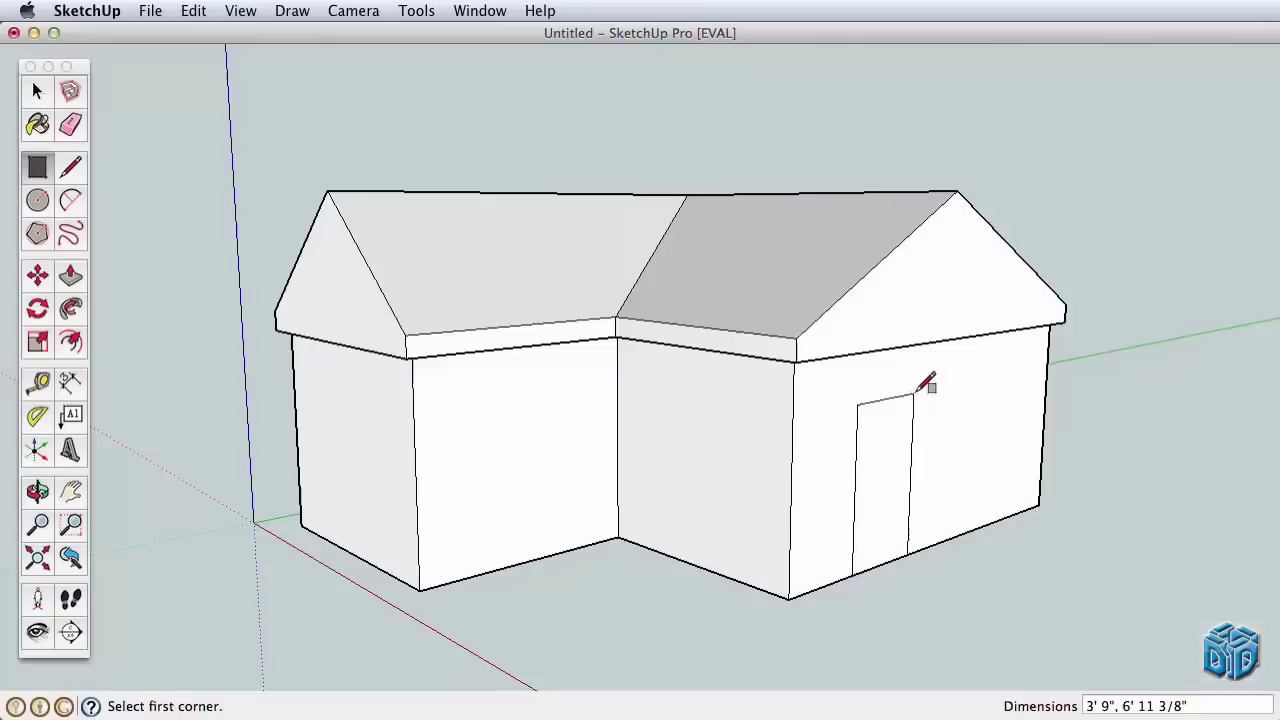
{"action": "left_click", "coordinate": [957, 381]}
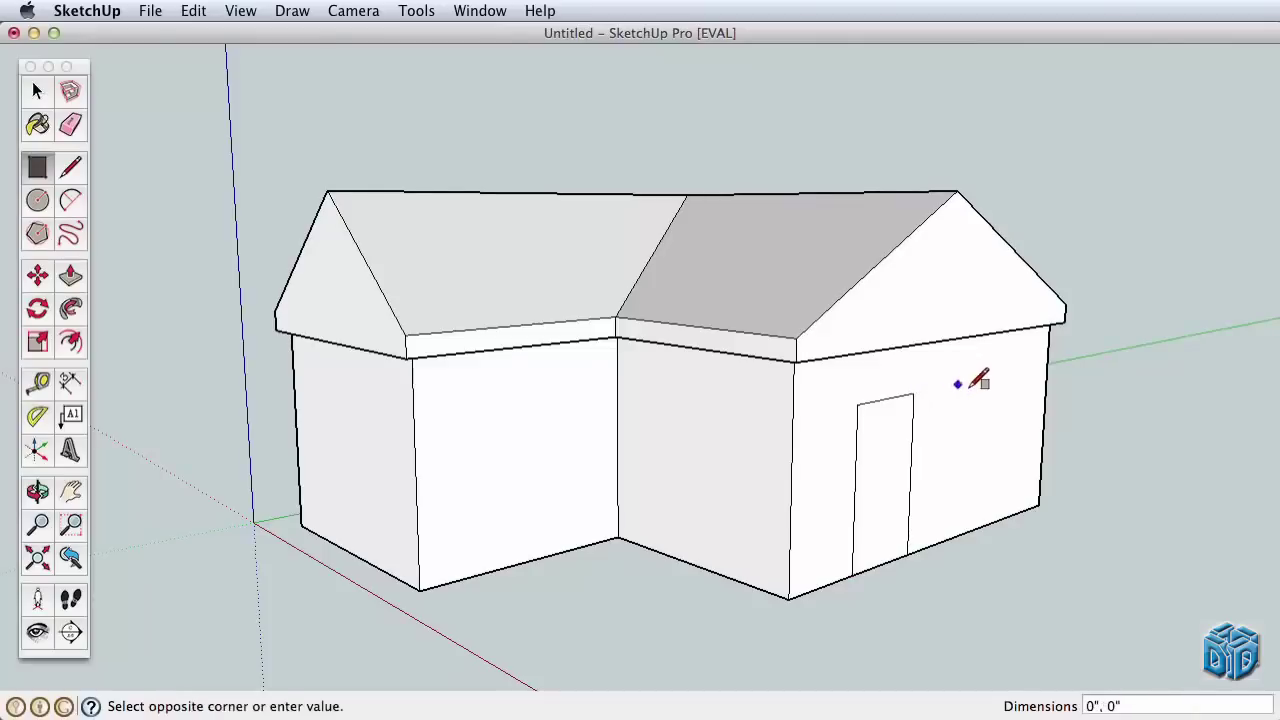
{"action": "left_click", "coordinate": [995, 452]}
{"action": "middle_click_drag", "start_coordinate": [945, 470], "coordinate": [779, 463], "text": "shift"}
{"action": "scroll", "coordinate": [766, 526], "scroll_direction": "up", "scroll_amount": 6}
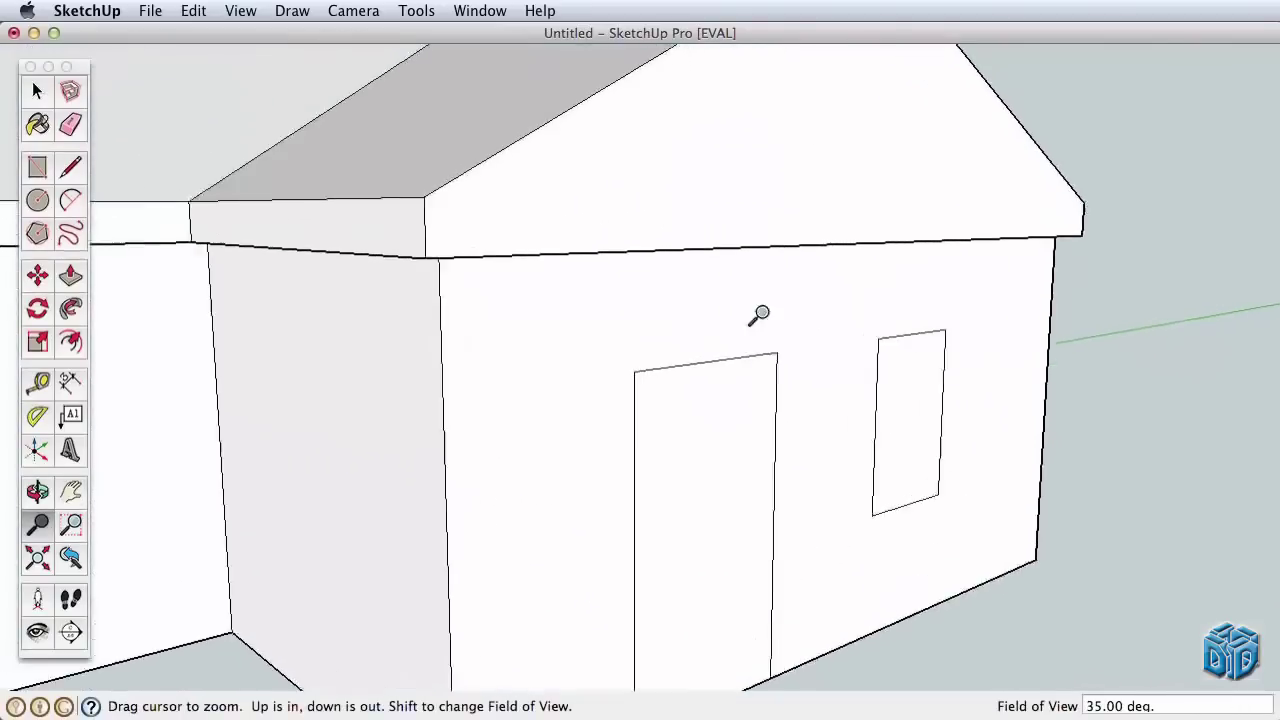
{"action": "middle_click_drag", "start_coordinate": [757, 314], "coordinate": [677, 203], "text": "shift"}
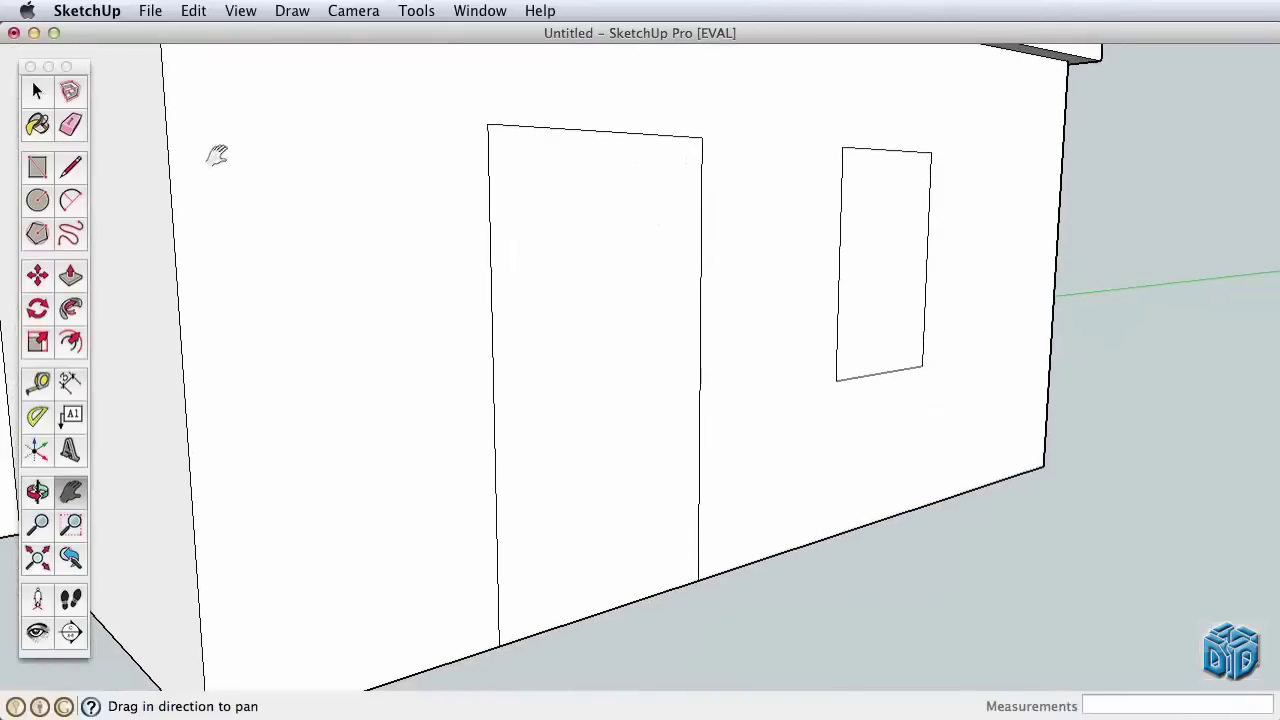
Offset the window face twice to create two nested frame outlines
{"action": "left_click", "coordinate": [70, 341]}
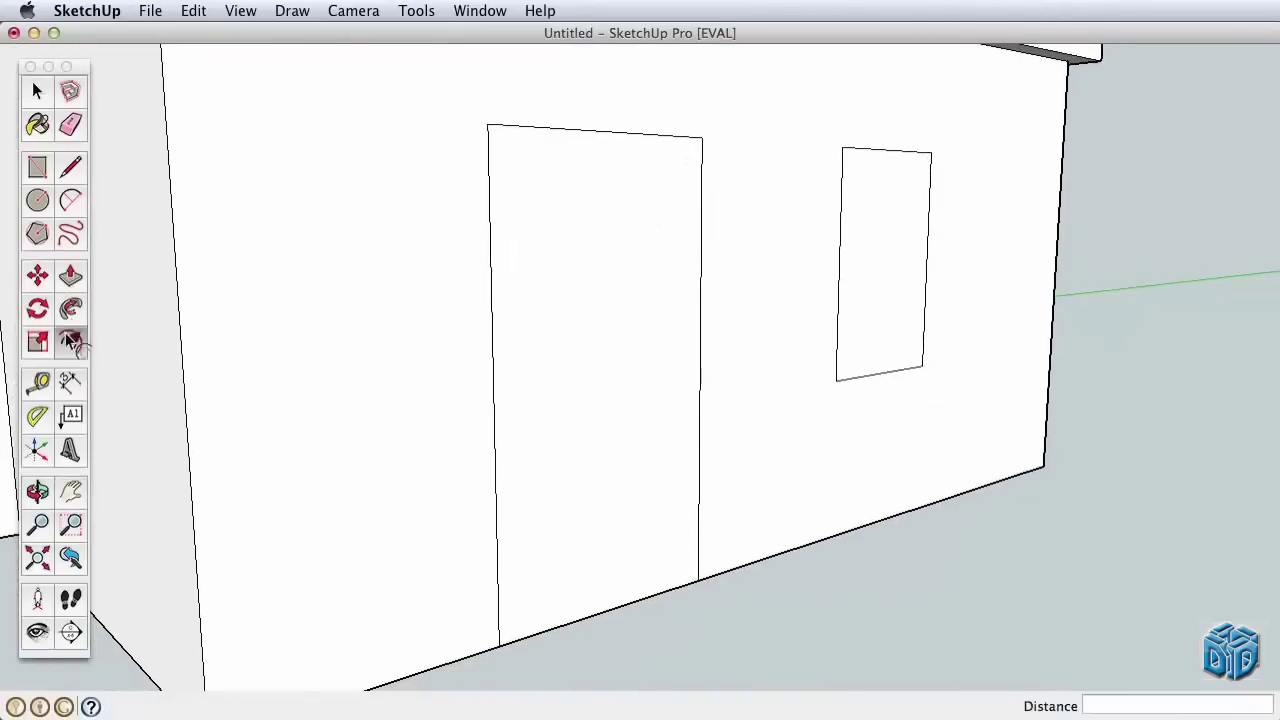
{"action": "left_click", "coordinate": [848, 285]}
{"action": "left_click", "coordinate": [826, 297]}
{"action": "left_click", "coordinate": [843, 294]}
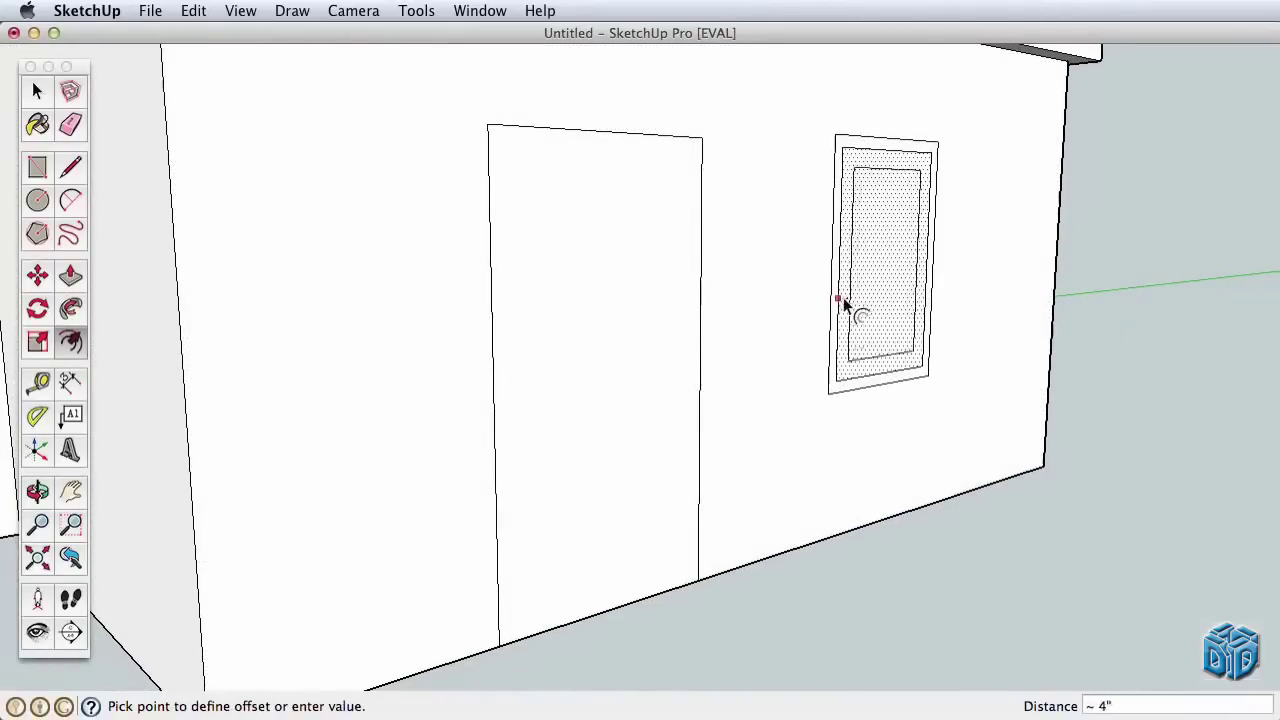
{"action": "left_click", "coordinate": [838, 297]}
Push the inner pane into the wall and set the depths of both frame rings
{"action": "key", "text": "p"}
{"action": "left_click", "coordinate": [886, 337]}
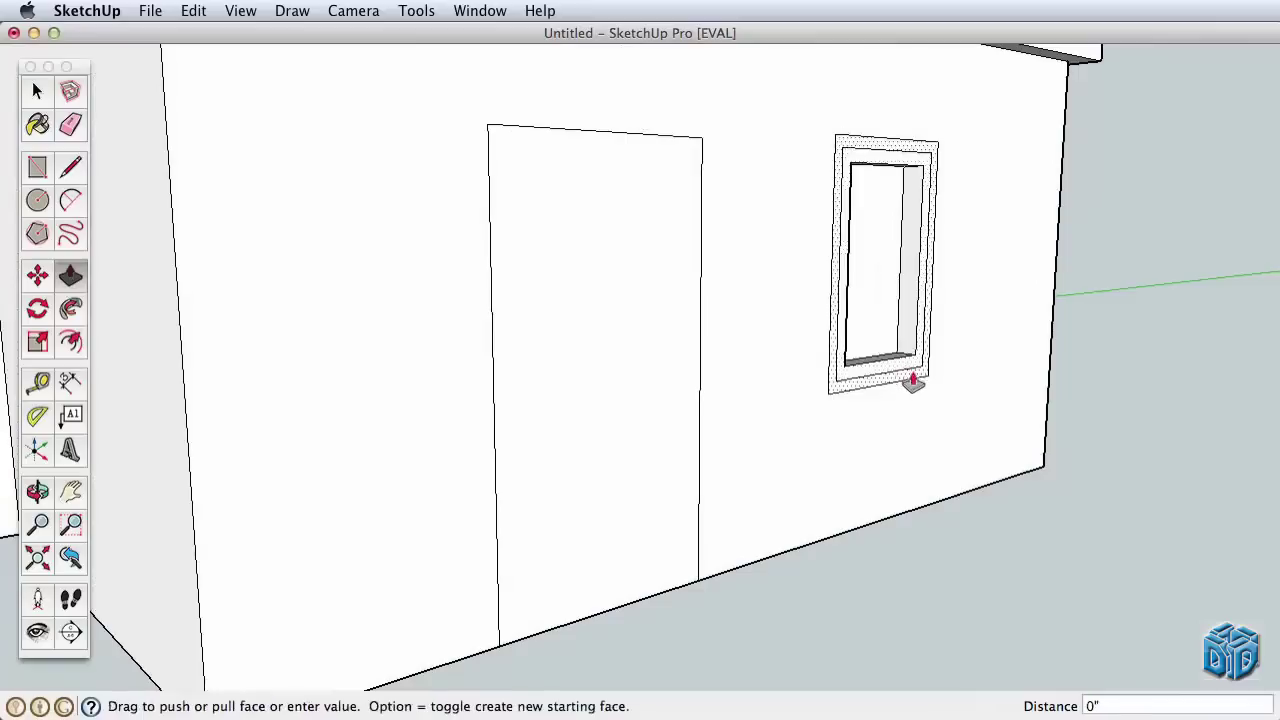
{"action": "left_click", "coordinate": [918, 372]}
{"action": "left_click", "coordinate": [916, 370]}
{"action": "left_click", "coordinate": [905, 364]}
{"action": "left_click", "coordinate": [908, 379]}
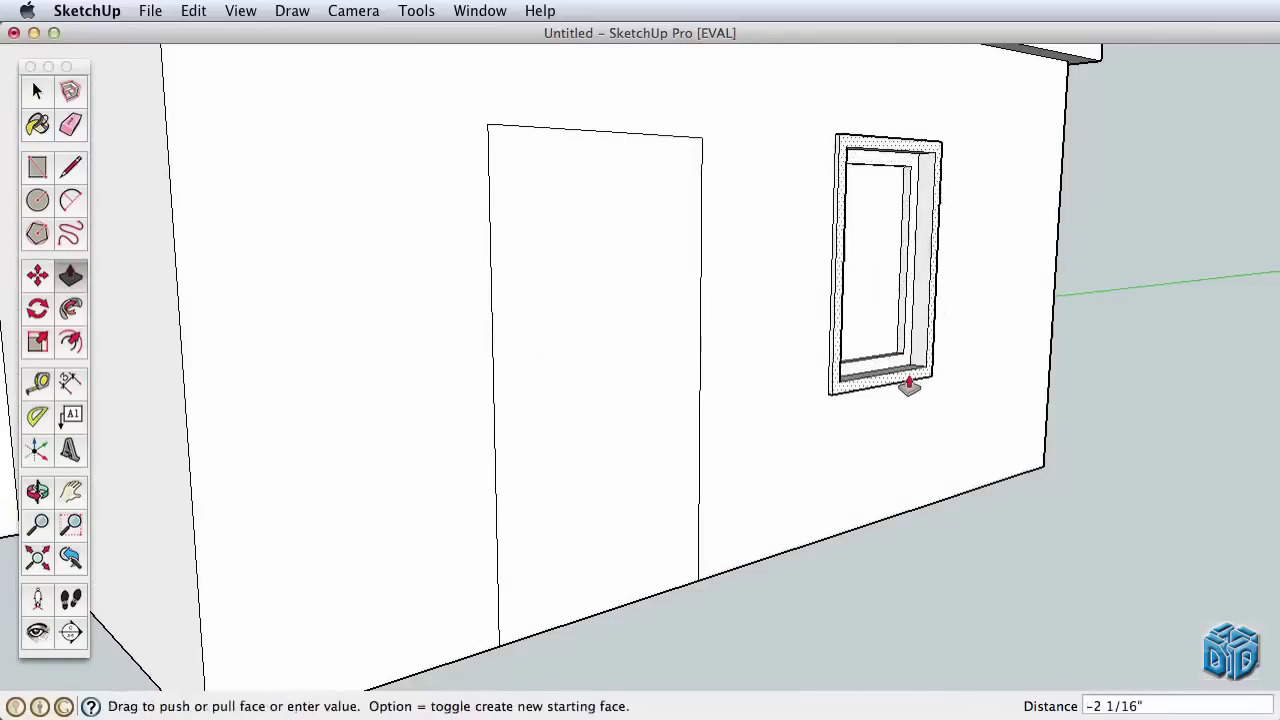
{"action": "left_click", "coordinate": [911, 388]}
{"action": "left_click", "coordinate": [70, 341]}
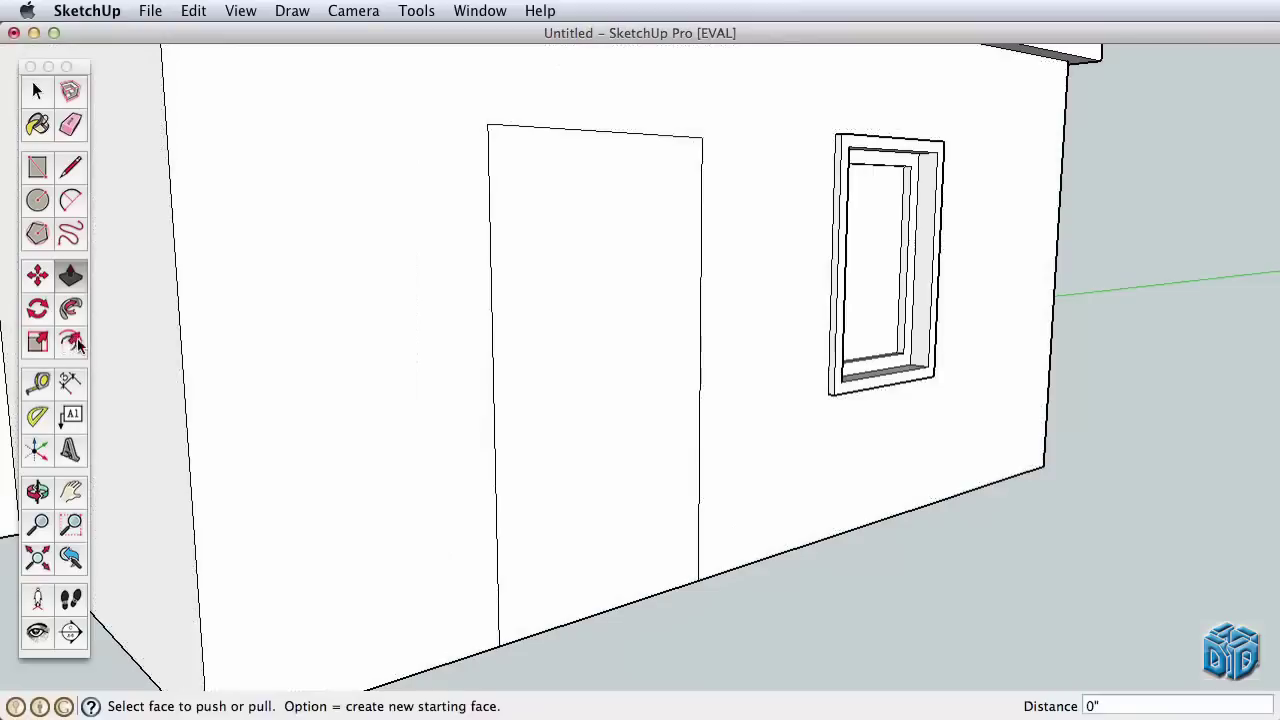
Try an inward and then an outward offset of the whole door outline, undoing both
{"action": "left_click", "coordinate": [489, 414]}
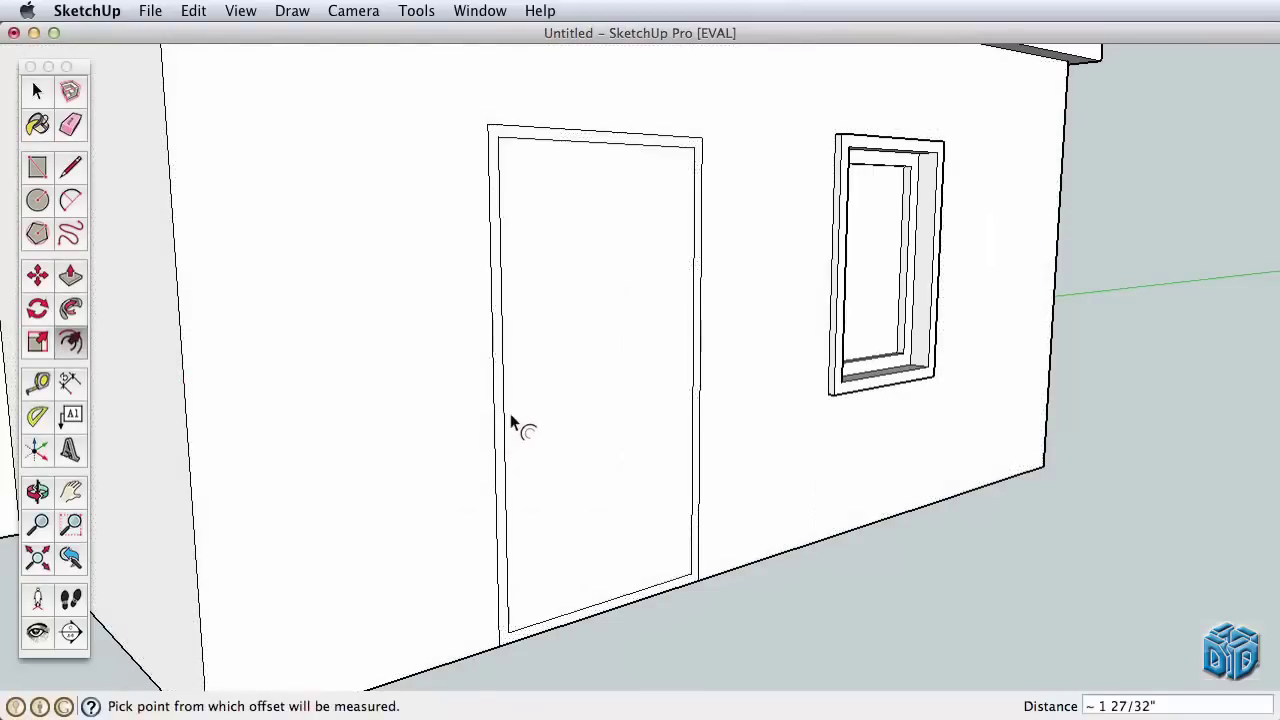
{"action": "key", "text": "super+z"}
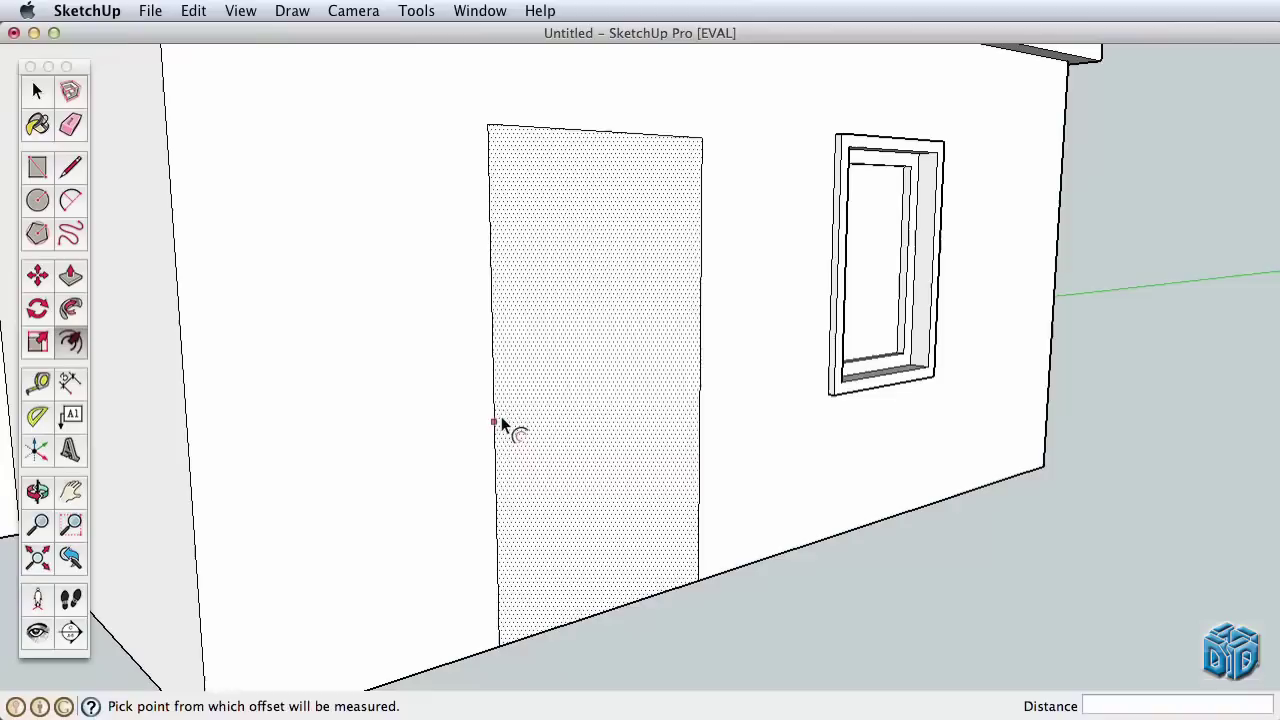
{"action": "left_click", "coordinate": [502, 424]}
{"action": "left_click", "coordinate": [460, 438]}
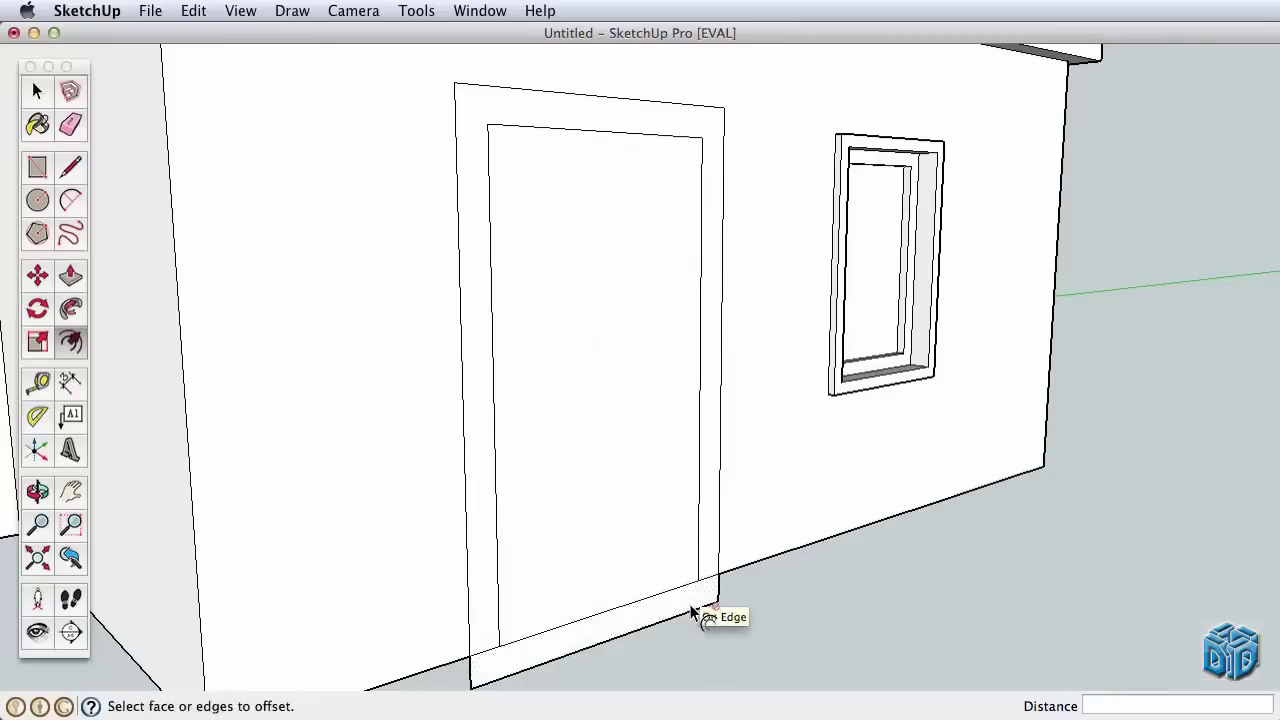
{"action": "left_click", "coordinate": [193, 11]}
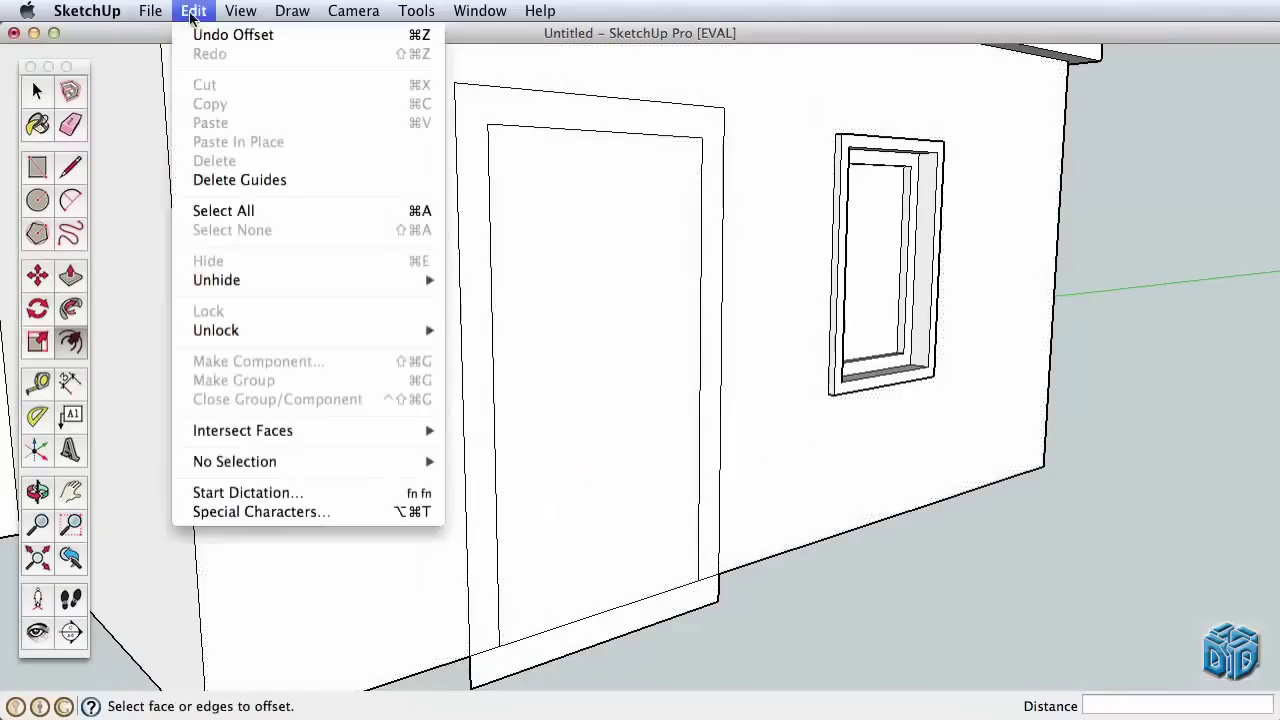
{"action": "left_click", "coordinate": [213, 35]}
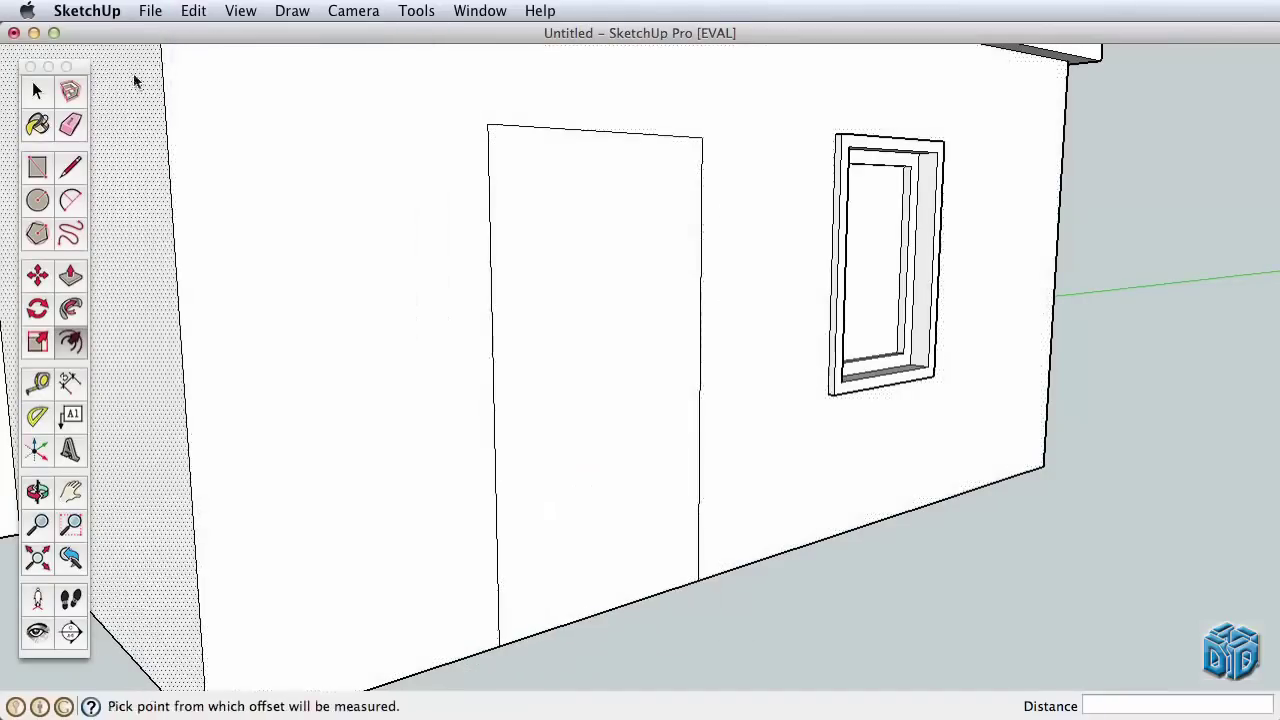
Select the door's left, top and right edges and offset them outward about 3 9/16"
{"action": "left_click", "coordinate": [38, 92]}
{"action": "left_click", "coordinate": [491, 272]}
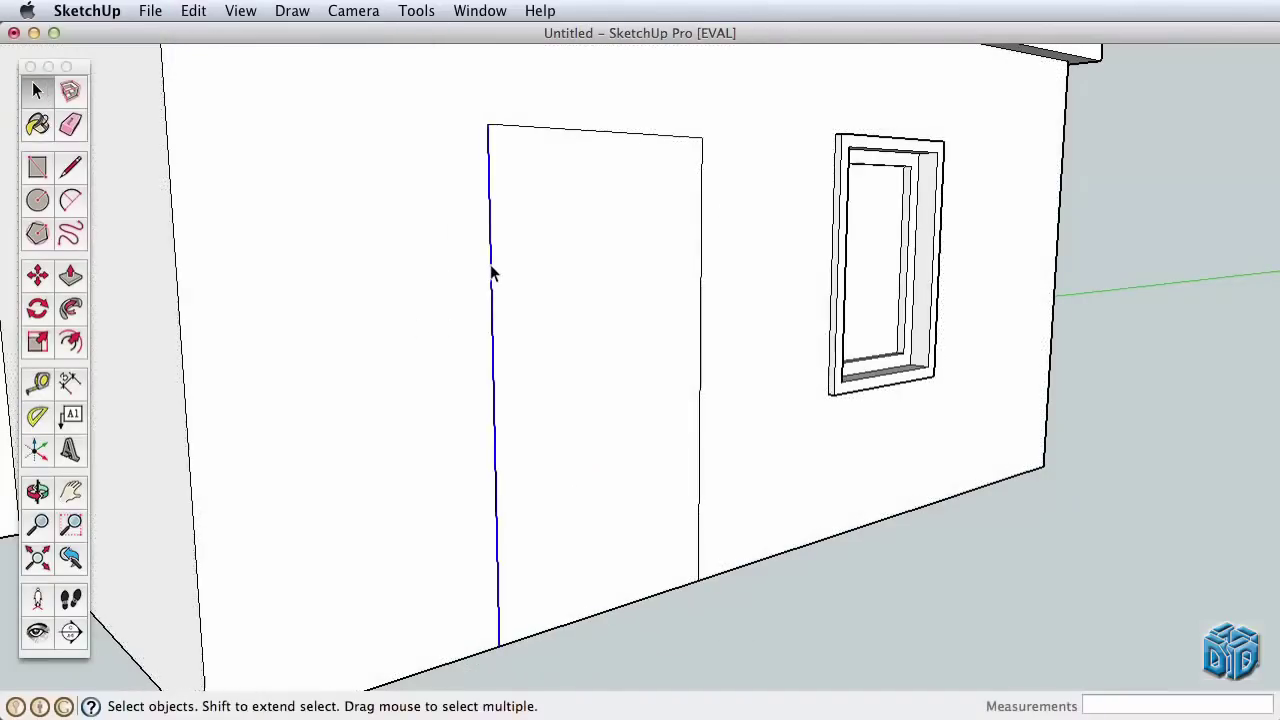
{"action": "left_click", "coordinate": [543, 127], "text": "shift"}
{"action": "left_click", "coordinate": [702, 212], "text": "shift"}
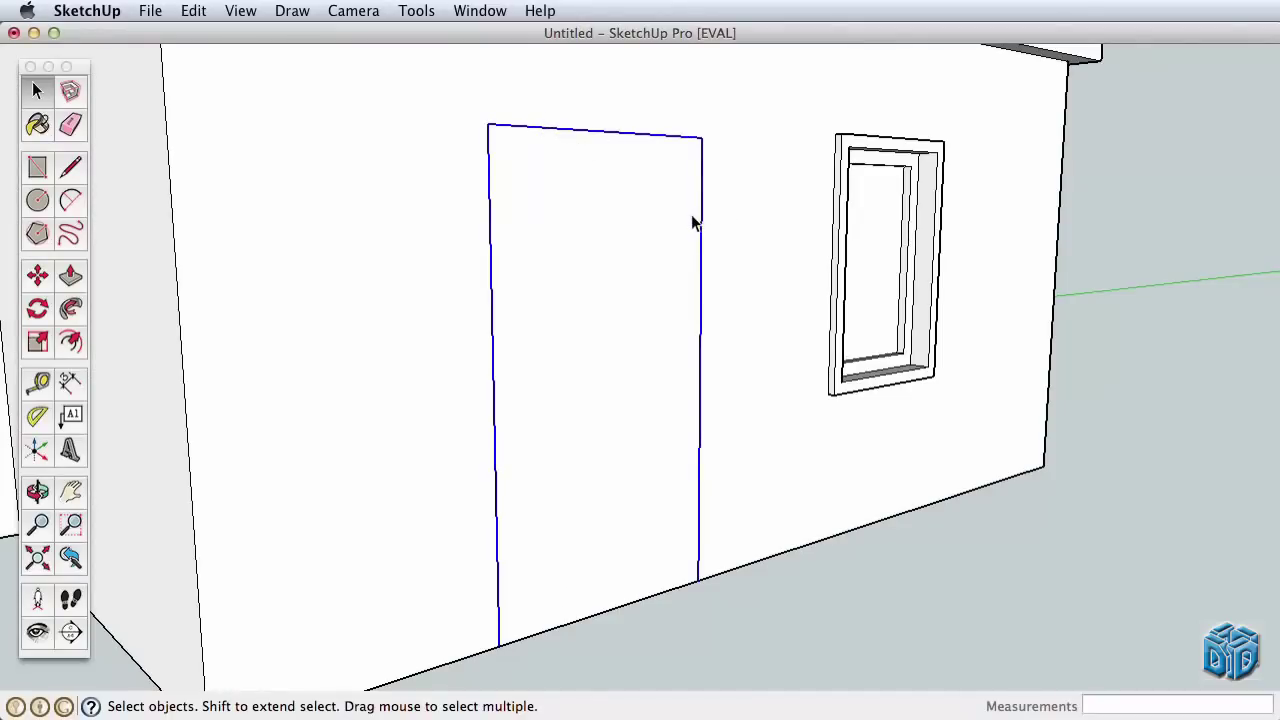
{"action": "left_click", "coordinate": [70, 342]}
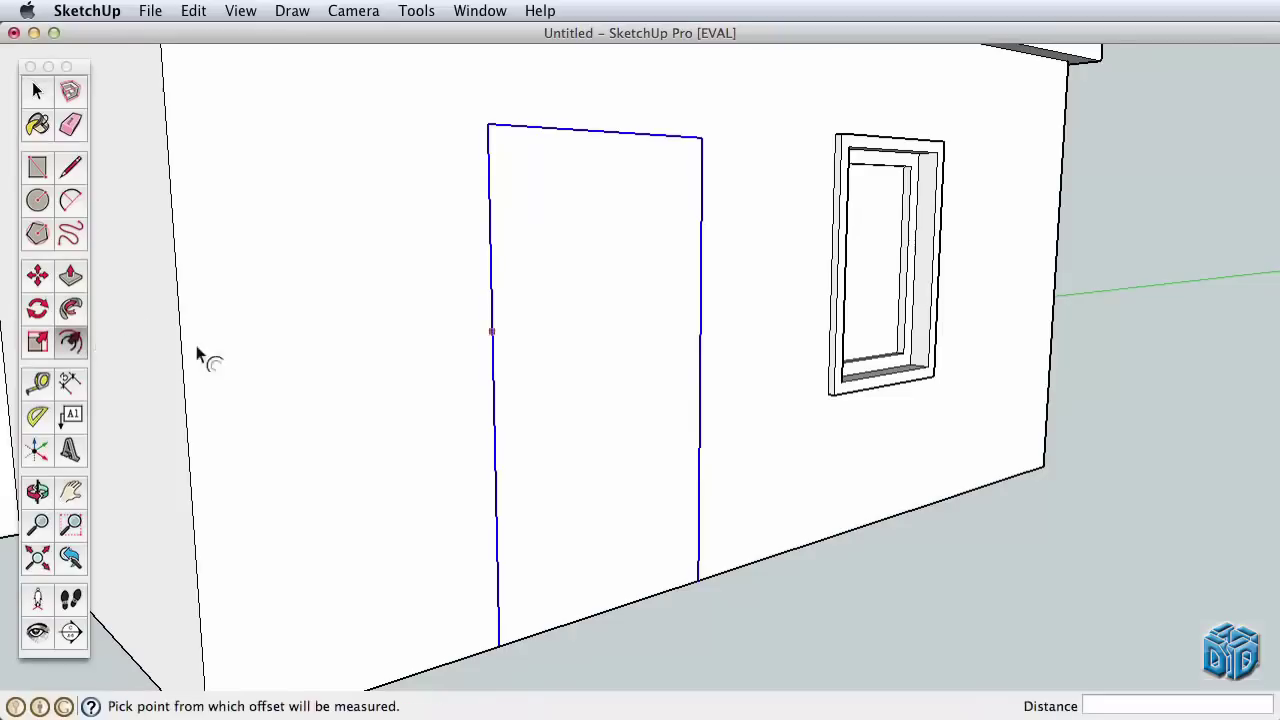
{"action": "left_click", "coordinate": [479, 409]}
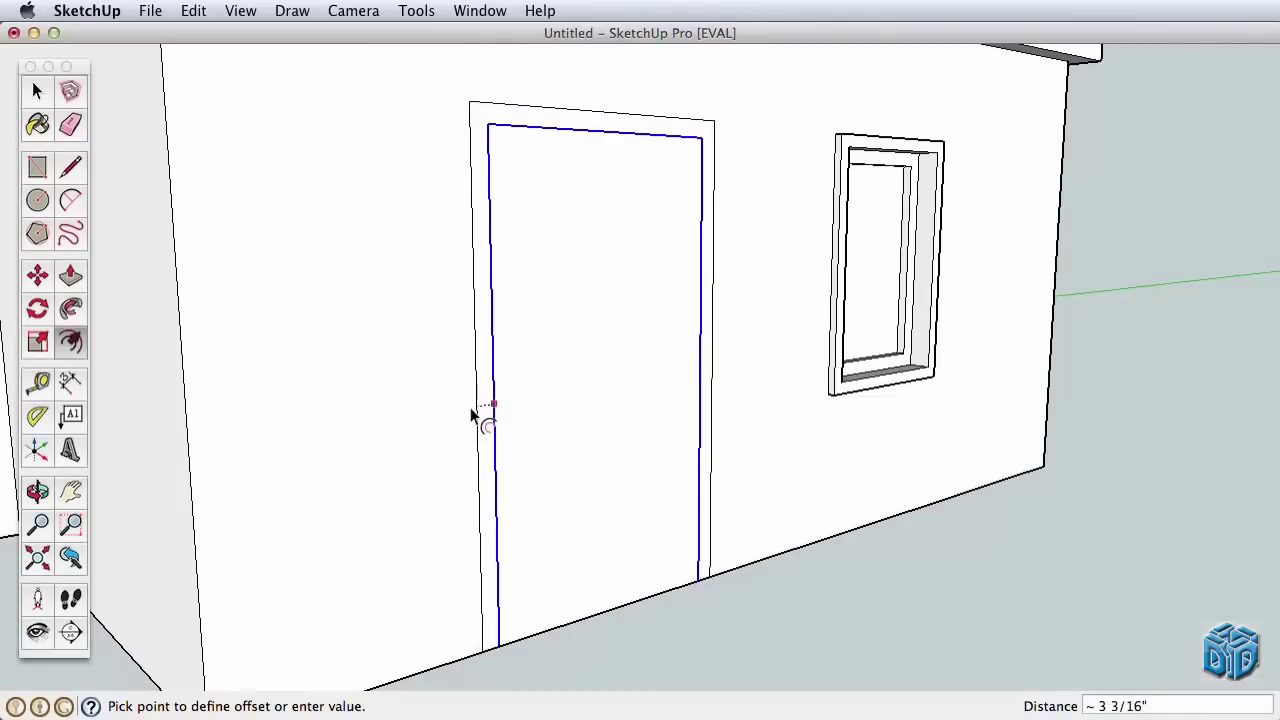
{"action": "left_click", "coordinate": [469, 408]}
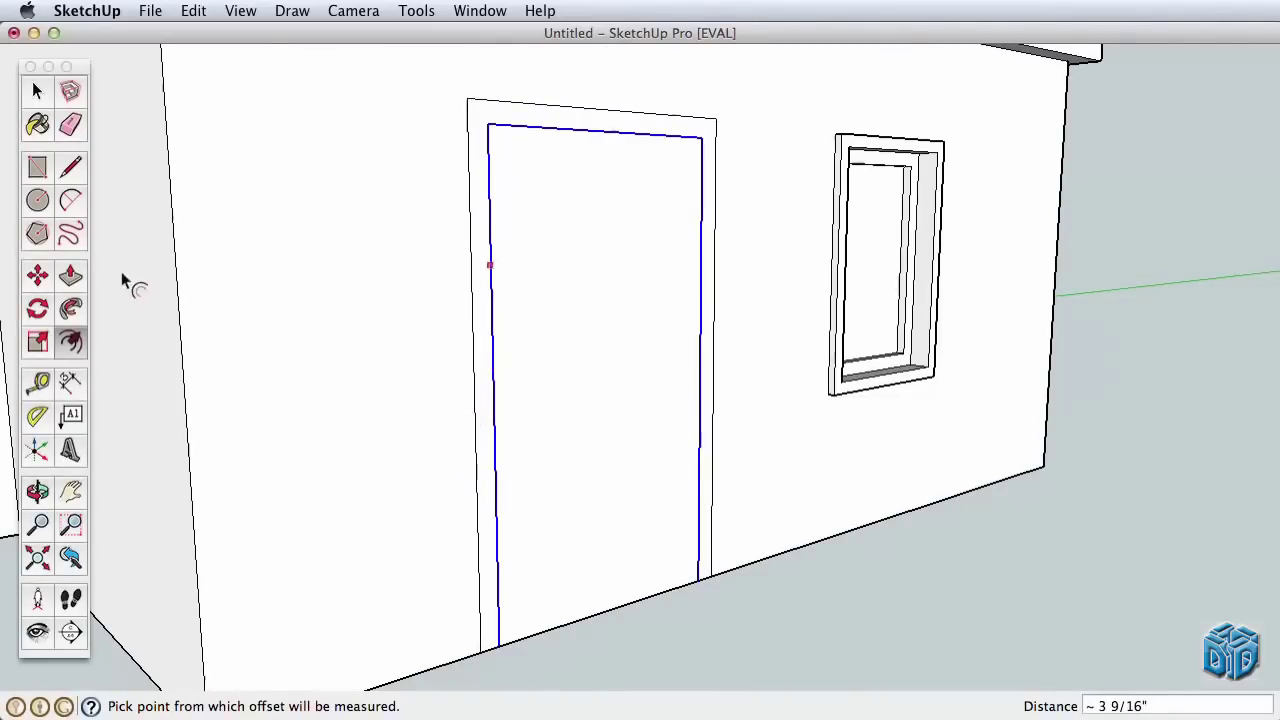
Recess the door face -3 inches and pull the surrounding trim strip out about 2 inches
{"action": "left_click", "coordinate": [70, 276]}
{"action": "left_click", "coordinate": [628, 533]}
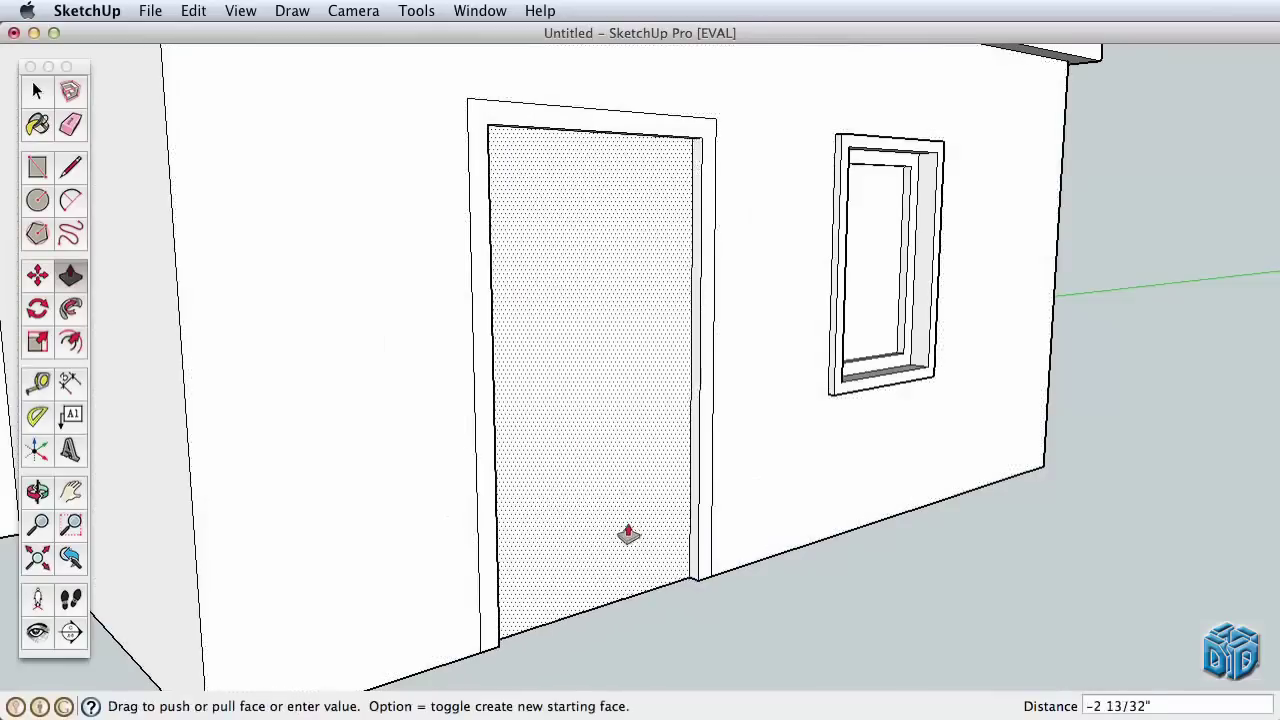
{"action": "type", "text": "-3"}
{"action": "key", "text": "Return"}
{"action": "left_click", "coordinate": [706, 582]}
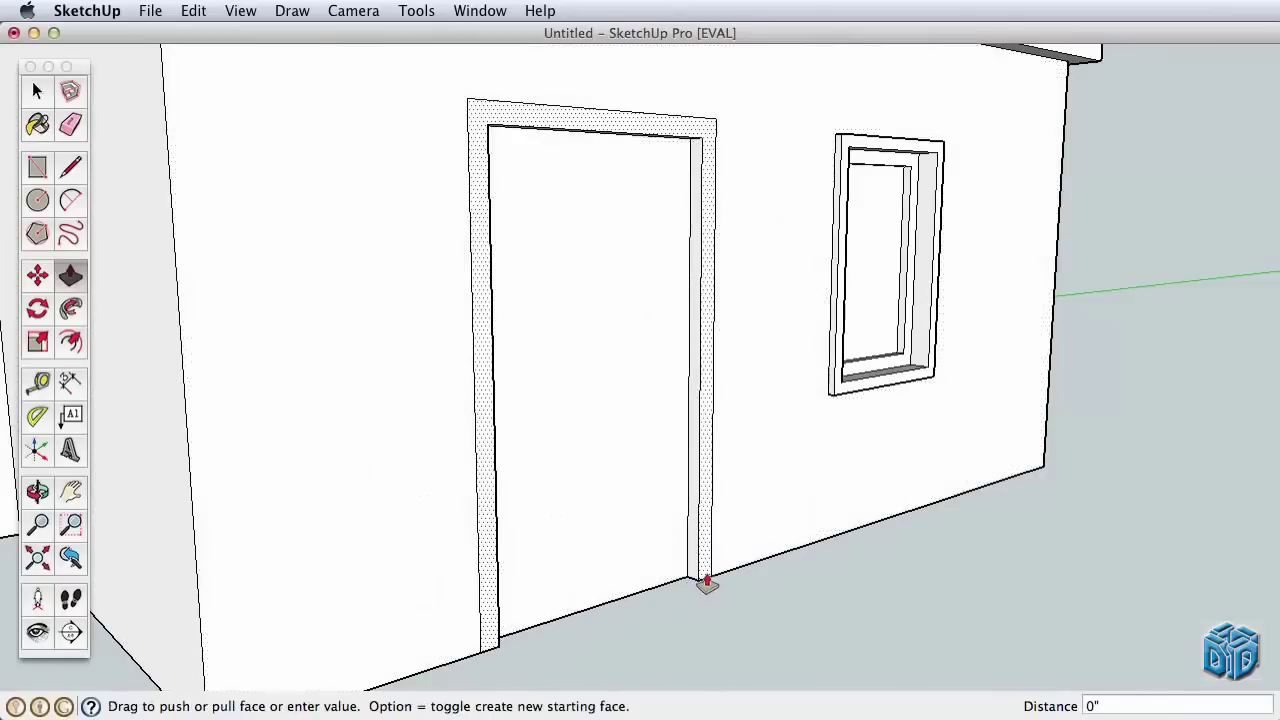
{"action": "left_click", "coordinate": [710, 575]}
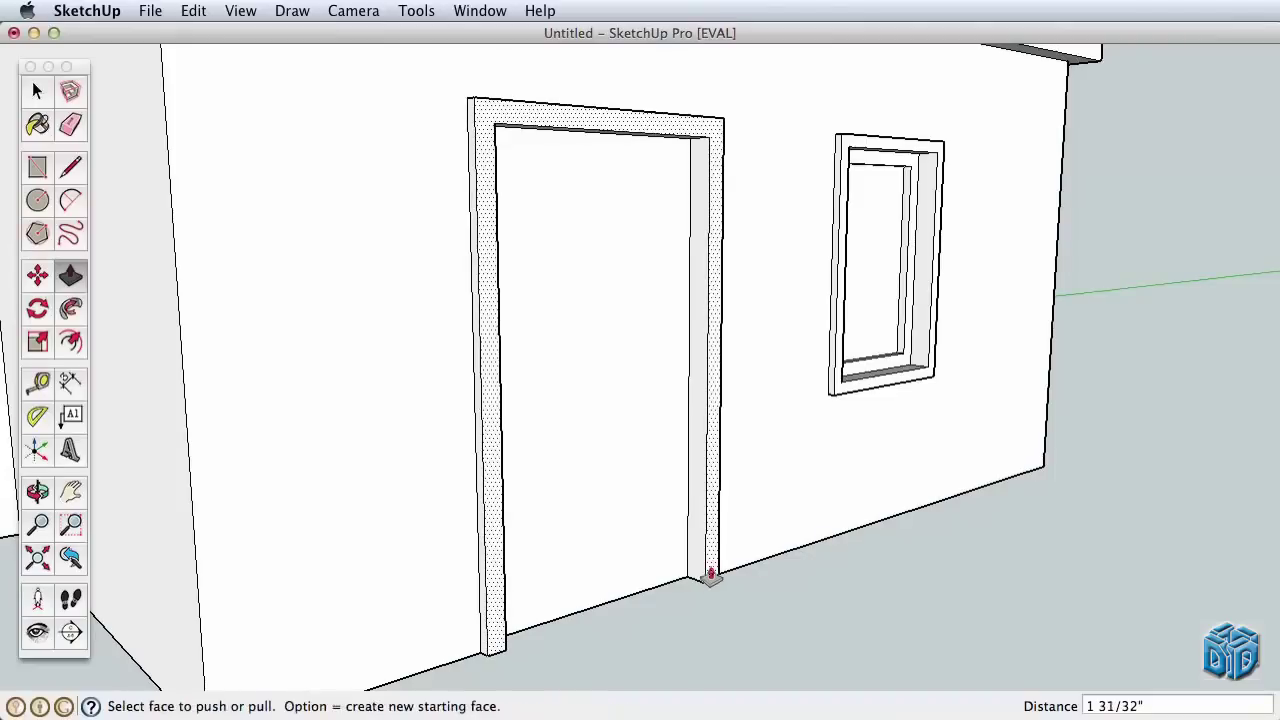
Zoom in on the bottom of the door trim and draw a line across its side face
{"action": "left_click", "coordinate": [523, 549]}
{"action": "scroll", "coordinate": [543, 500], "scroll_direction": "up", "scroll_amount": 5}
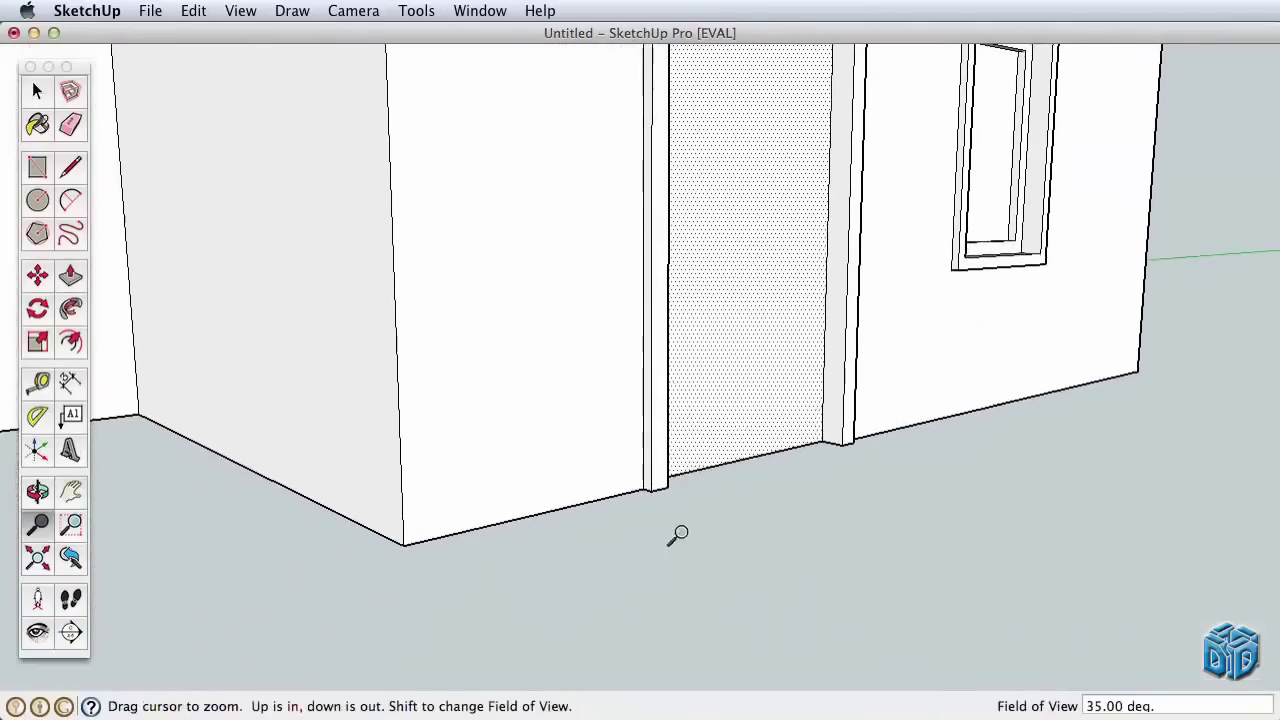
{"action": "left_click_drag", "start_coordinate": [678, 535], "coordinate": [671, 357]}
{"action": "key", "text": "h"}
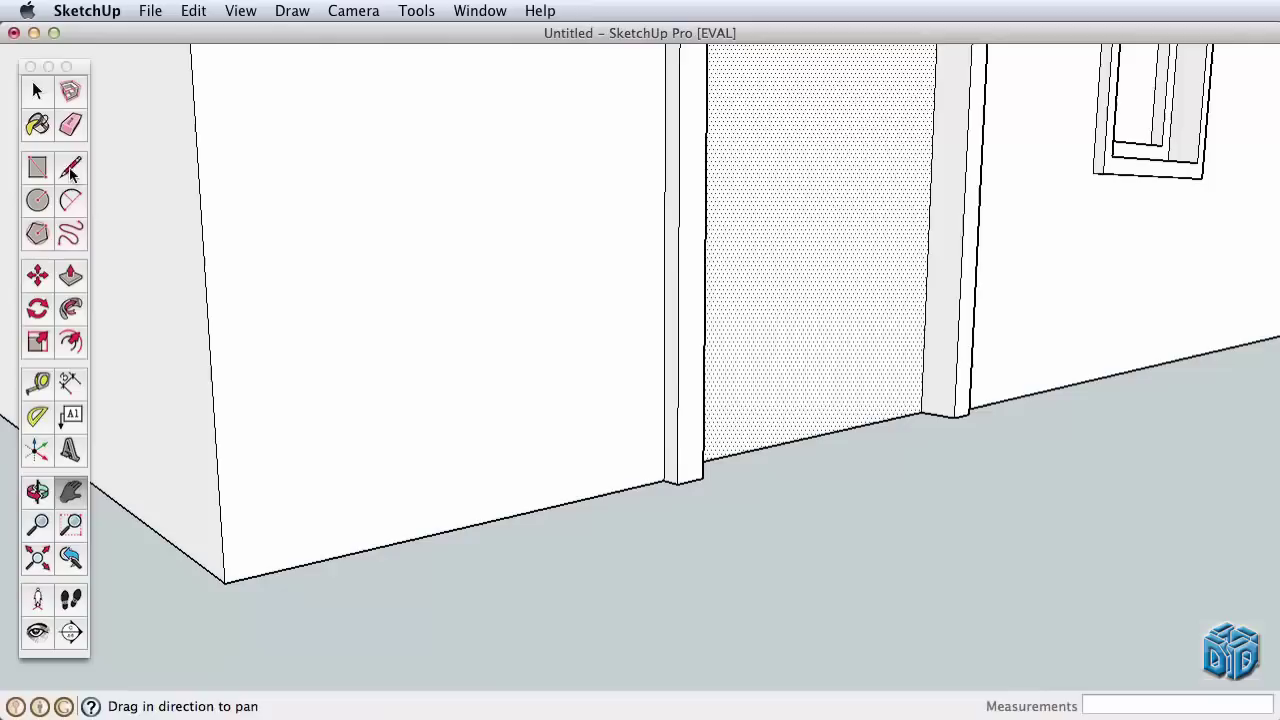
{"action": "left_click", "coordinate": [70, 170]}
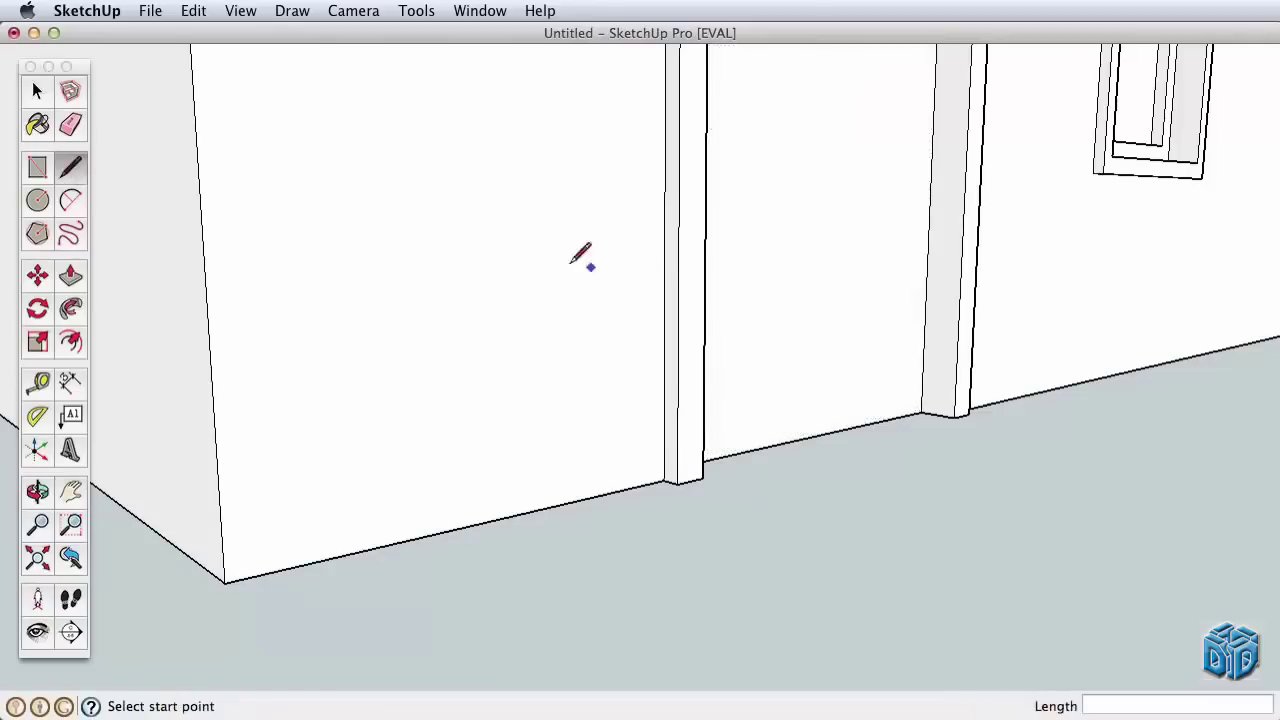
{"action": "left_click", "coordinate": [678, 326]}
Extrude the trim's lower side along the wall, then push that block back flush
{"action": "left_click", "coordinate": [70, 278]}
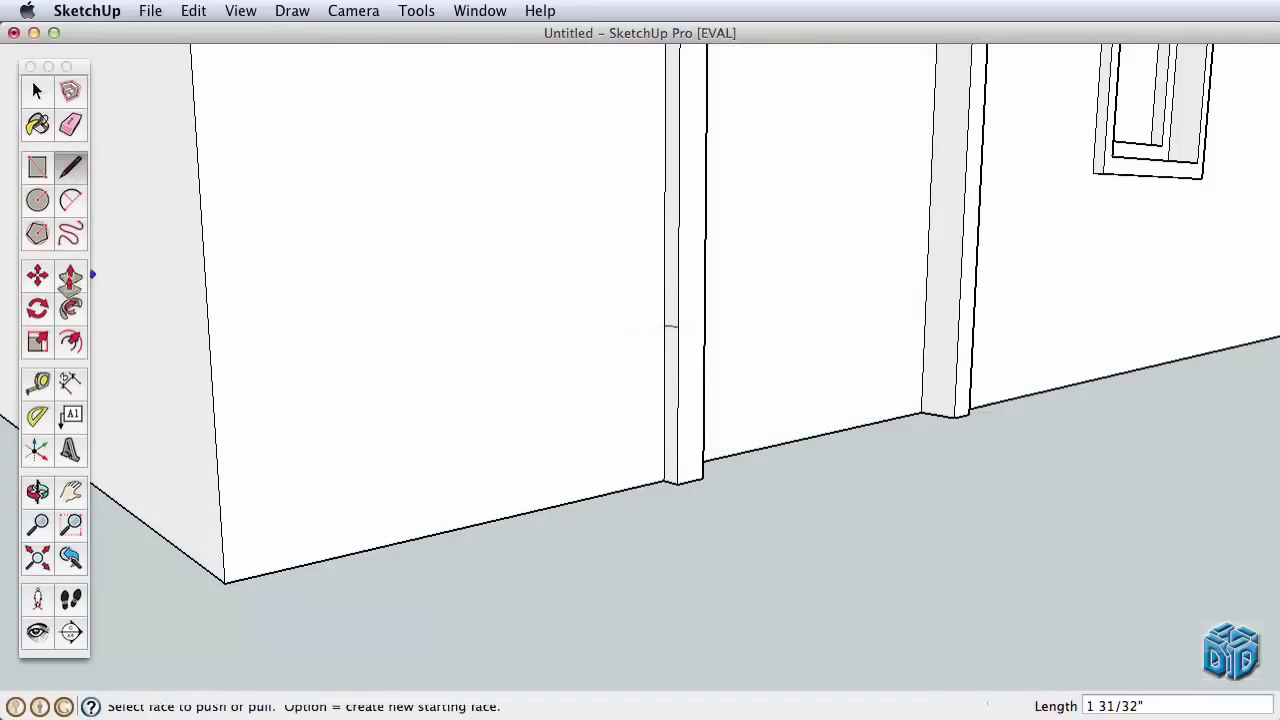
{"action": "left_click_drag", "start_coordinate": [672, 480], "coordinate": [218, 551]}
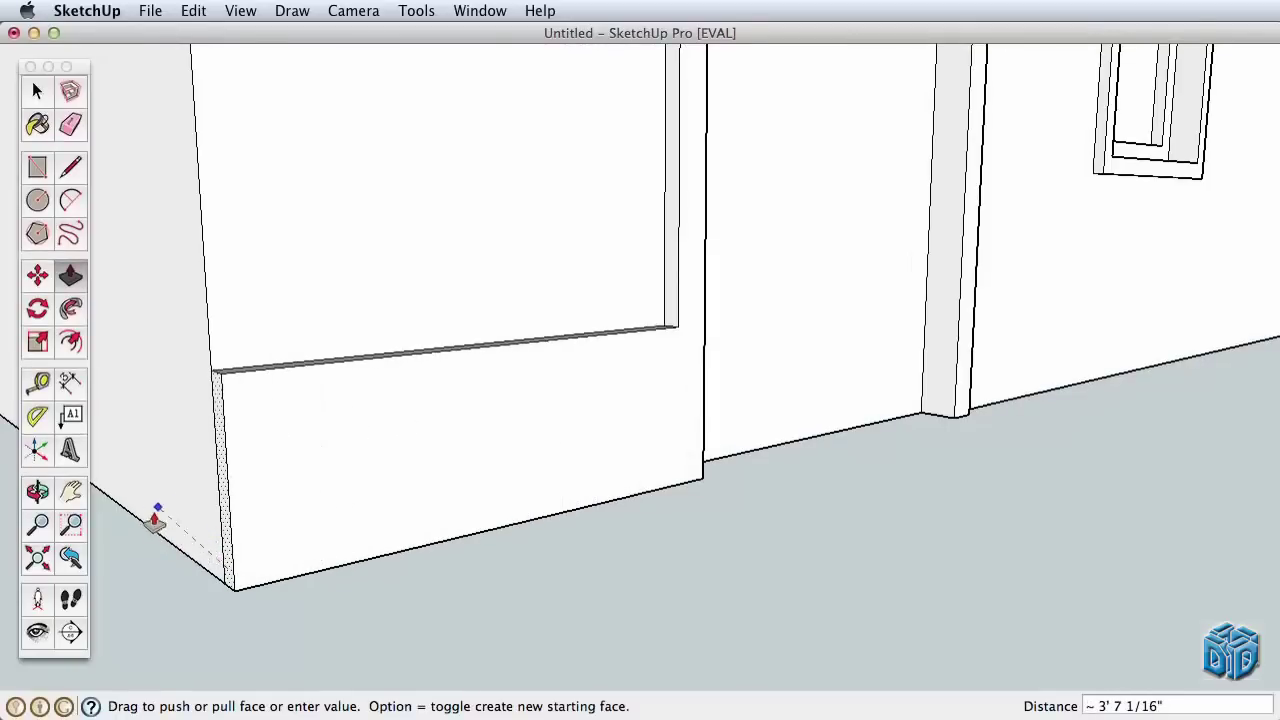
{"action": "left_click", "coordinate": [169, 453]}
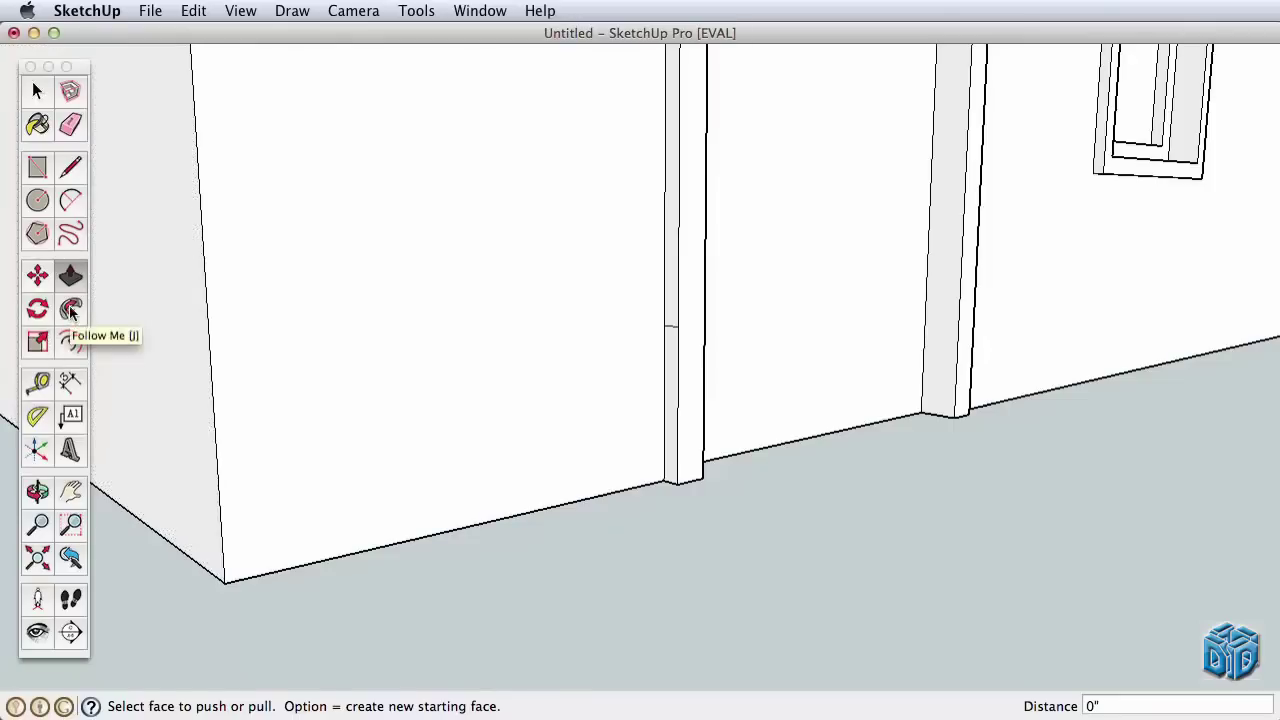
Use Follow Me to drag the small baseboard profile along the wall base to the far corner
{"action": "left_click", "coordinate": [70, 310]}
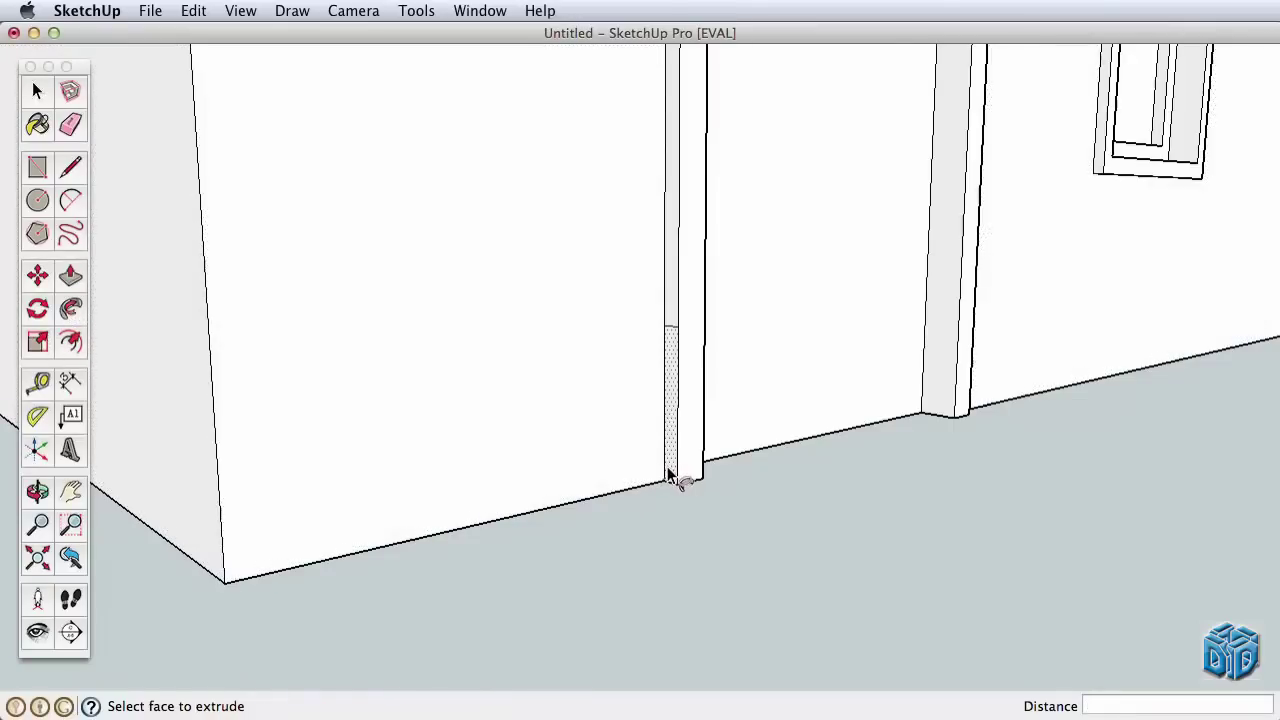
{"action": "mouse_move", "coordinate": [677, 471]}
{"action": "left_mouse_down"}
{"action": "mouse_move", "coordinate": [608, 503]}
{"action": "mouse_move", "coordinate": [234, 594]}
{"action": "mouse_move", "coordinate": [128, 528]}
{"action": "mouse_move", "coordinate": [106, 491]}
{"action": "mouse_move", "coordinate": [180, 564]}
{"action": "mouse_move", "coordinate": [120, 514]}
{"action": "mouse_move", "coordinate": [137, 529]}
{"action": "mouse_move", "coordinate": [200, 520]}
{"action": "mouse_move", "coordinate": [362, 432]}
{"action": "mouse_move", "coordinate": [357, 528]}
{"action": "mouse_move", "coordinate": [386, 494]}
{"action": "mouse_move", "coordinate": [697, 538]}
{"action": "left_mouse_up"}
{"action": "key", "text": "z"}
{"action": "key", "text": "h"}
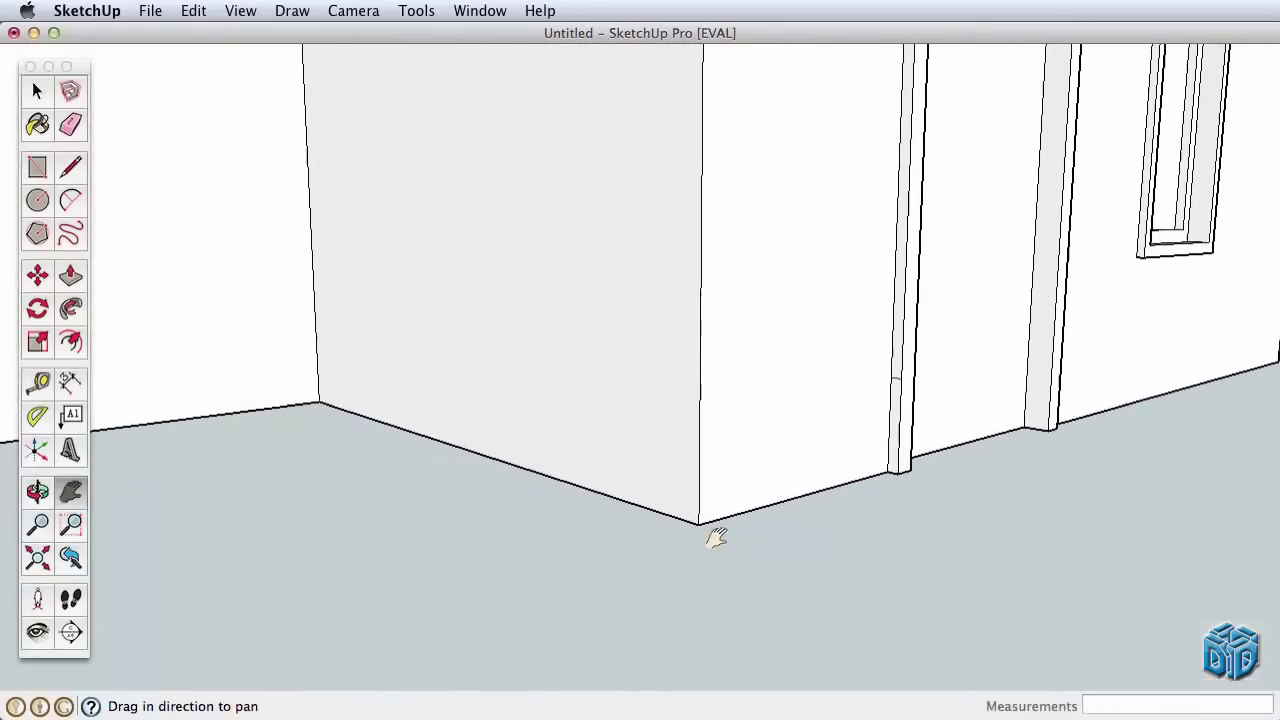
{"action": "right_click", "coordinate": [725, 531]}
{"action": "left_click", "coordinate": [750, 537]}
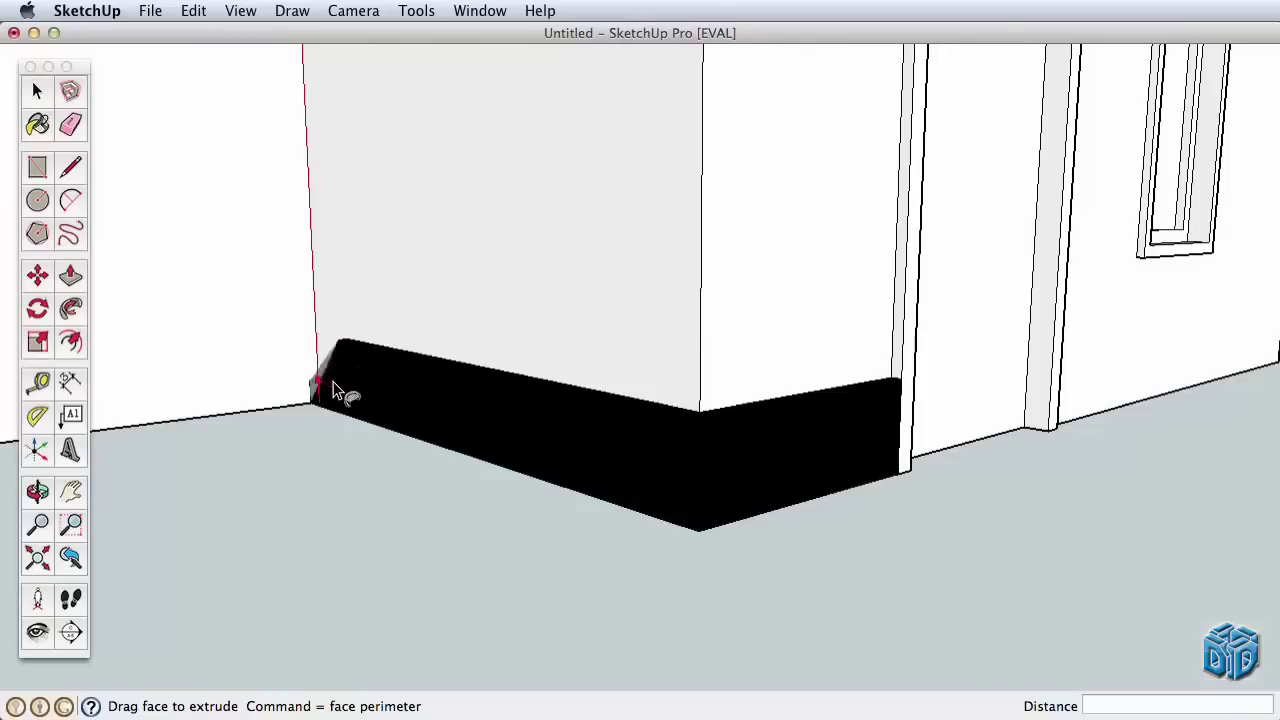
{"action": "left_click", "coordinate": [323, 192]}
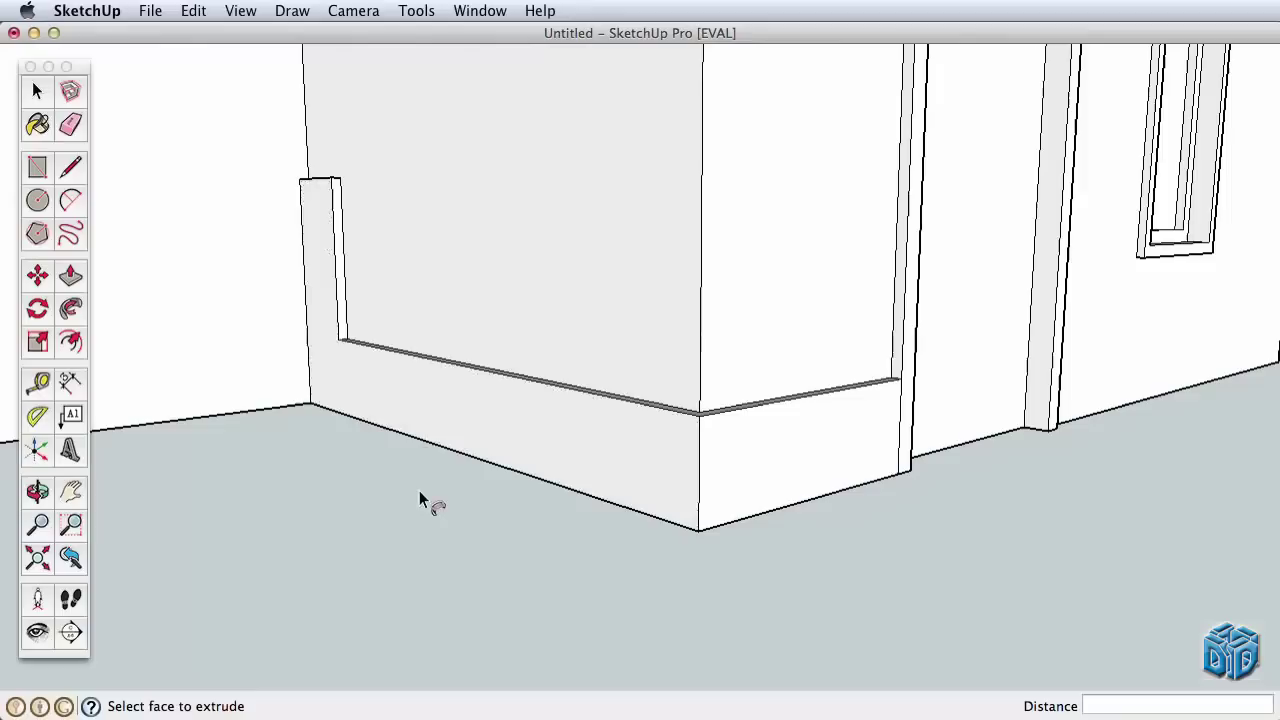
{"action": "left_click", "coordinate": [193, 10]}
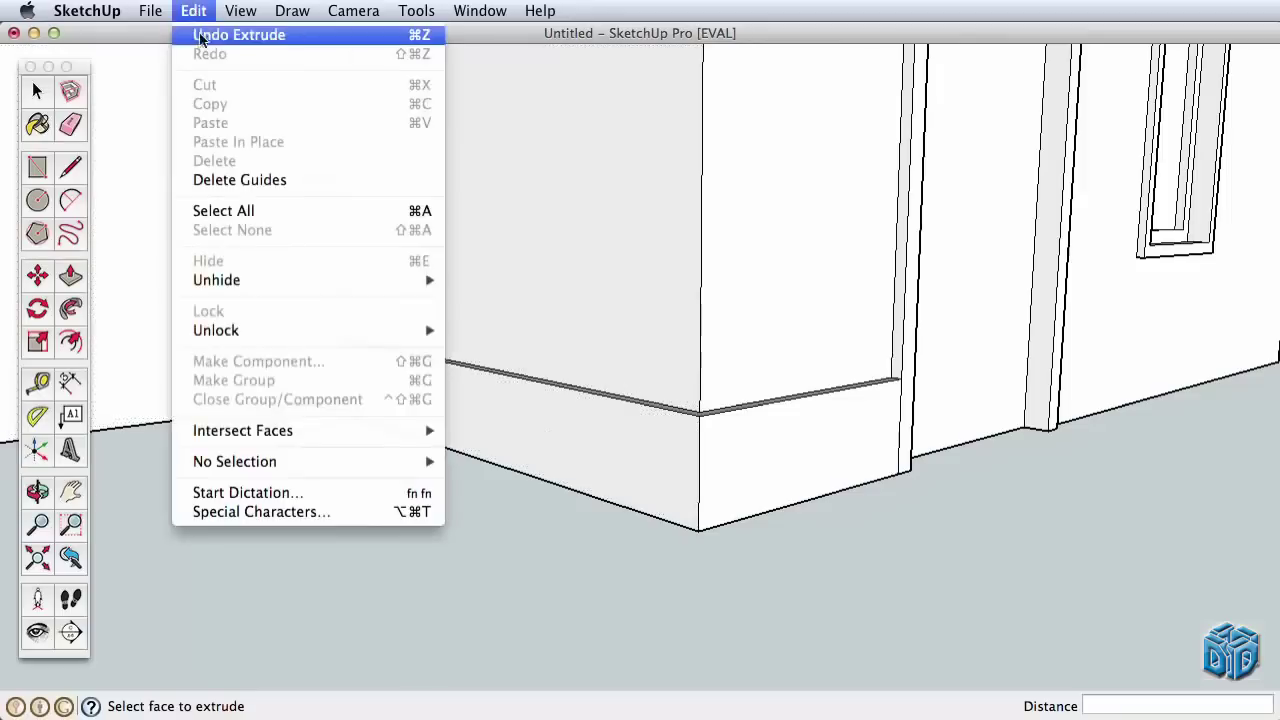
Undo the baseboard sweep and orbit to view the whole house from below
{"action": "left_click", "coordinate": [200, 37]}
{"action": "key", "text": "z"}
{"action": "left_click_drag", "start_coordinate": [752, 430], "coordinate": [750, 568]}
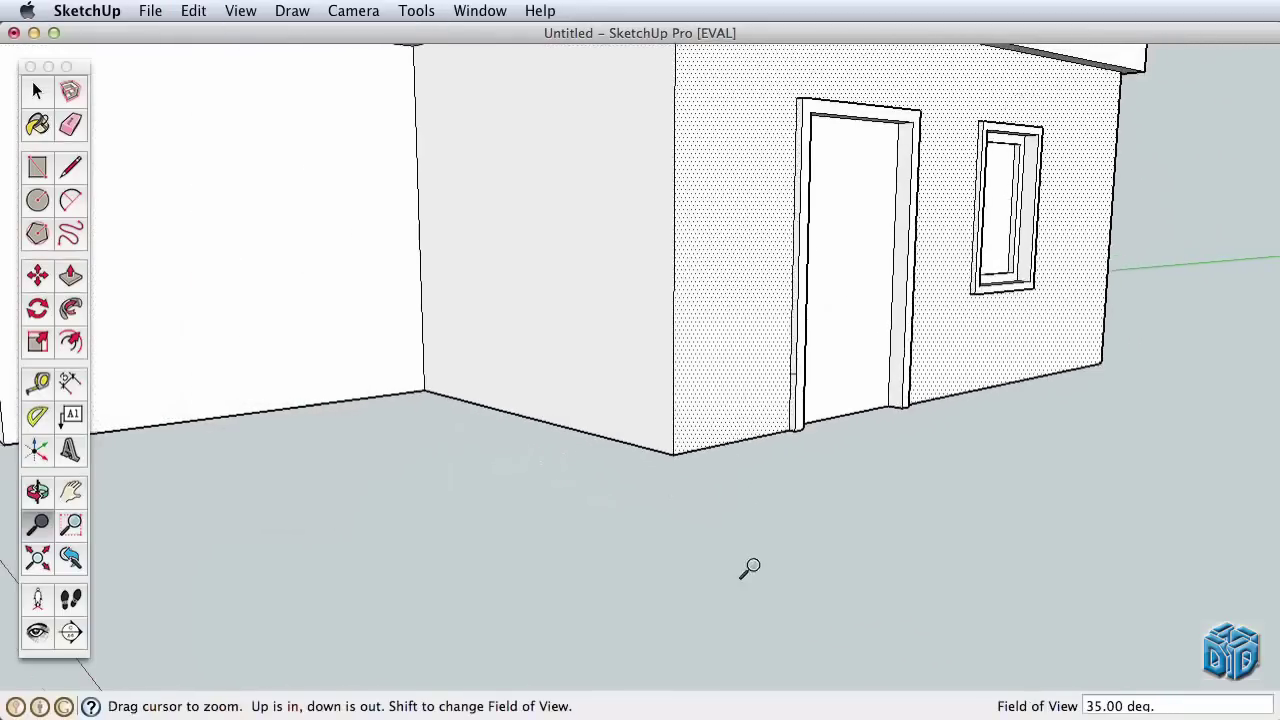
{"action": "middle_click_drag", "start_coordinate": [750, 568], "coordinate": [746, 374], "text": "shift"}
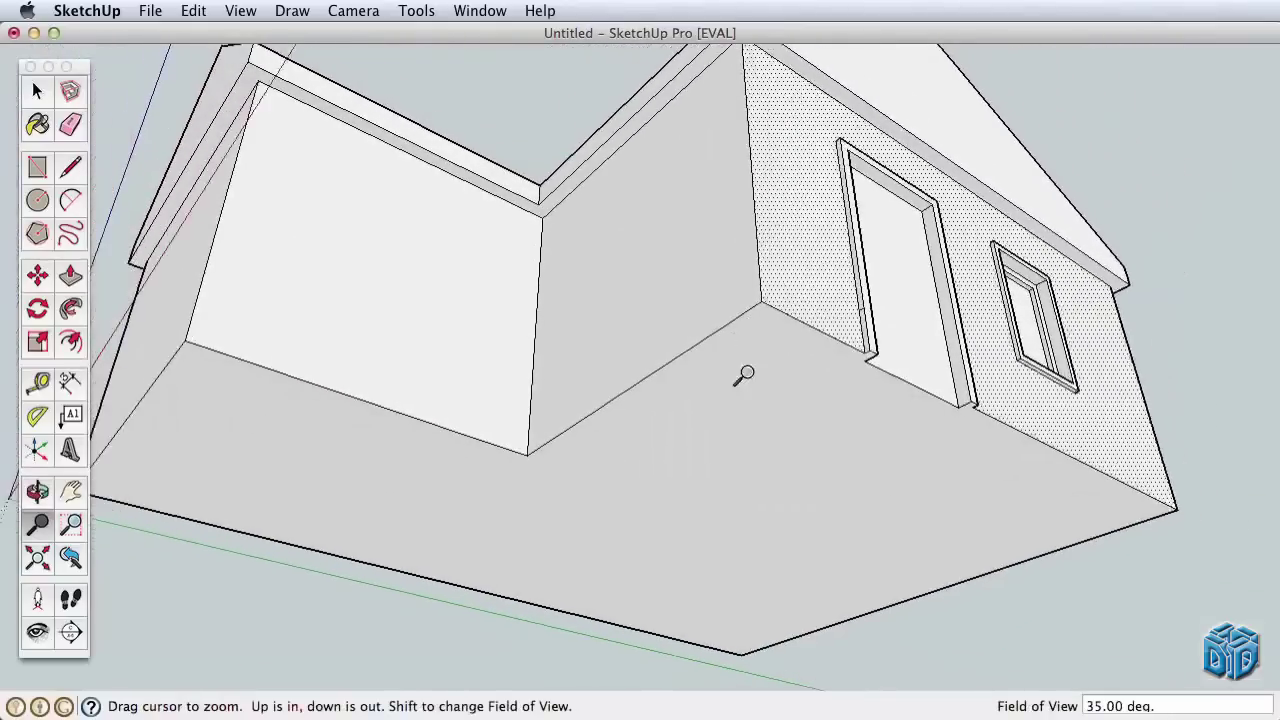
{"action": "key", "text": "h"}
{"action": "left_click_drag", "start_coordinate": [746, 374], "coordinate": [795, 390]}
{"action": "key", "text": "space"}
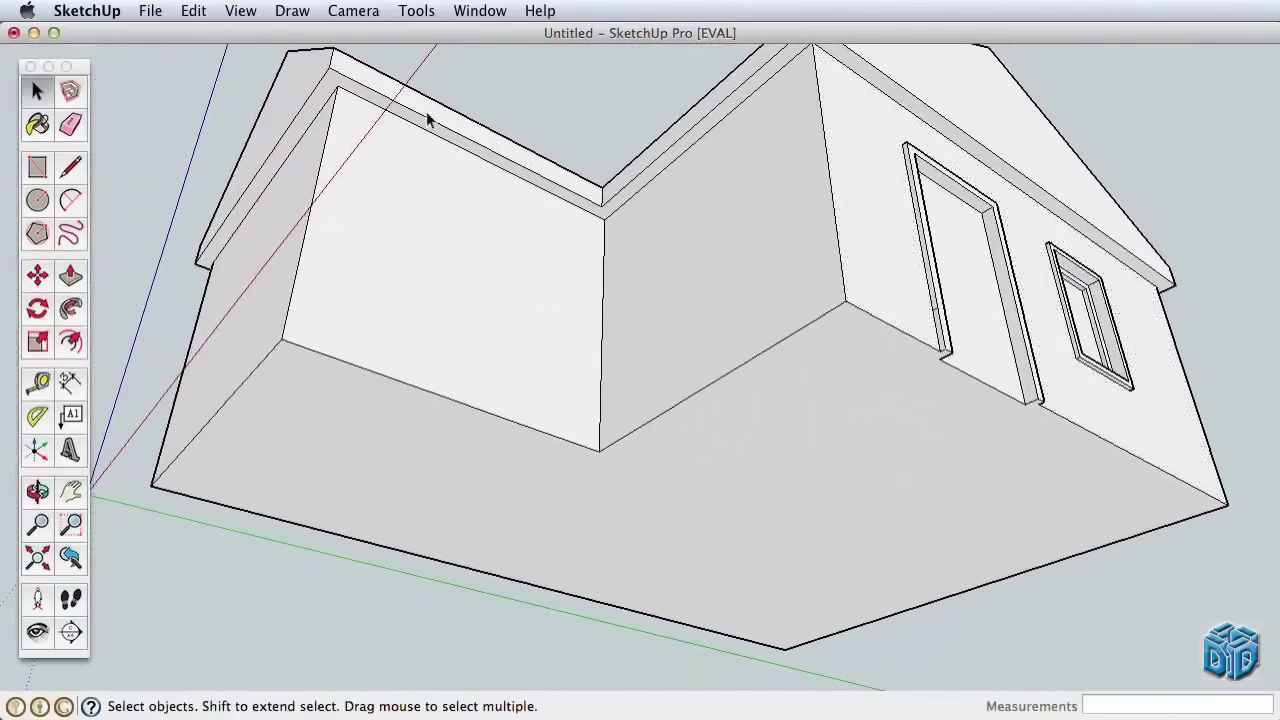
Trial-sweep the door-base profile with Follow Me past each corner and back round to the door
{"action": "left_click", "coordinate": [70, 275]}
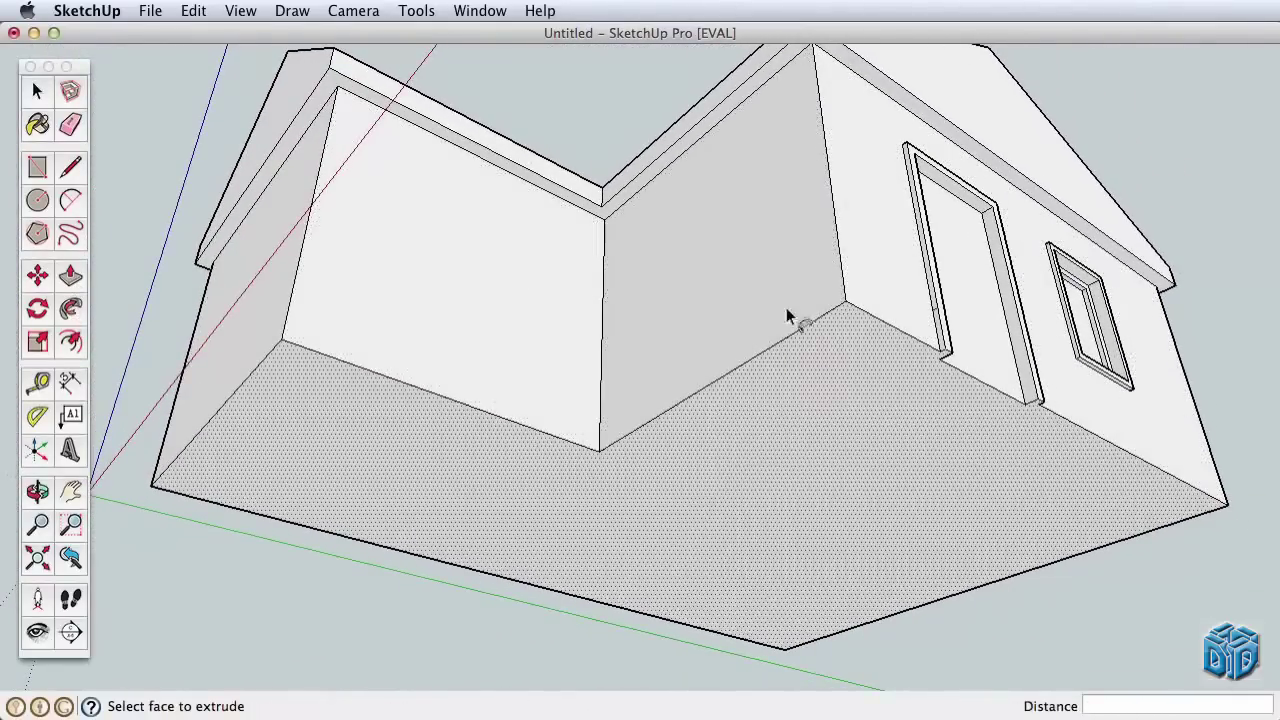
{"action": "mouse_move", "coordinate": [924, 345]}
{"action": "left_mouse_down"}
{"action": "mouse_move", "coordinate": [837, 313]}
{"action": "mouse_move", "coordinate": [585, 451]}
{"action": "mouse_move", "coordinate": [318, 370]}
{"action": "mouse_move", "coordinate": [284, 343]}
{"action": "mouse_move", "coordinate": [225, 423]}
{"action": "mouse_move", "coordinate": [186, 450]}
{"action": "left_mouse_up"}
{"action": "left_click_drag", "start_coordinate": [152, 490], "coordinate": [279, 527]}
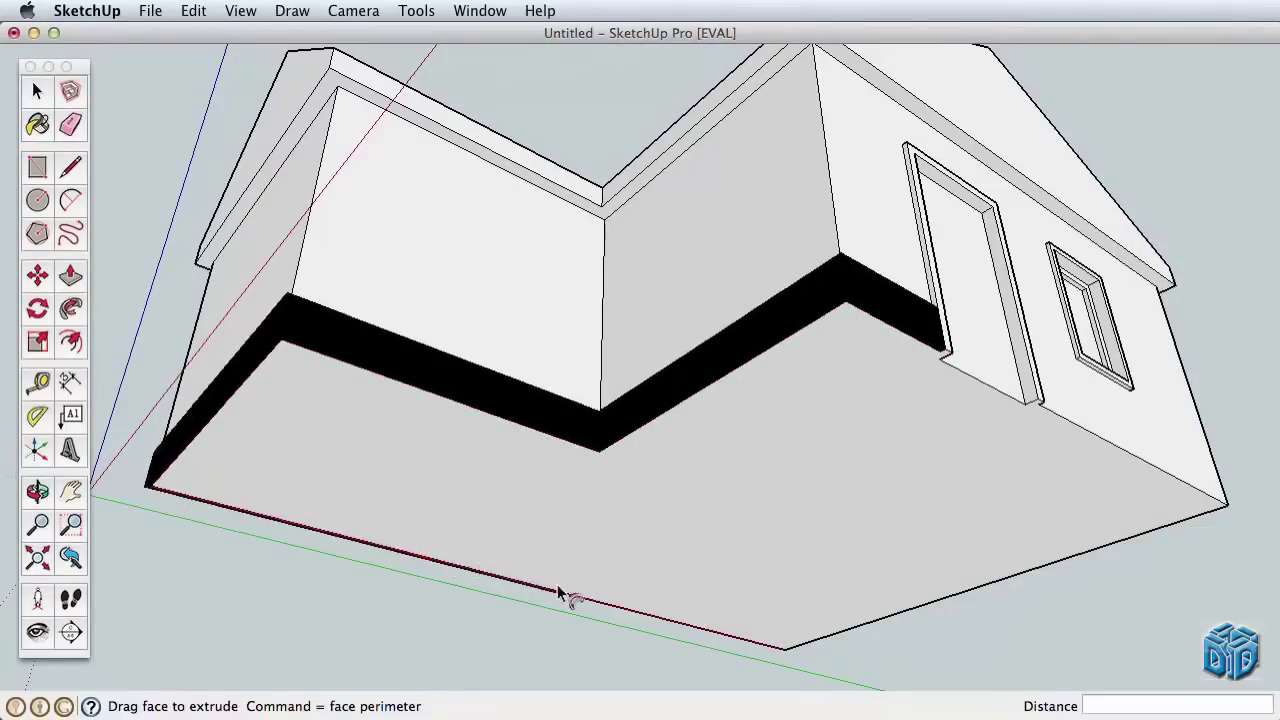
{"action": "mouse_move", "coordinate": [771, 641]}
{"action": "left_mouse_down"}
{"action": "mouse_move", "coordinate": [829, 639]}
{"action": "mouse_move", "coordinate": [944, 612]}
{"action": "left_mouse_up"}
{"action": "mouse_move", "coordinate": [1168, 528]}
{"action": "left_mouse_down"}
{"action": "mouse_move", "coordinate": [1155, 472]}
{"action": "mouse_move", "coordinate": [1040, 404]}
{"action": "left_mouse_up"}
{"action": "middle_click_drag", "start_coordinate": [1040, 404], "coordinate": [900, 388], "text": "shift"}
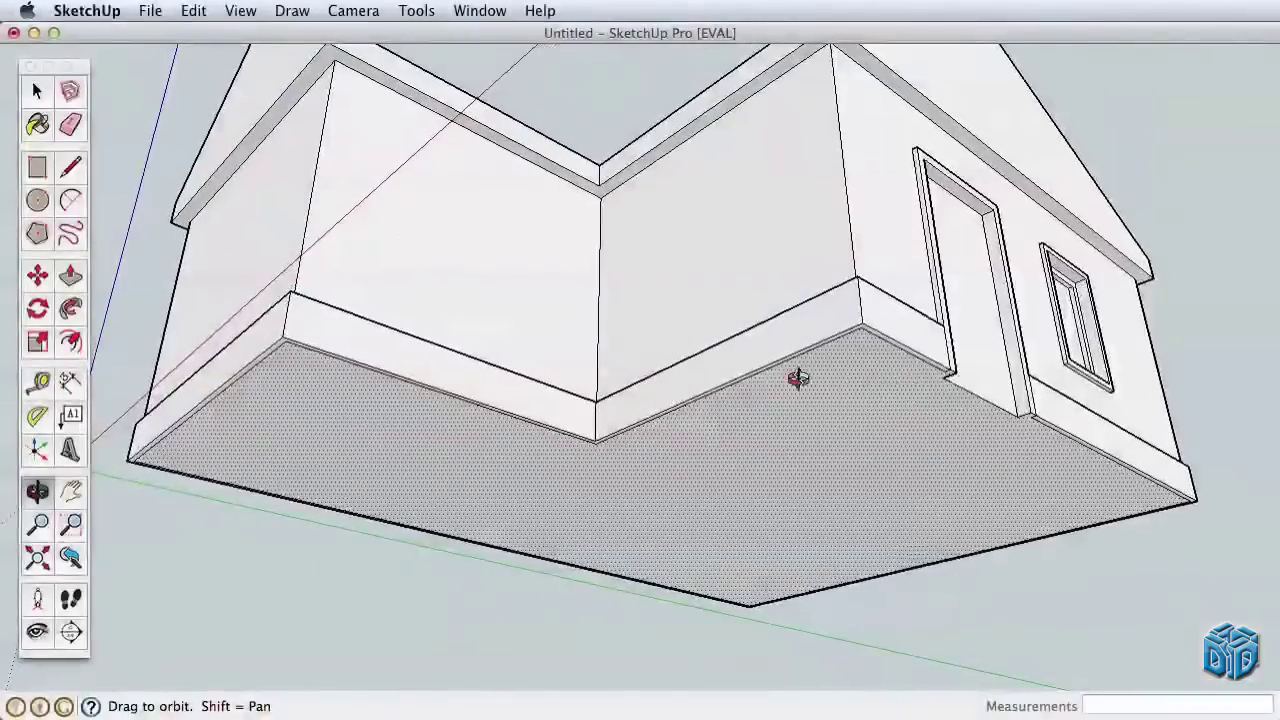
{"action": "left_click", "coordinate": [193, 11]}
Undo the trial moulding and select the wall base edges, without the floor face, as the path
{"action": "left_click", "coordinate": [240, 31]}
{"action": "key", "text": "space"}
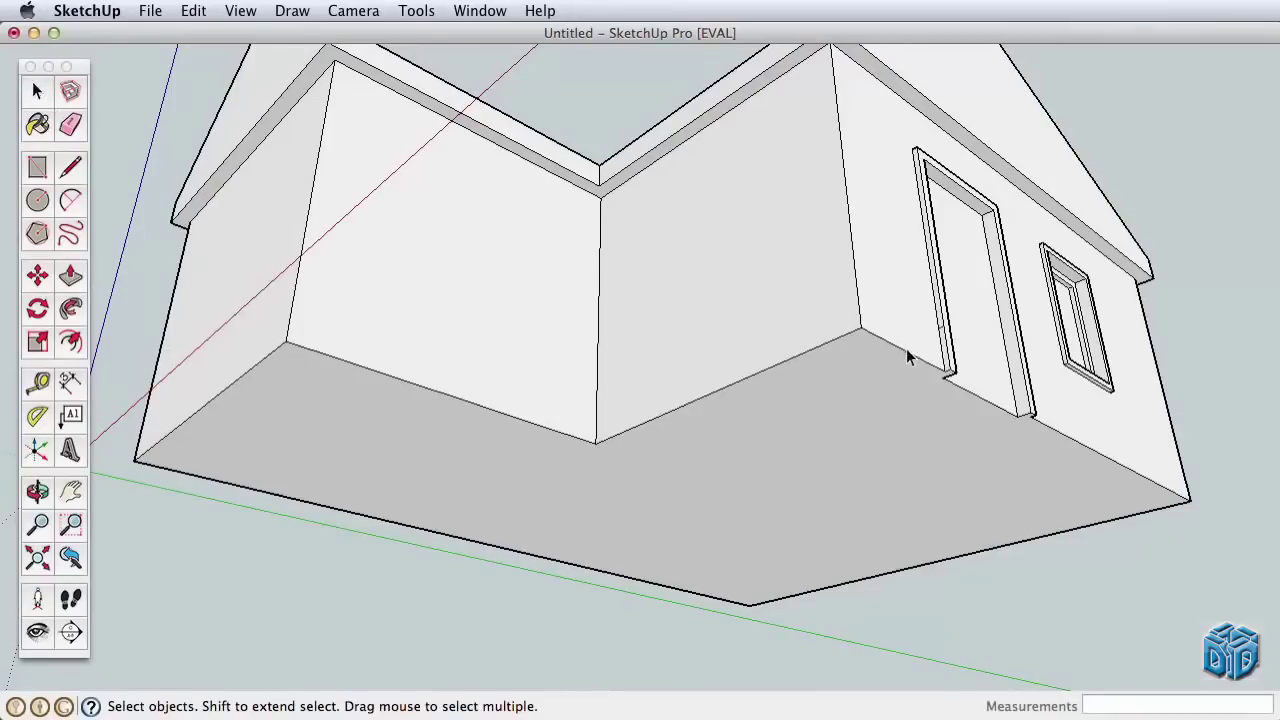
{"action": "left_click", "coordinate": [857, 346]}
{"action": "left_click", "coordinate": [878, 338]}
{"action": "left_click", "coordinate": [820, 345], "text": "alt"}
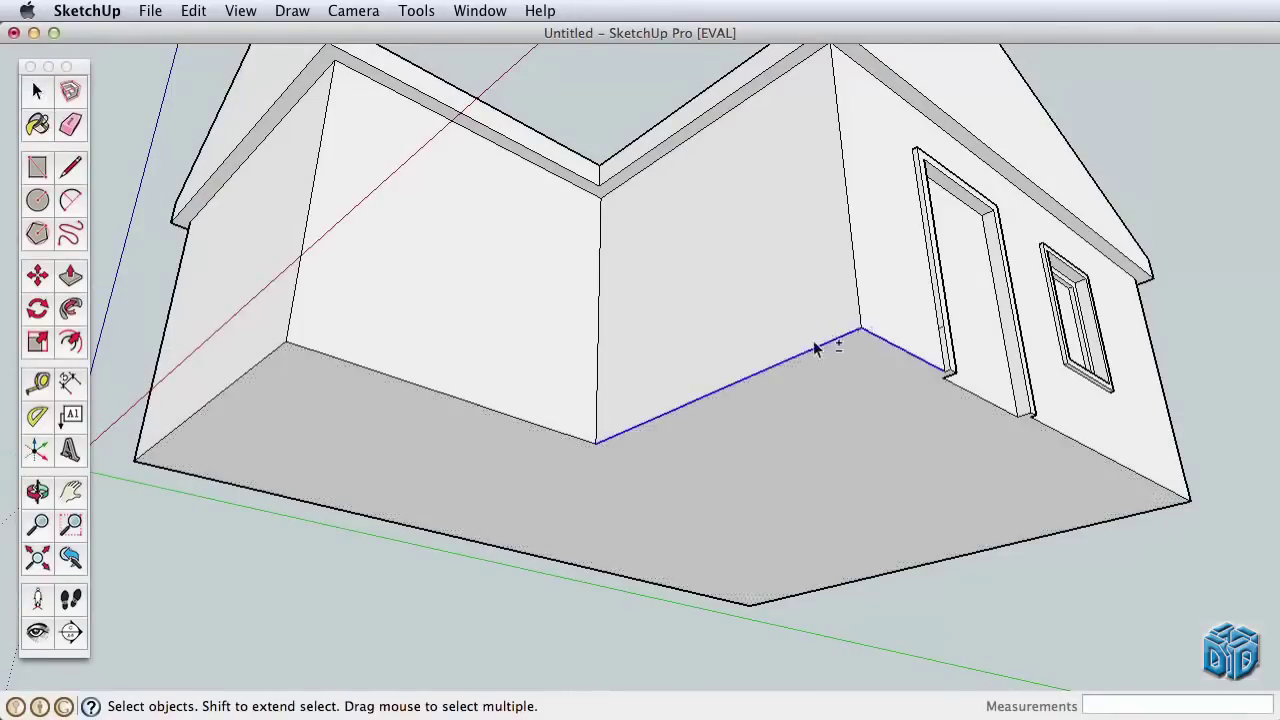
{"action": "left_click", "coordinate": [463, 399], "text": "alt"}
{"action": "left_click", "coordinate": [272, 358], "text": "shift"}
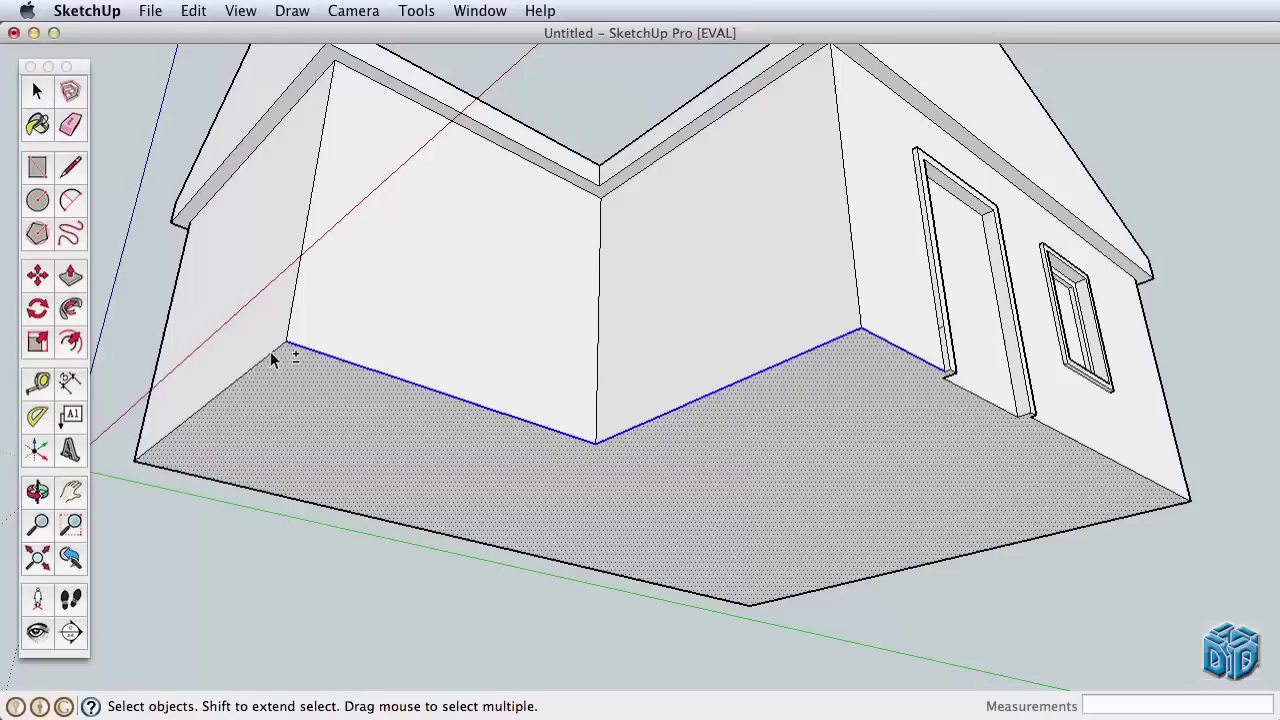
{"action": "left_click", "coordinate": [201, 409], "text": "shift"}
{"action": "left_click", "coordinate": [217, 440], "text": "shift"}
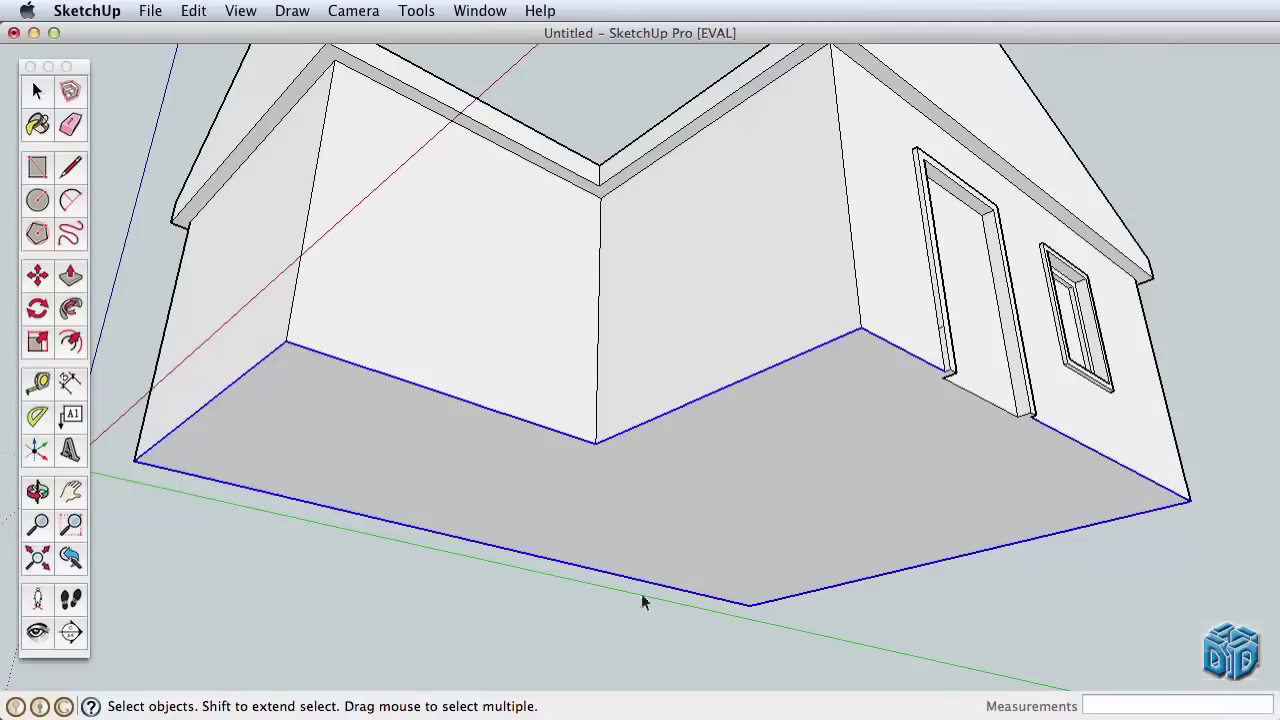
Follow Me the small profile along the selected base edges, then orbit and zoom to check it
{"action": "left_click", "coordinate": [70, 310]}
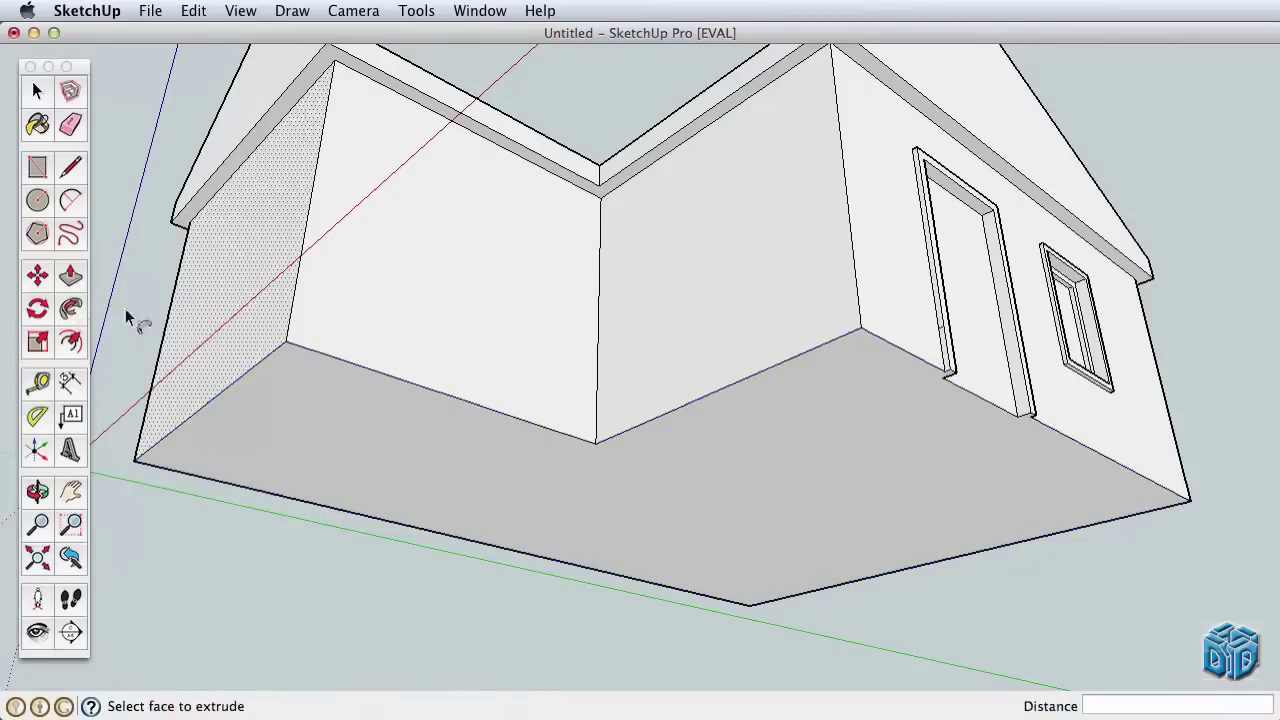
{"action": "left_click", "coordinate": [946, 362]}
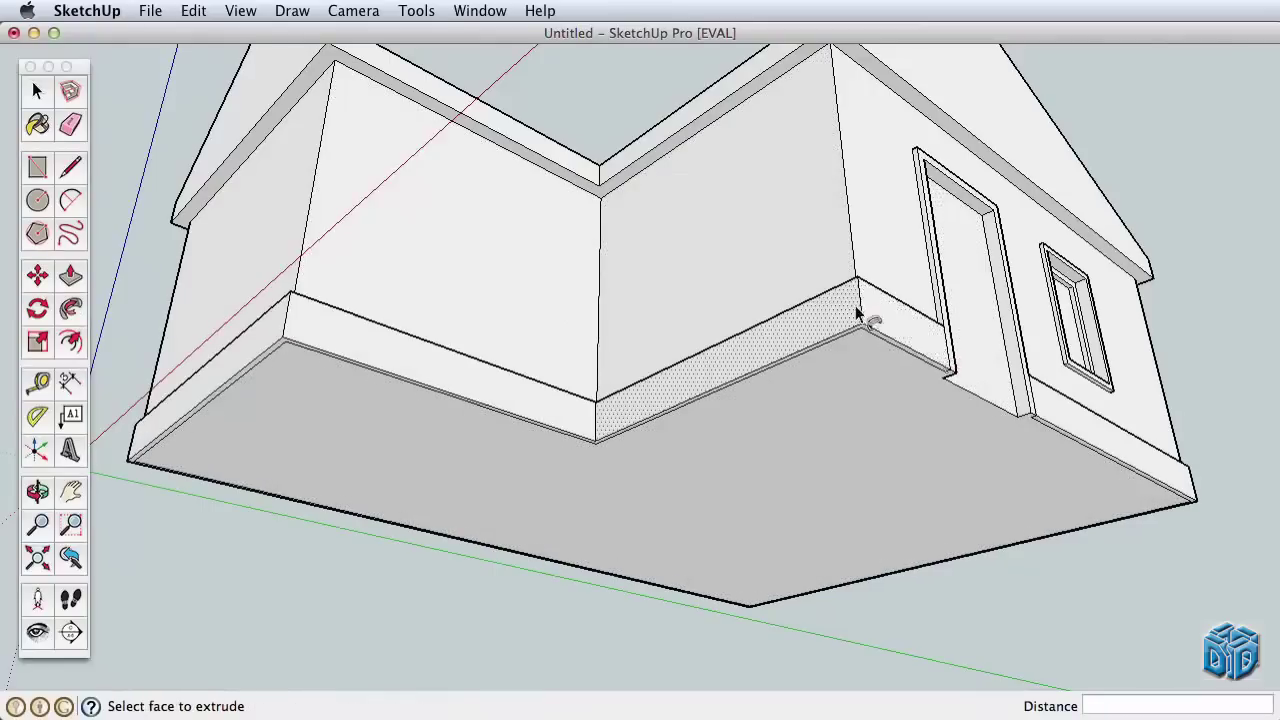
{"action": "mouse_move", "coordinate": [857, 309]}
{"action": "middle_mouse_down"}
{"action": "mouse_move", "coordinate": [851, 329]}
{"action": "mouse_move", "coordinate": [766, 366]}
{"action": "mouse_move", "coordinate": [866, 366]}
{"action": "mouse_move", "coordinate": [889, 331]}
{"action": "mouse_move", "coordinate": [871, 318]}
{"action": "middle_mouse_up"}
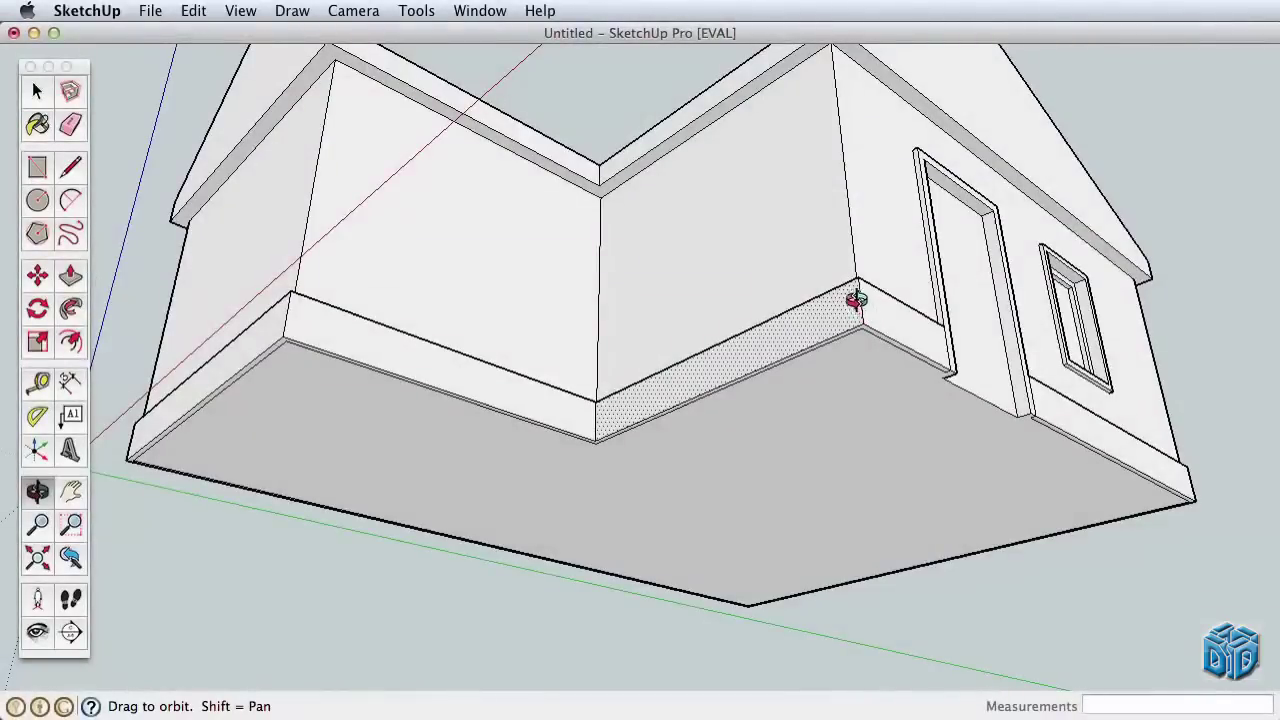
{"action": "middle_click_drag", "start_coordinate": [848, 240], "coordinate": [806, 357]}
{"action": "key", "text": "z"}
{"action": "left_click_drag", "start_coordinate": [806, 357], "coordinate": [810, 442]}
{"action": "middle_click_drag", "start_coordinate": [810, 442], "coordinate": [798, 474], "text": "shift"}
{"action": "left_click_drag", "start_coordinate": [803, 486], "coordinate": [795, 468]}
{"action": "middle_click_drag", "start_coordinate": [795, 468], "coordinate": [768, 457], "text": "shift"}
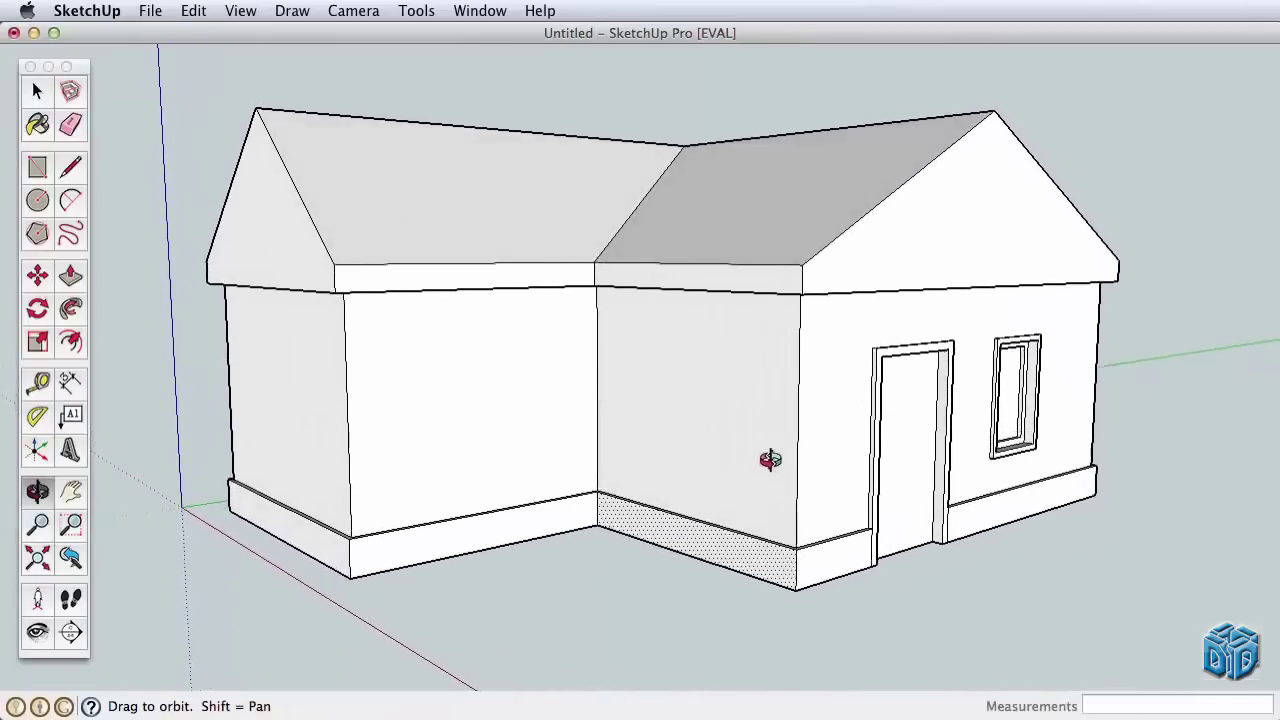
Pan and zoom in close on the front gable, framing its door and window
{"action": "key", "text": "space"}
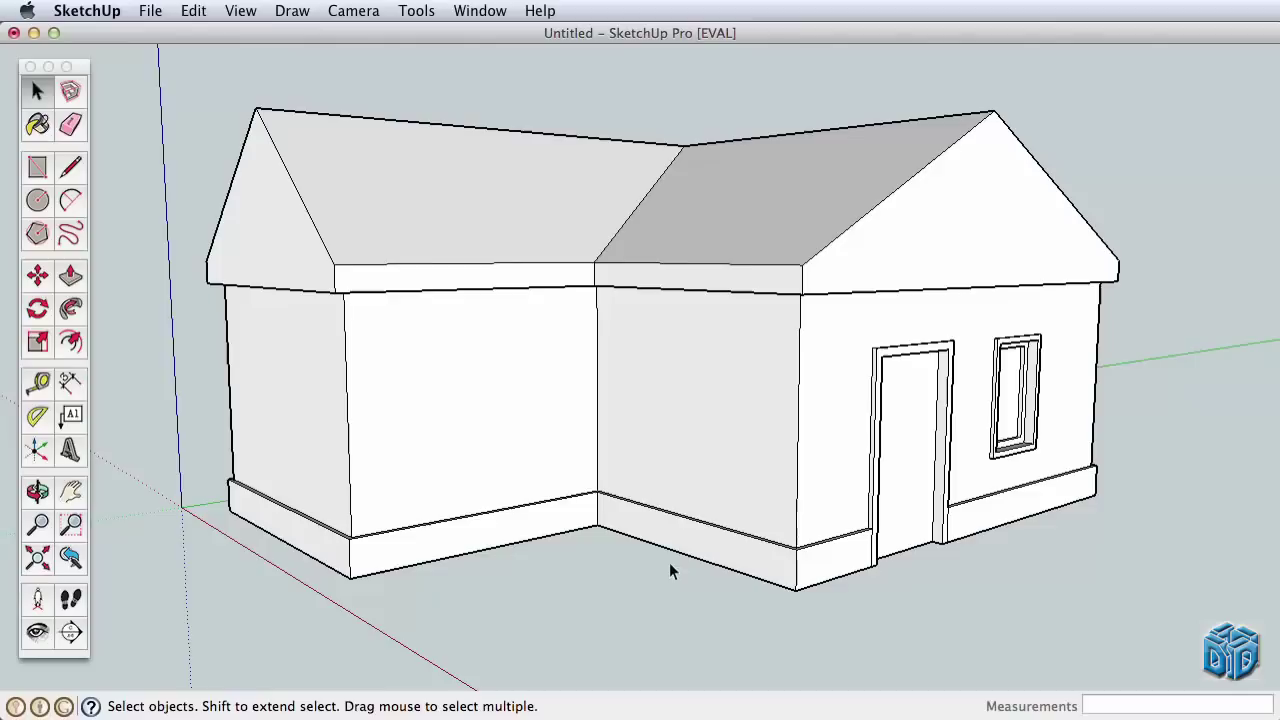
{"action": "middle_click_drag", "start_coordinate": [832, 383], "coordinate": [689, 429], "text": "shift"}
{"action": "scroll", "coordinate": [690, 503], "scroll_direction": "up", "scroll_amount": 2}
{"action": "left_click_drag", "start_coordinate": [690, 503], "coordinate": [718, 362]}
Draw an inset triangle on the front gable from the left eave, below the ridge, to the right eave
{"action": "left_click", "coordinate": [71, 168]}
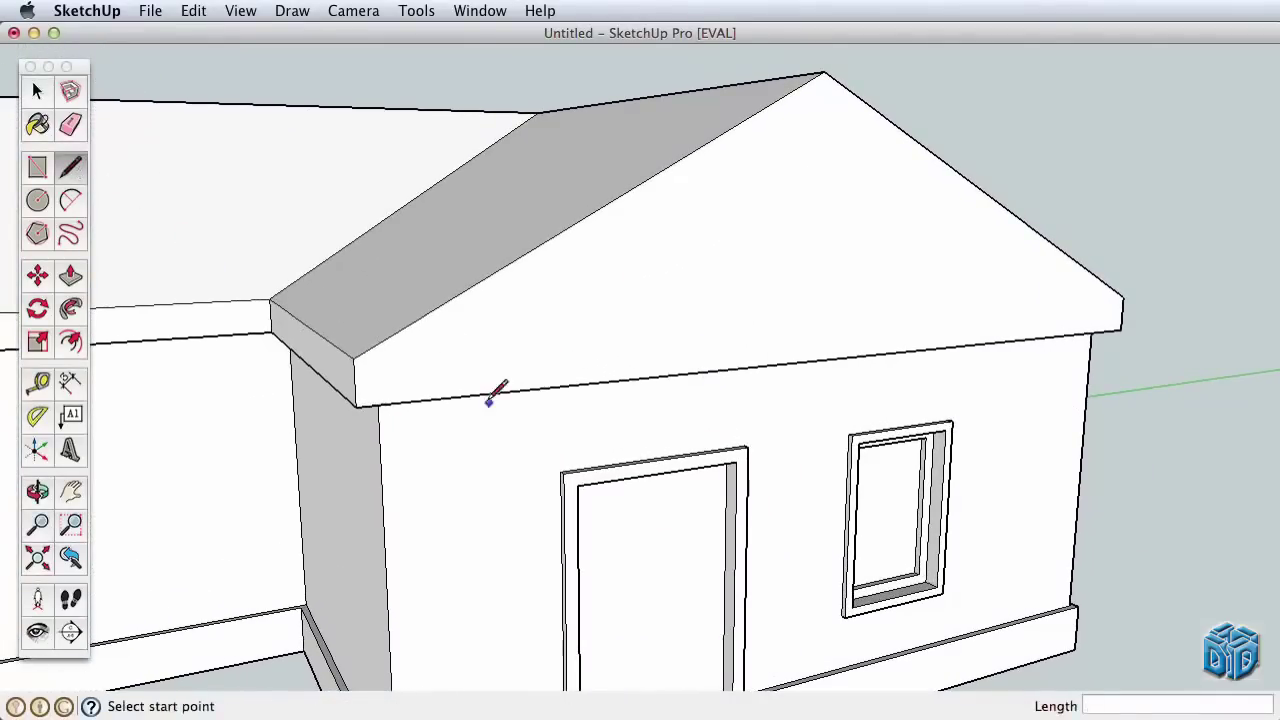
{"action": "left_click", "coordinate": [411, 400]}
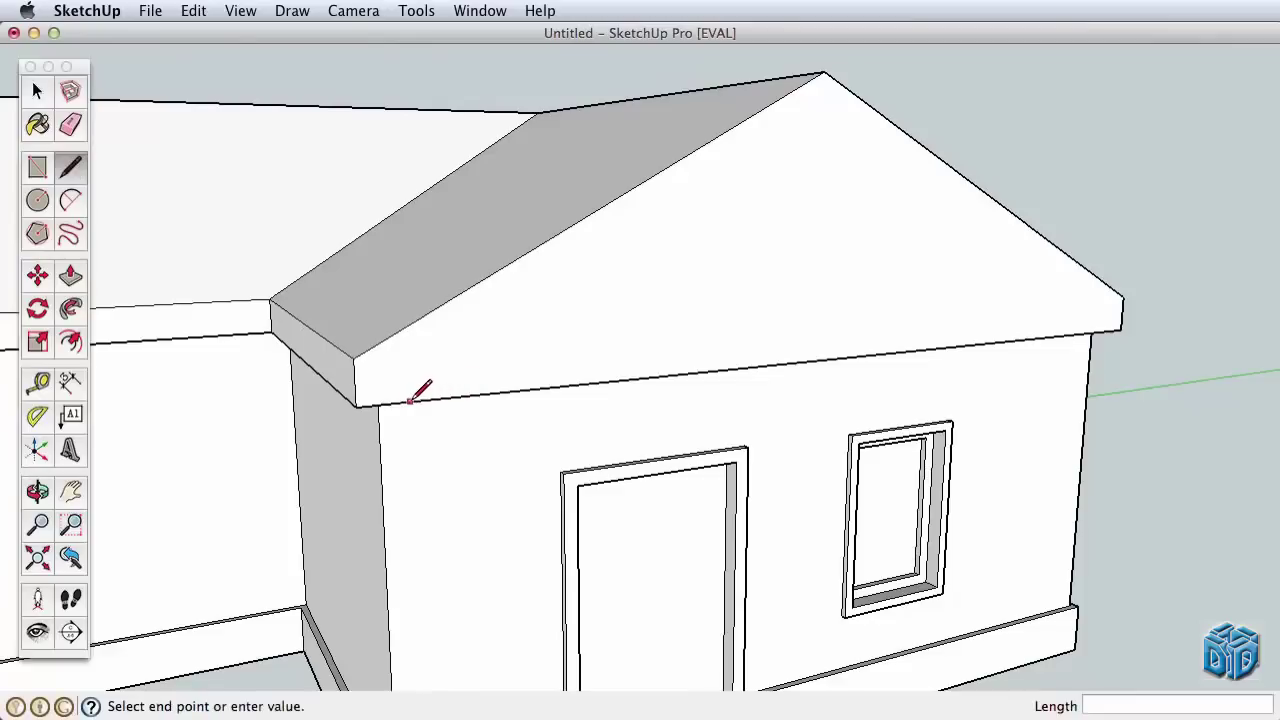
{"action": "left_click", "coordinate": [821, 137]}
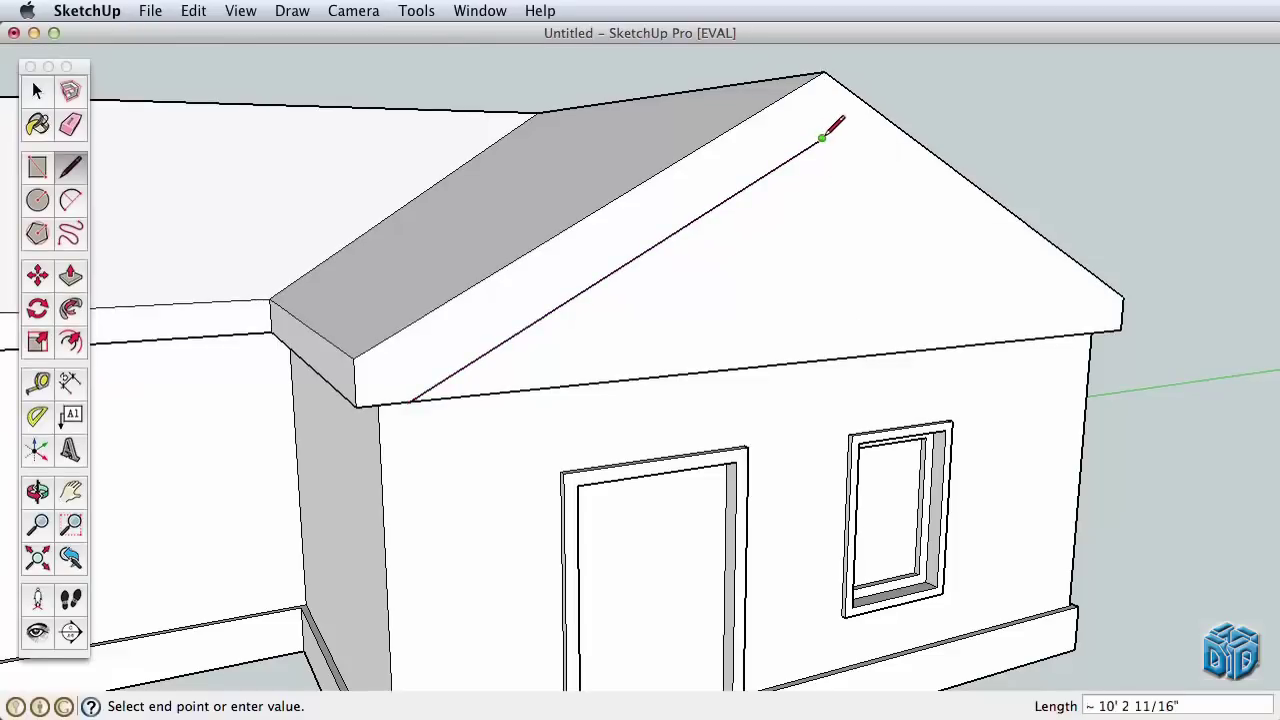
{"action": "left_click", "coordinate": [822, 137]}
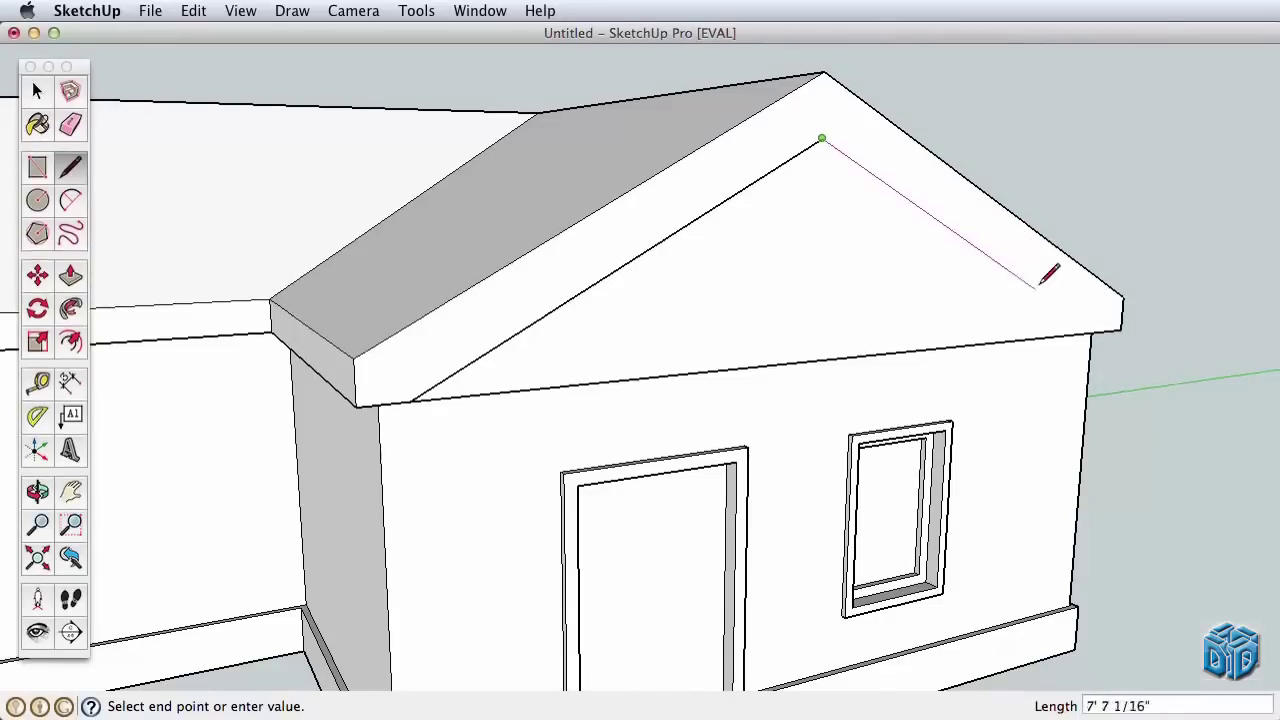
{"action": "left_click", "coordinate": [1097, 331]}
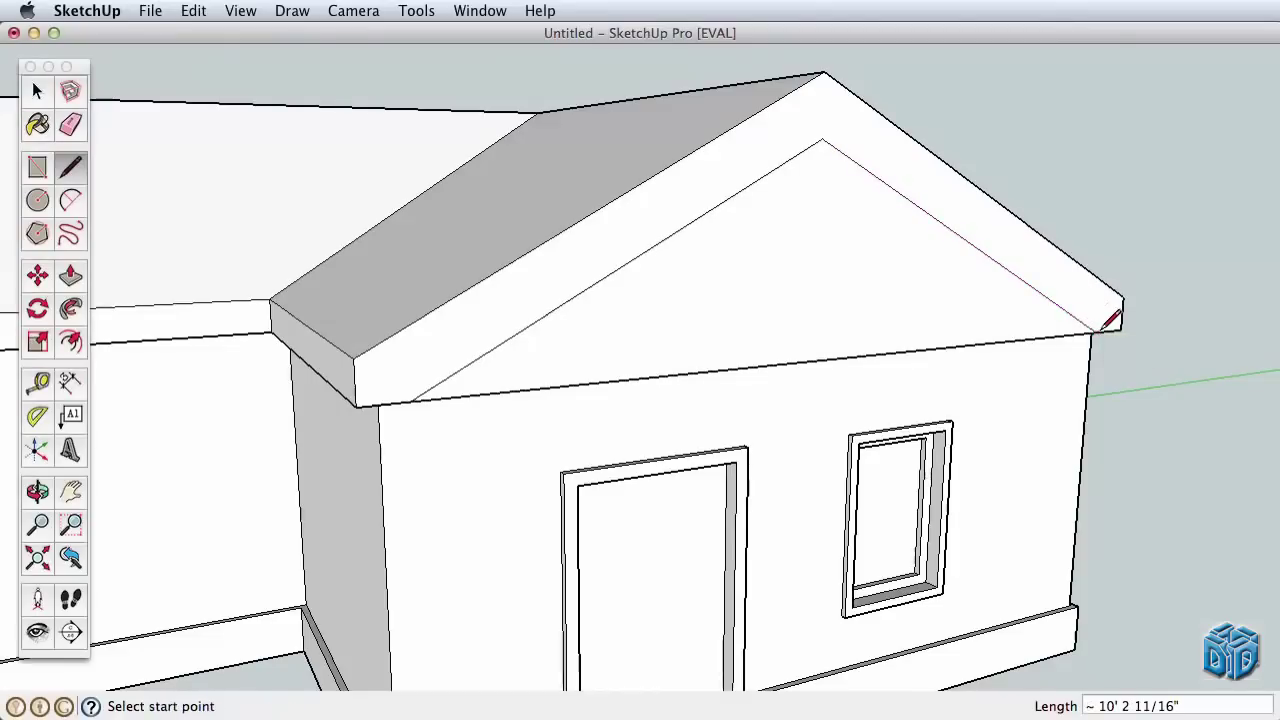
{"action": "key", "text": "o"}
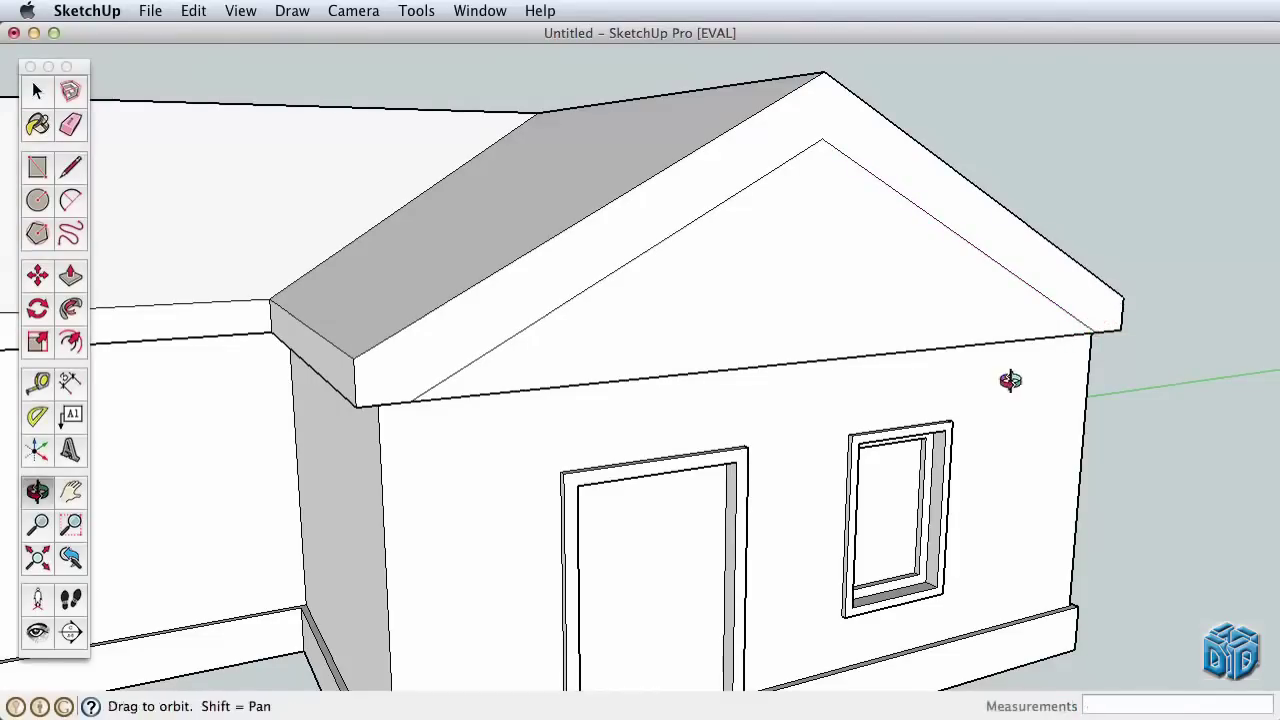
{"action": "mouse_move", "coordinate": [1008, 377]}
{"action": "left_mouse_down"}
{"action": "mouse_move", "coordinate": [1153, 341]}
{"action": "mouse_move", "coordinate": [1154, 329]}
{"action": "mouse_move", "coordinate": [1080, 289]}
{"action": "mouse_move", "coordinate": [1034, 297]}
{"action": "mouse_move", "coordinate": [1029, 316]}
{"action": "mouse_move", "coordinate": [1106, 323]}
{"action": "mouse_move", "coordinate": [1023, 289]}
{"action": "mouse_move", "coordinate": [1085, 221]}
{"action": "mouse_move", "coordinate": [1075, 225]}
{"action": "left_mouse_up"}
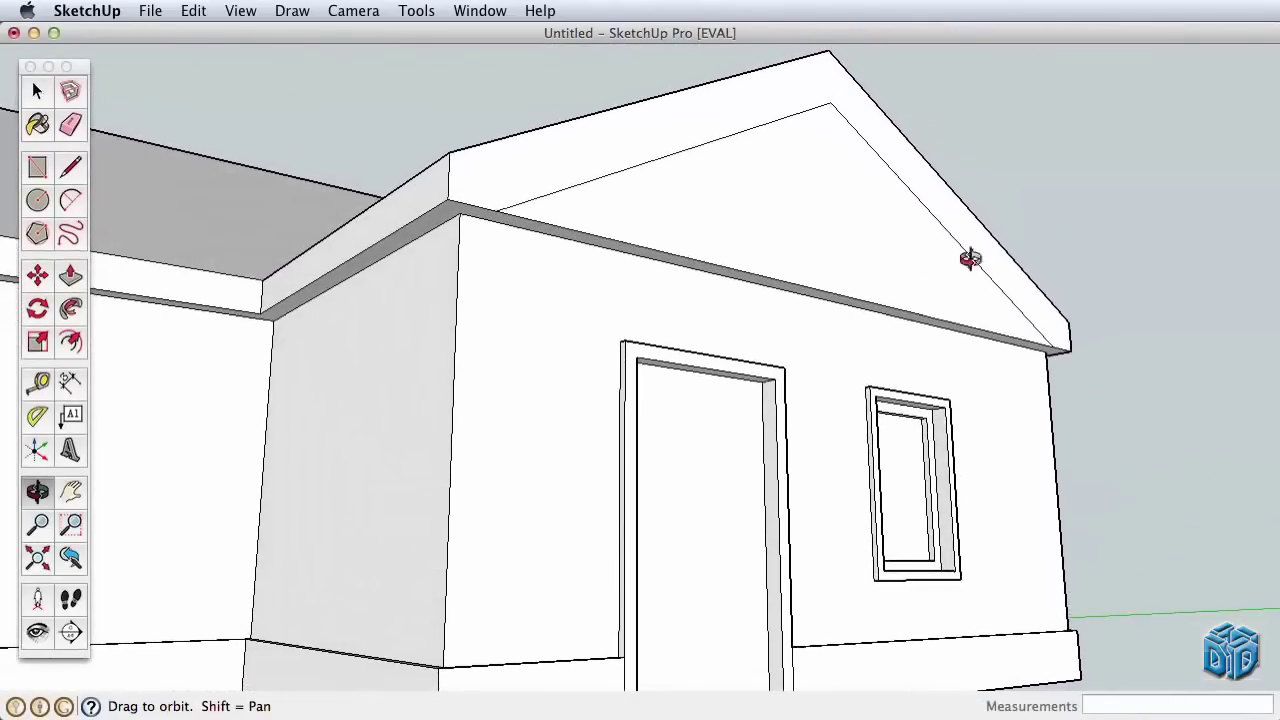
Push the inner gable triangle into the wall about 4 29/32" with Push/Pull
{"action": "left_click", "coordinate": [72, 276]}
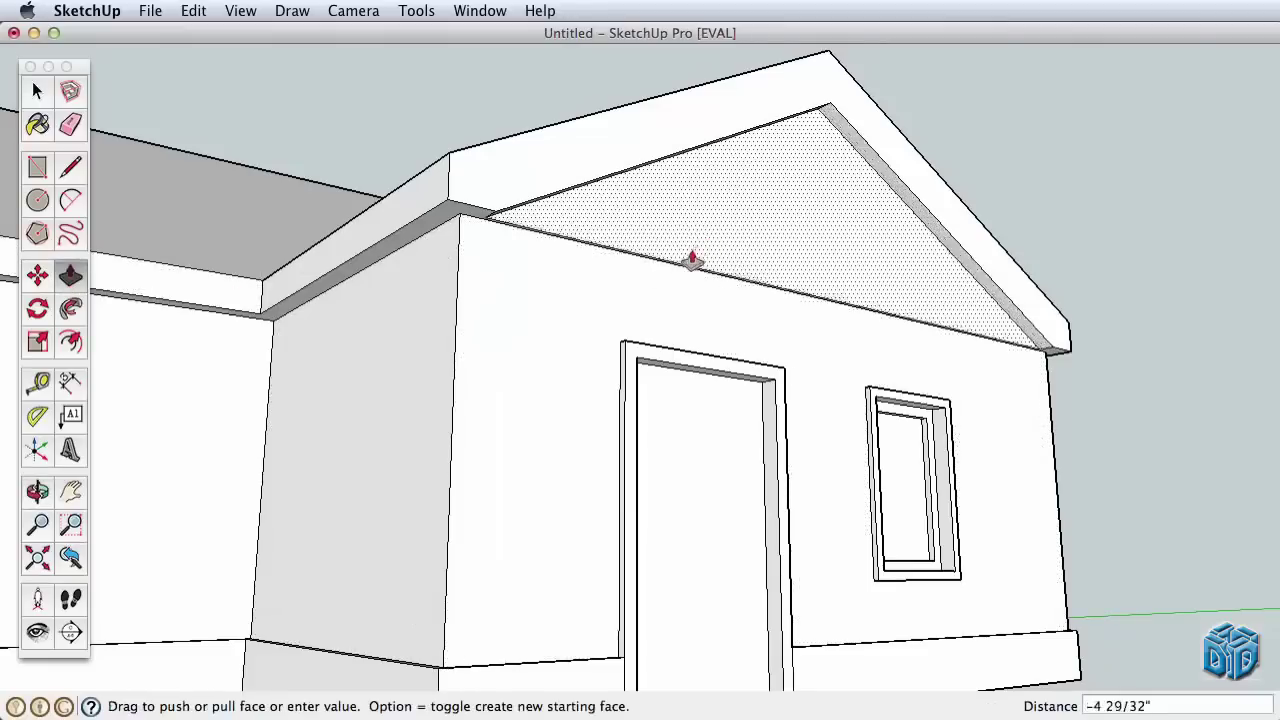